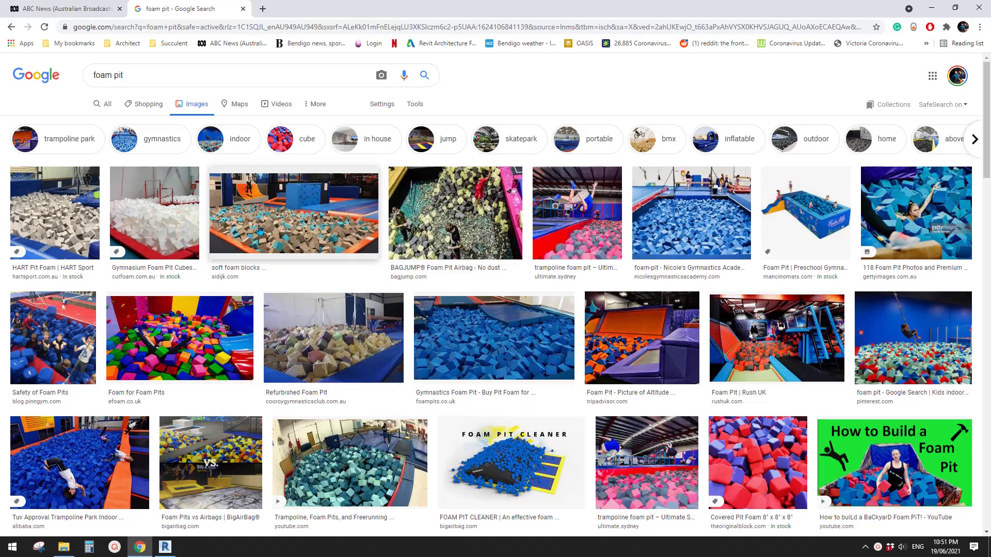
Switch to Revit and create a new family from the Metric Generic Model Adaptive.rft template.
click(165, 547)
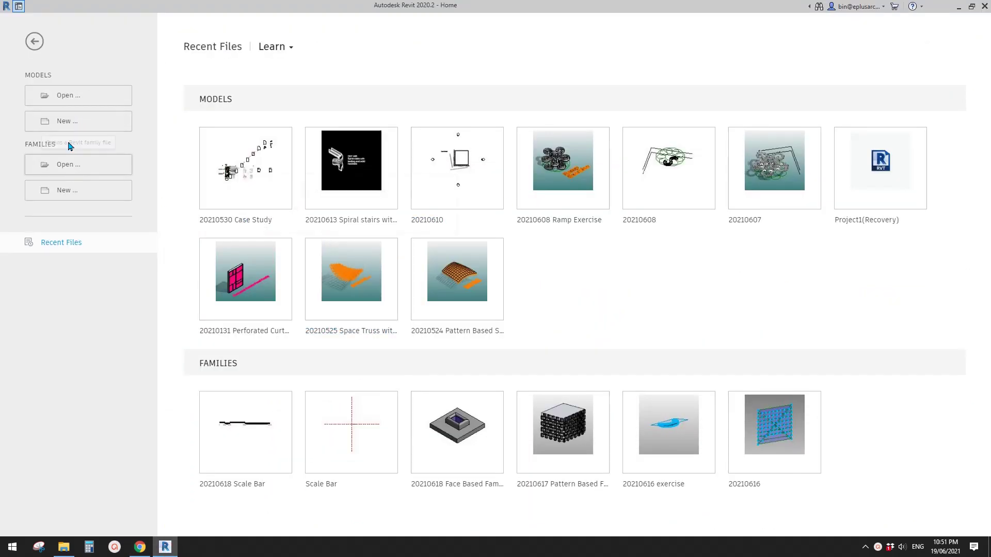
click(66, 190)
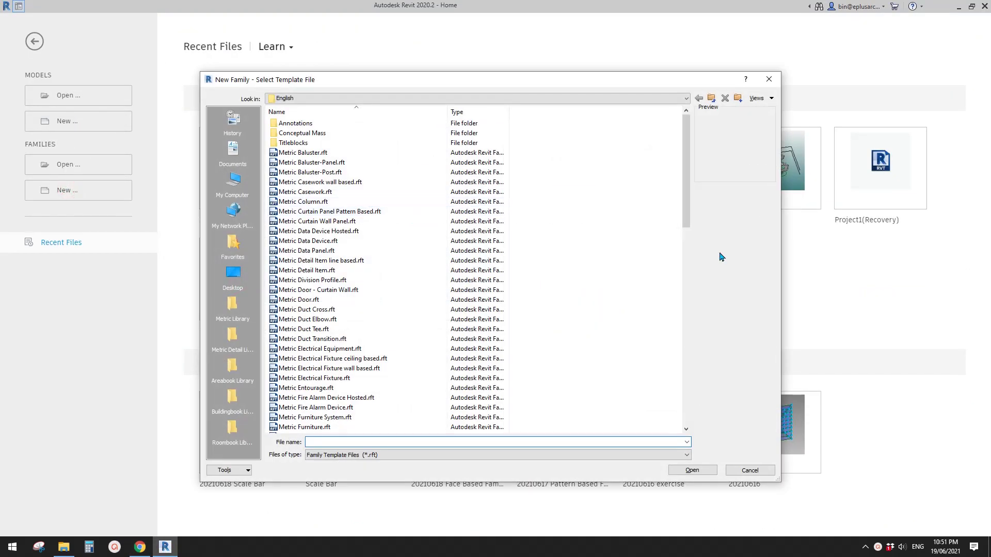
drag(686, 205, 683, 269)
click(356, 250)
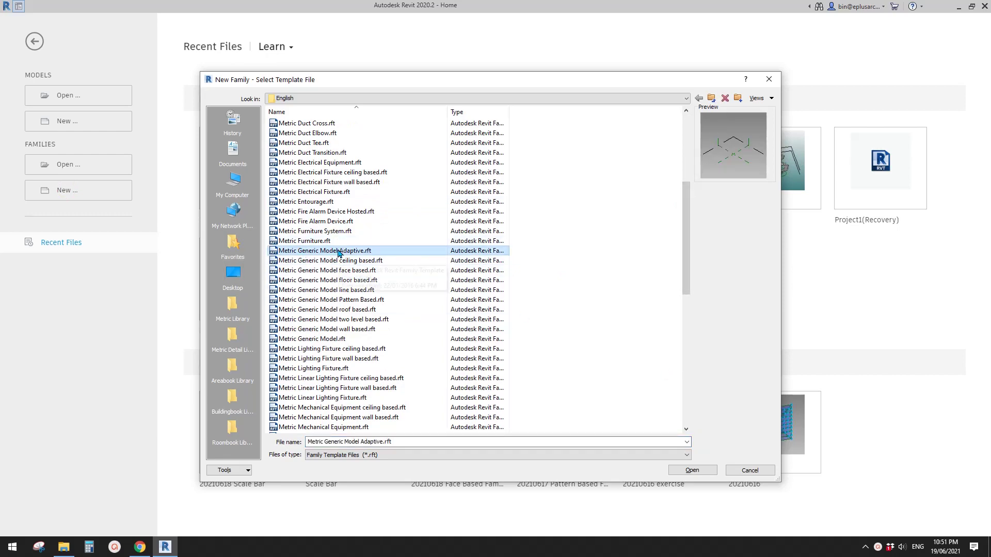
click(689, 470)
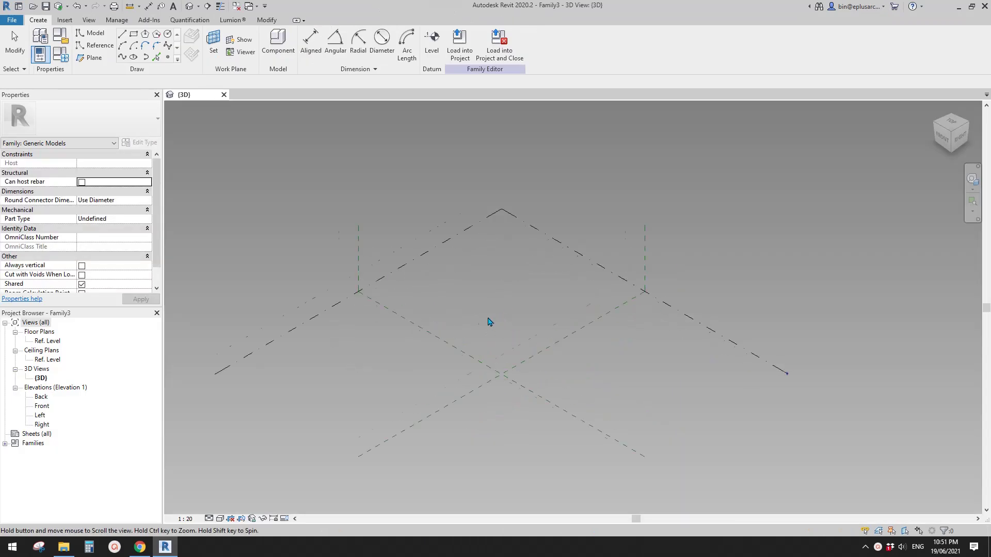
Place a reference point on the Ref. Level plane, behind the reference planes' intersection, and make it adaptive.
click(167, 56)
scroll(506, 303, up, 2)
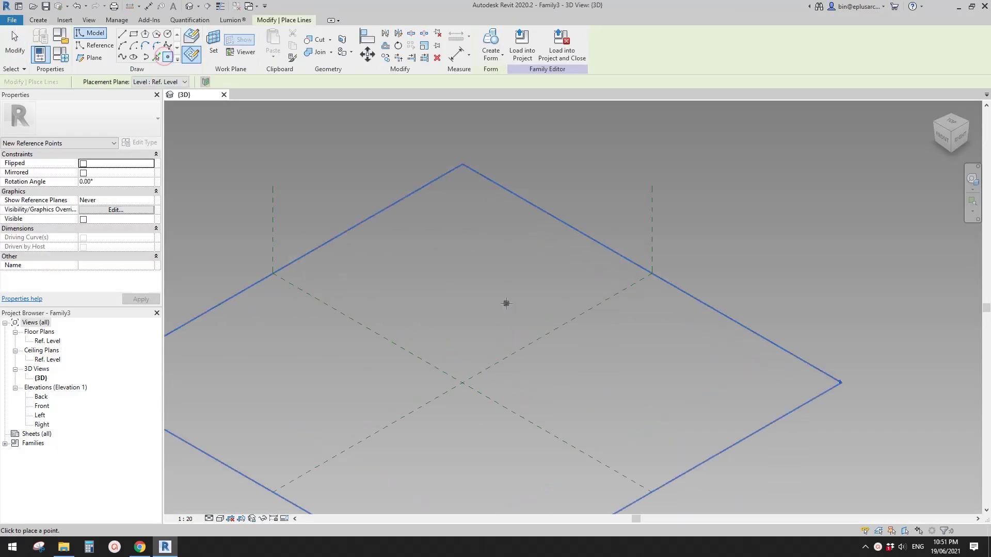
scroll(506, 304, down, 1)
click(440, 328)
key(Escape)
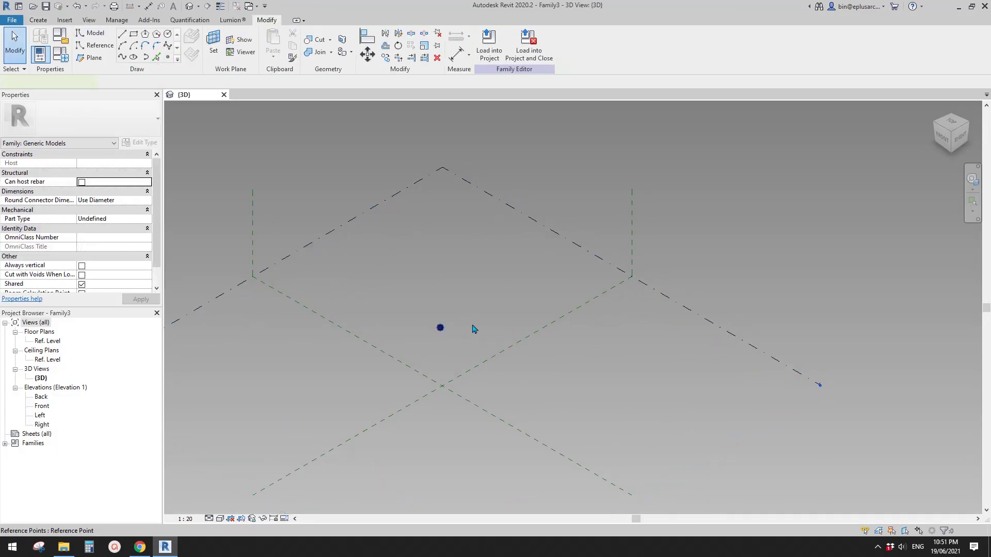
click(440, 327)
click(538, 46)
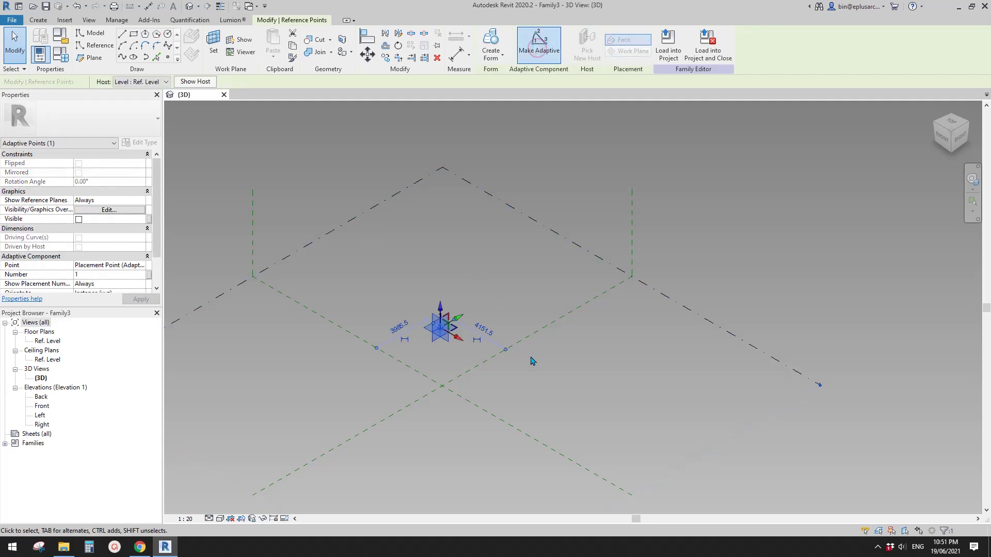
key(Escape)
Set the adaptive point's horizontal plane as work plane and host a new reference point on it at the adaptive point.
scroll(442, 327, up, 3)
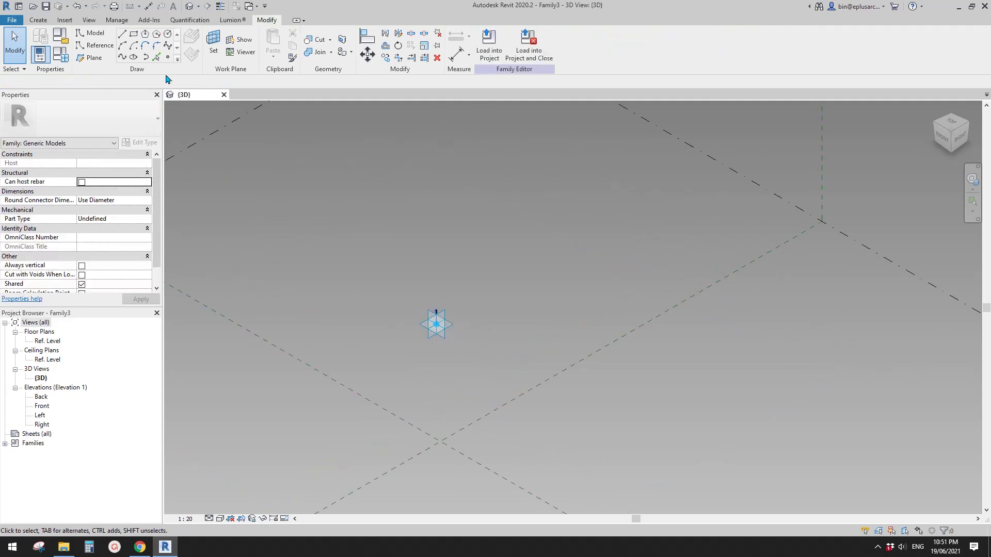
click(167, 59)
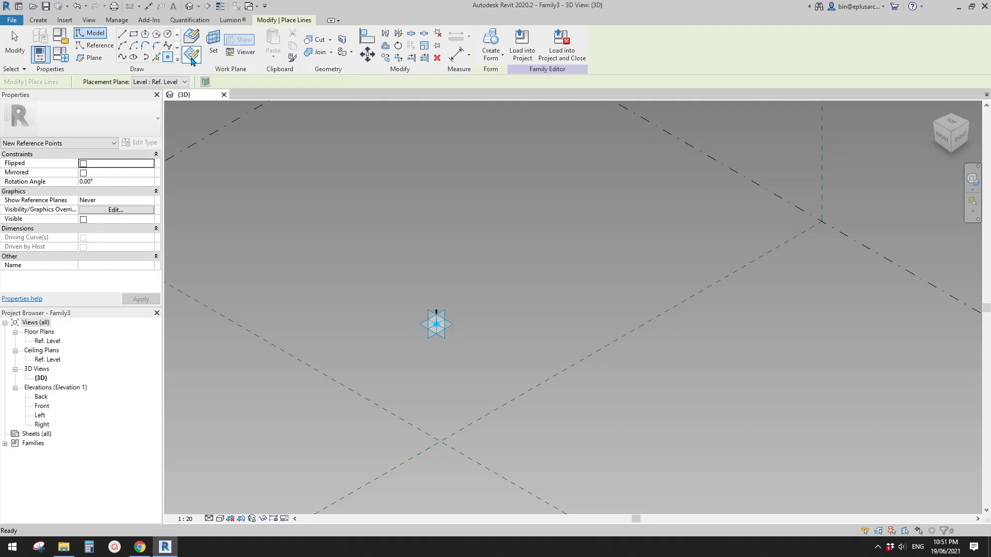
click(213, 44)
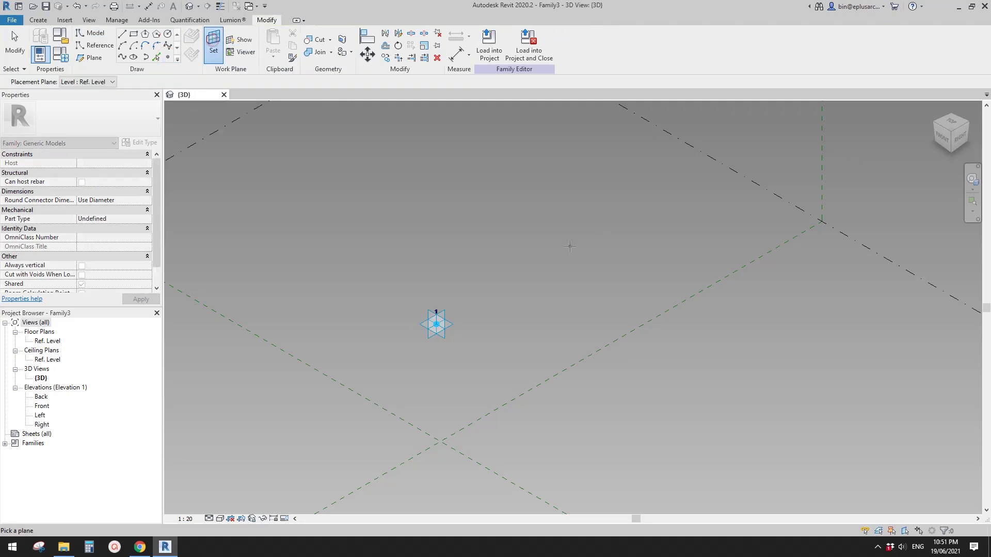
click(457, 323)
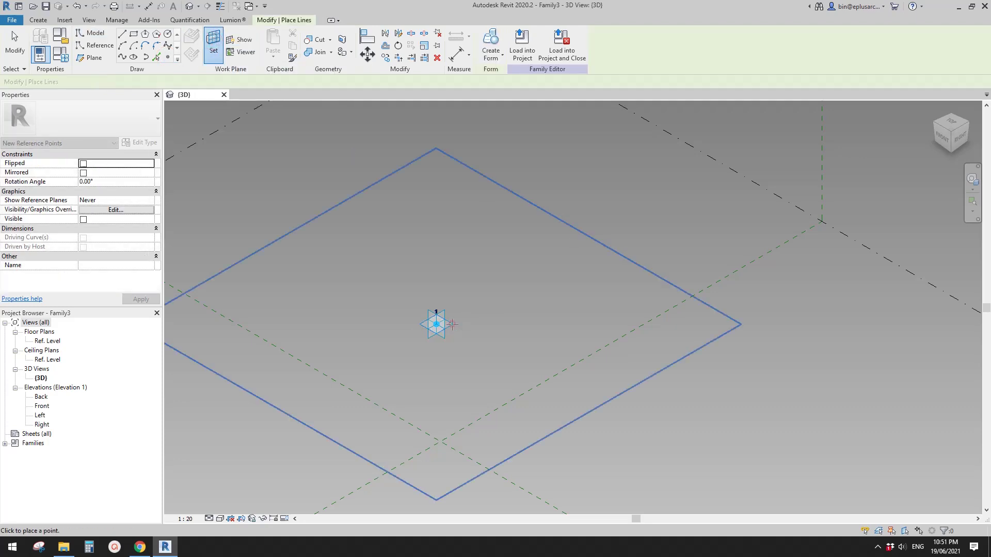
key(Escape)
key(Escape)
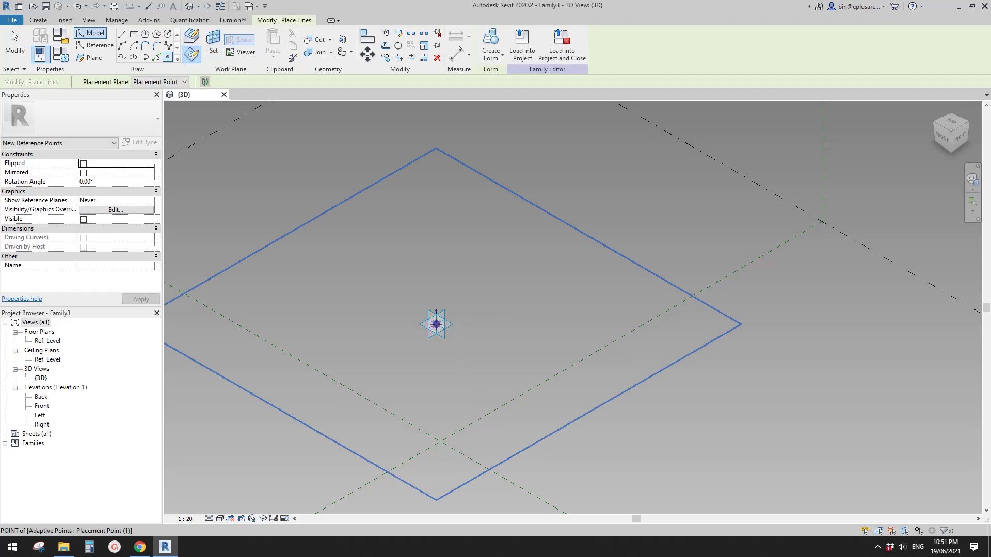
click(437, 330)
Offset the hosted point about 1786 straight up from the adaptive point and set its Show Reference Planes to Always.
drag(437, 325, 437, 261)
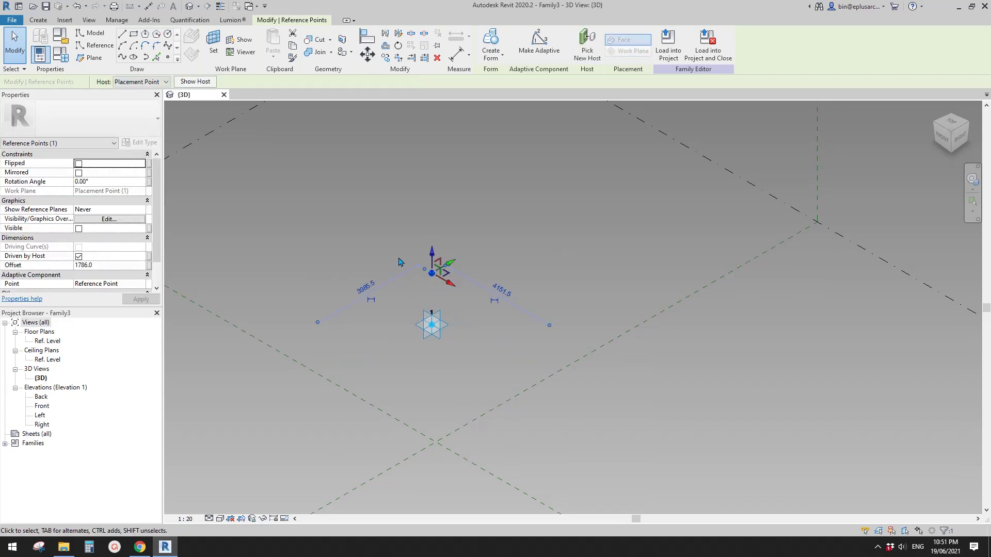
middle_drag(474, 276, 489, 290)
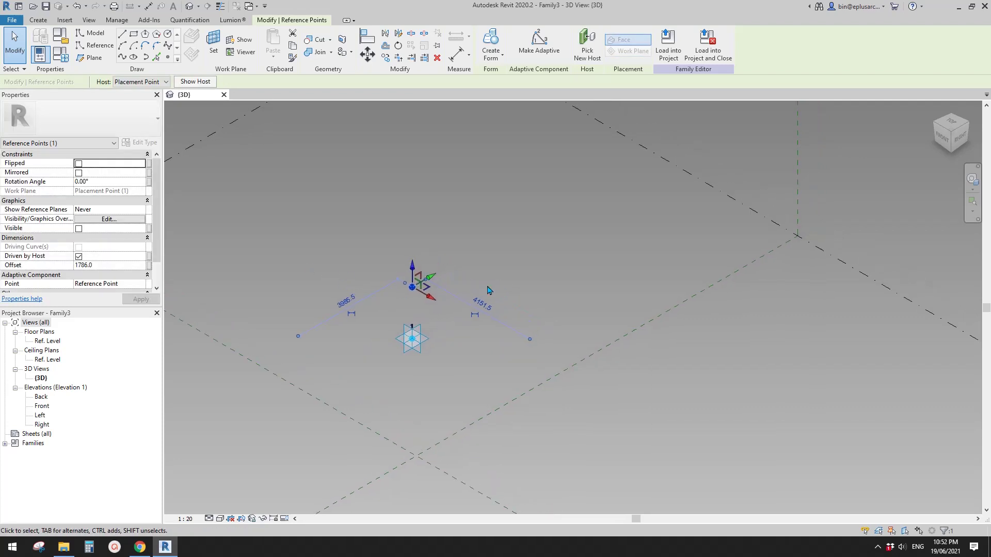
click(138, 209)
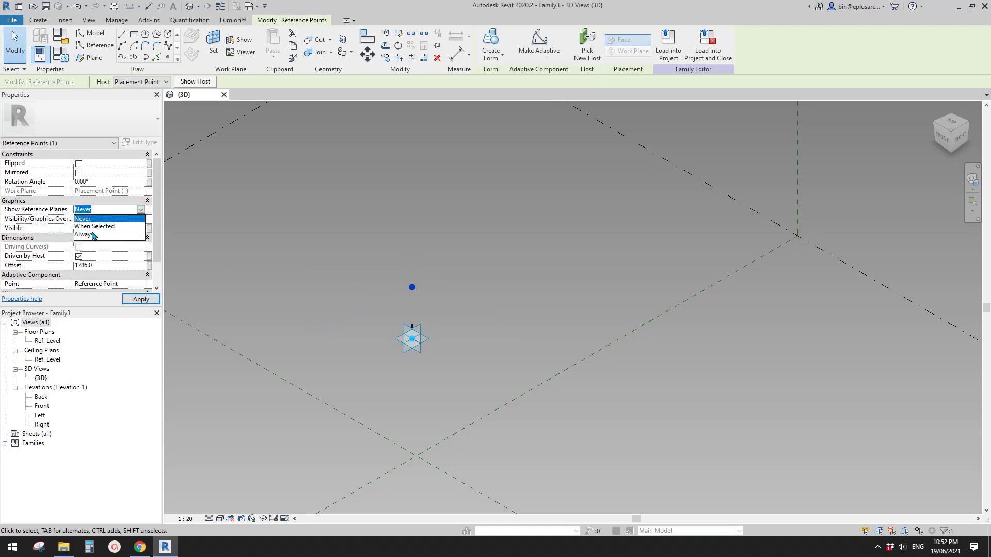
click(94, 235)
click(399, 301)
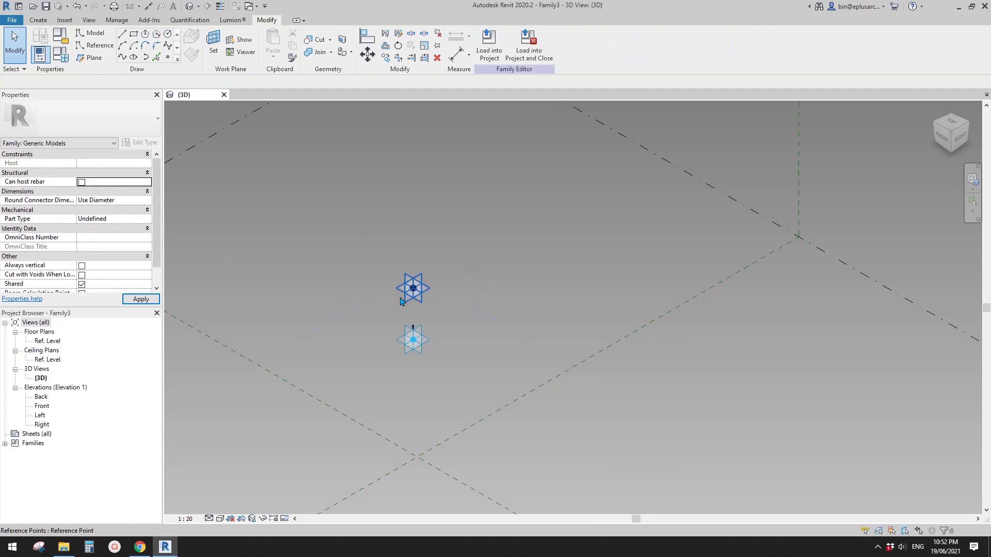
click(167, 59)
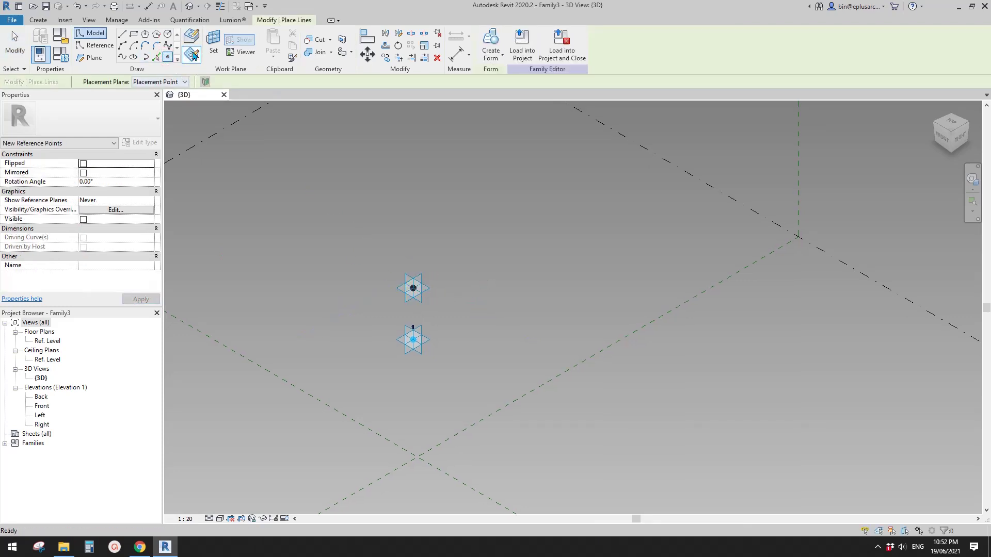
click(213, 45)
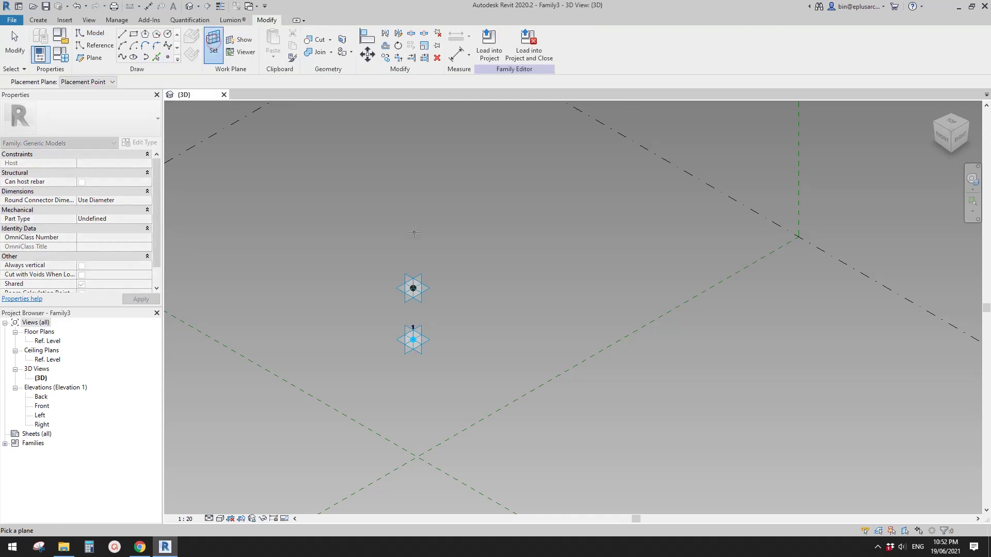
click(429, 289)
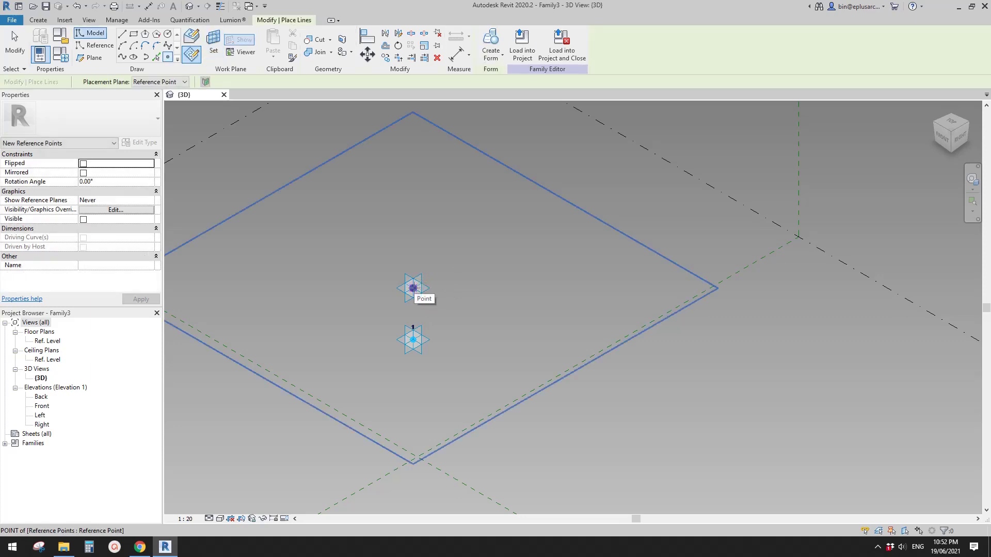
middle_drag(498, 299, 500, 302)
key(Escape)
key(Escape)
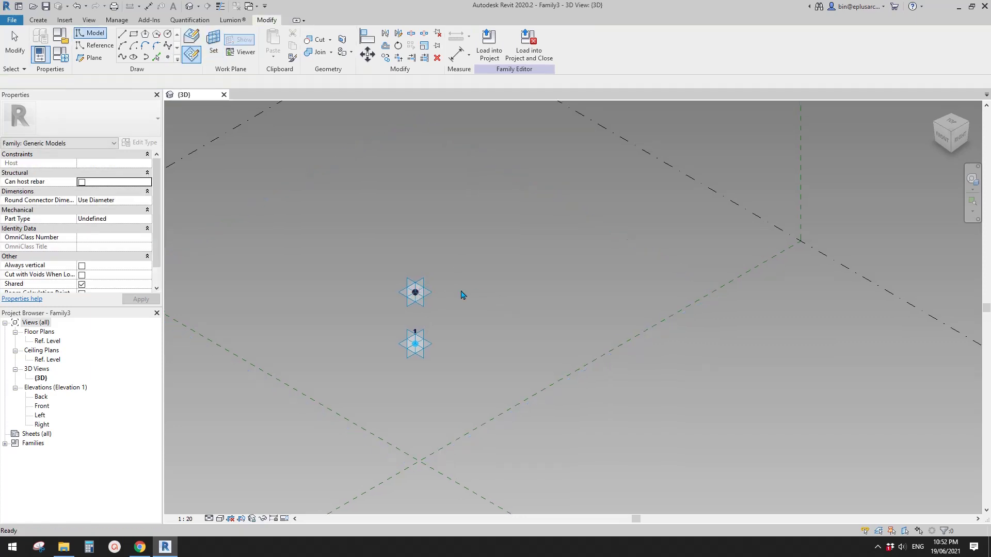
Host a new reference point on the upper point's vertical plane perpendicular to its red axis, at the same location.
click(168, 58)
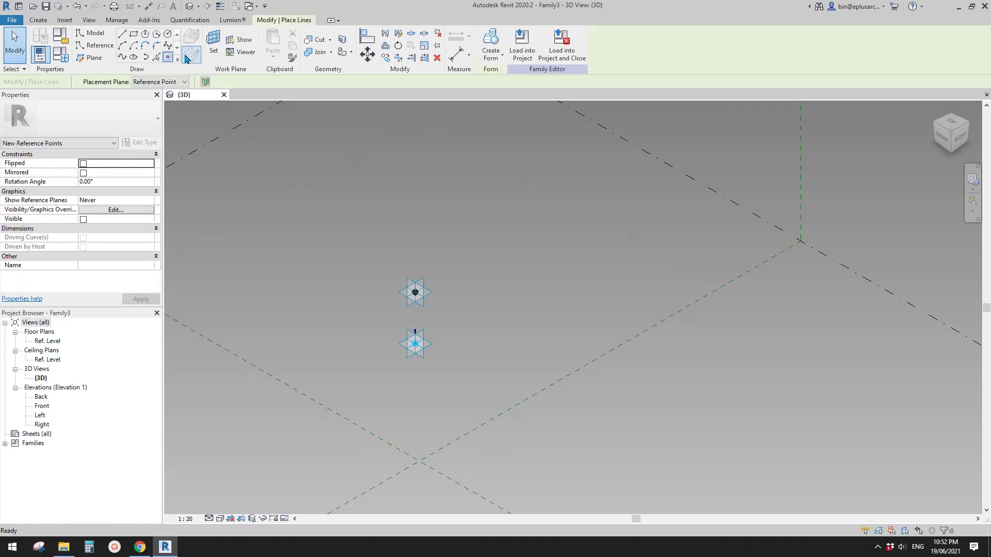
click(213, 44)
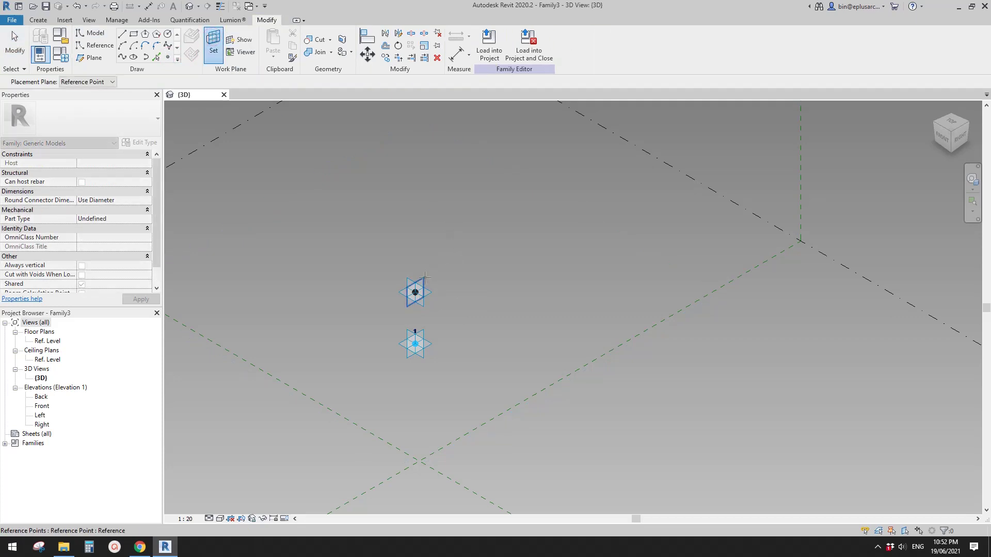
click(424, 277)
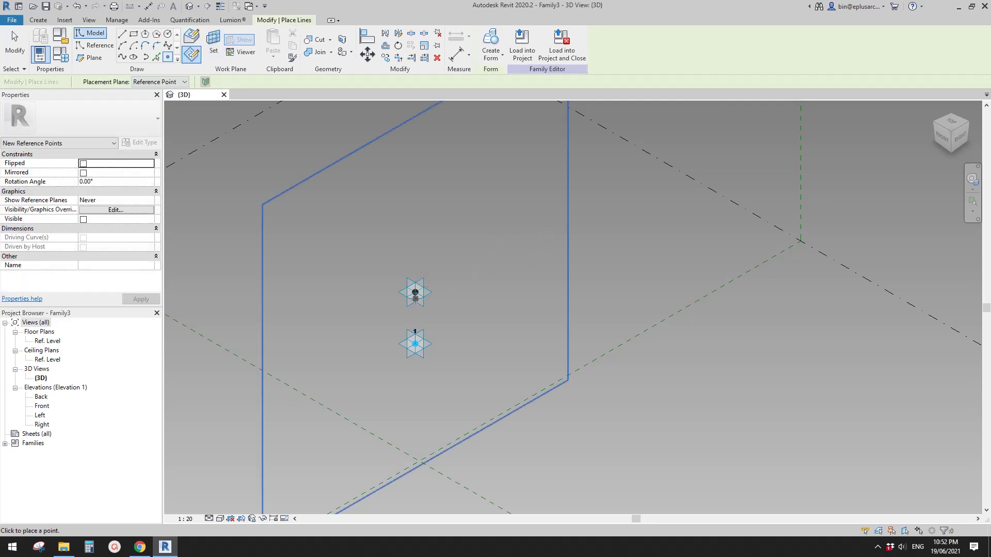
click(421, 298)
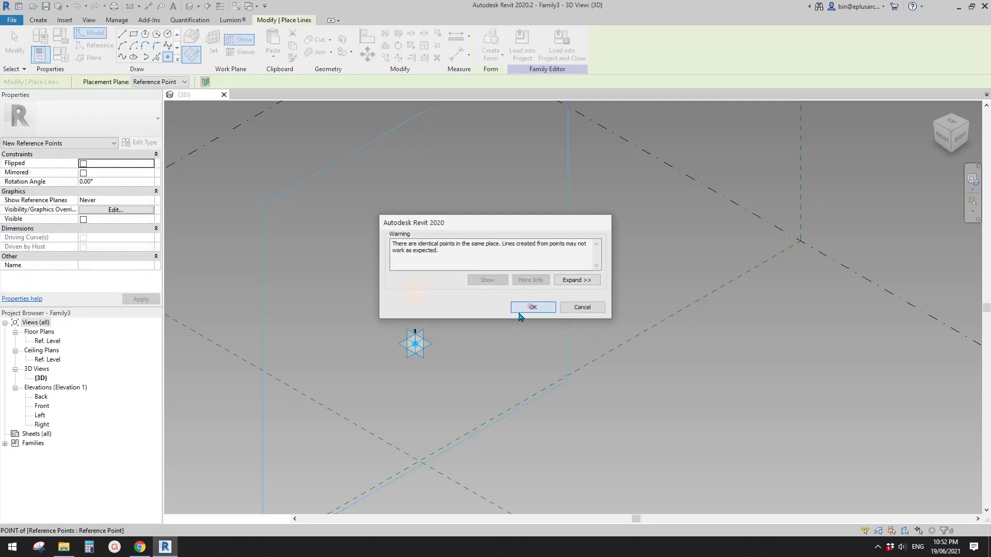
click(530, 307)
key(Escape)
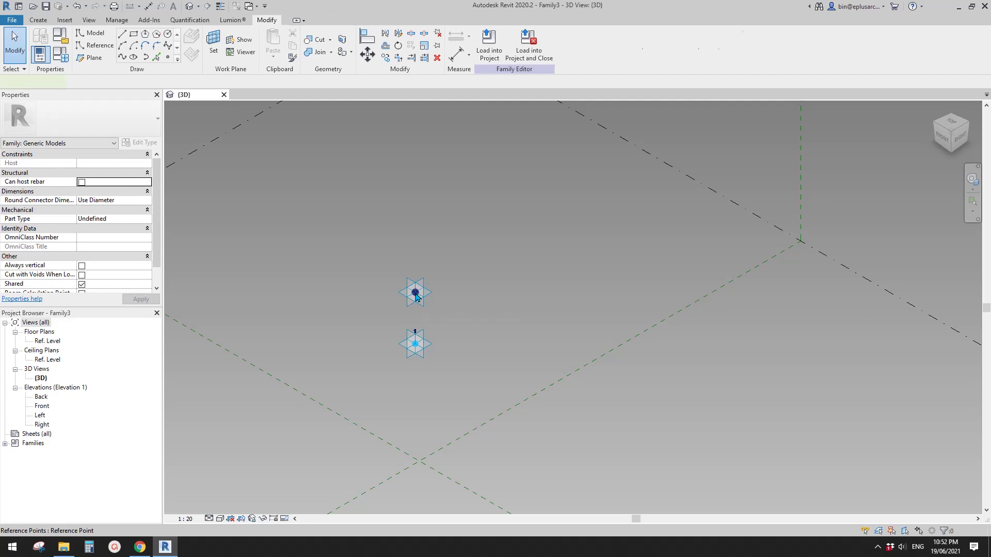
Offset the second hosted point about 1685 along its red axis and set its Show Reference Planes to Always.
click(415, 296)
drag(438, 304, 481, 329)
click(143, 209)
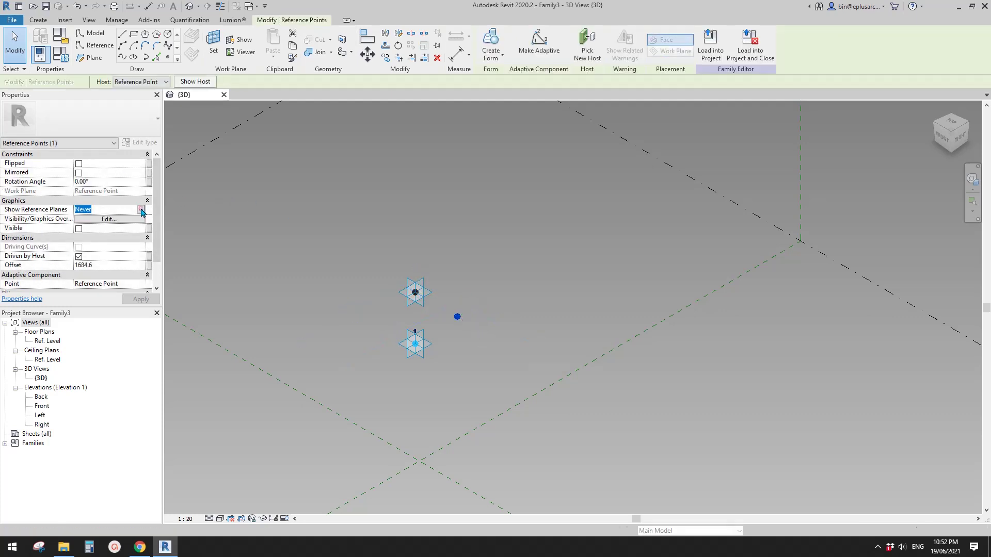
click(140, 209)
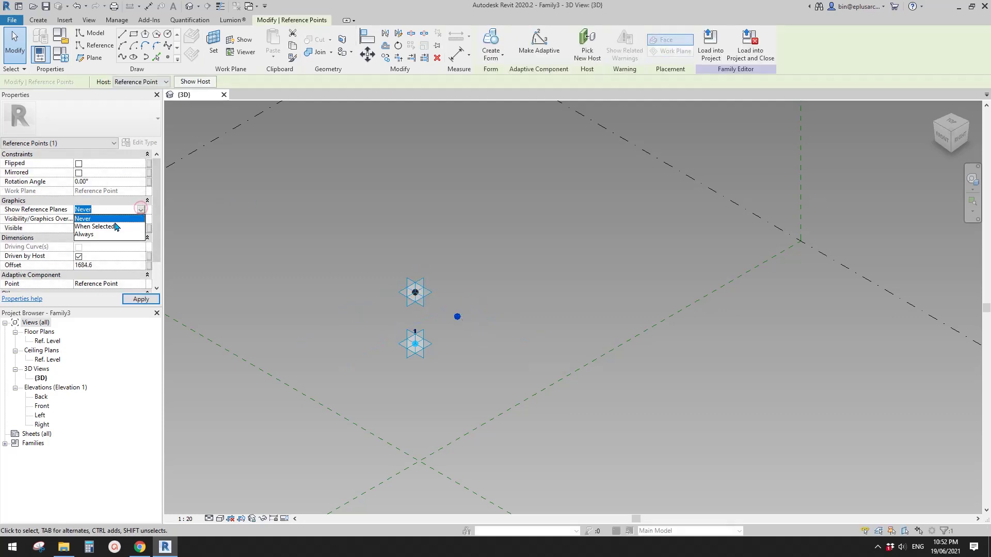
click(85, 235)
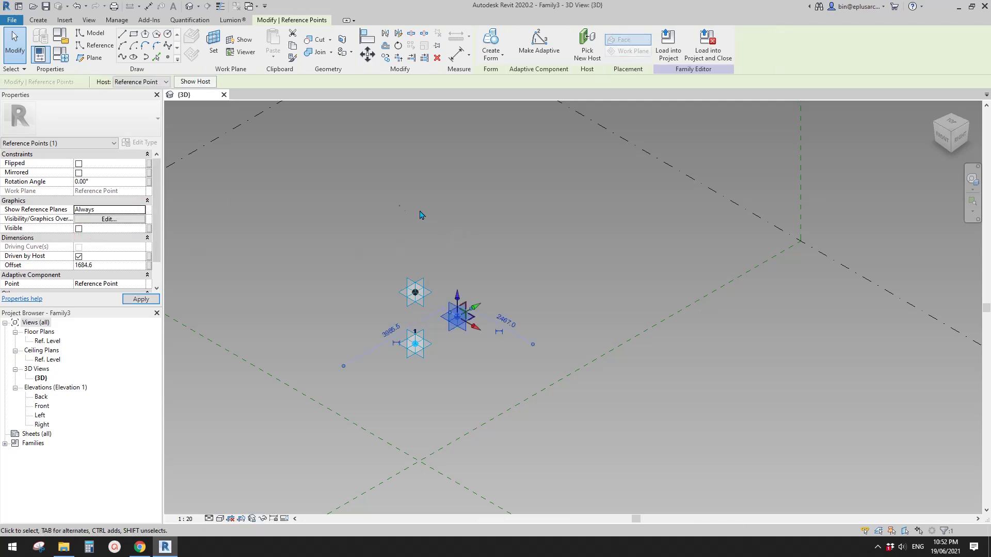
Host a third reference point on the second hosted point's vertical plane perpendicular to its green axis, at the same location.
click(168, 58)
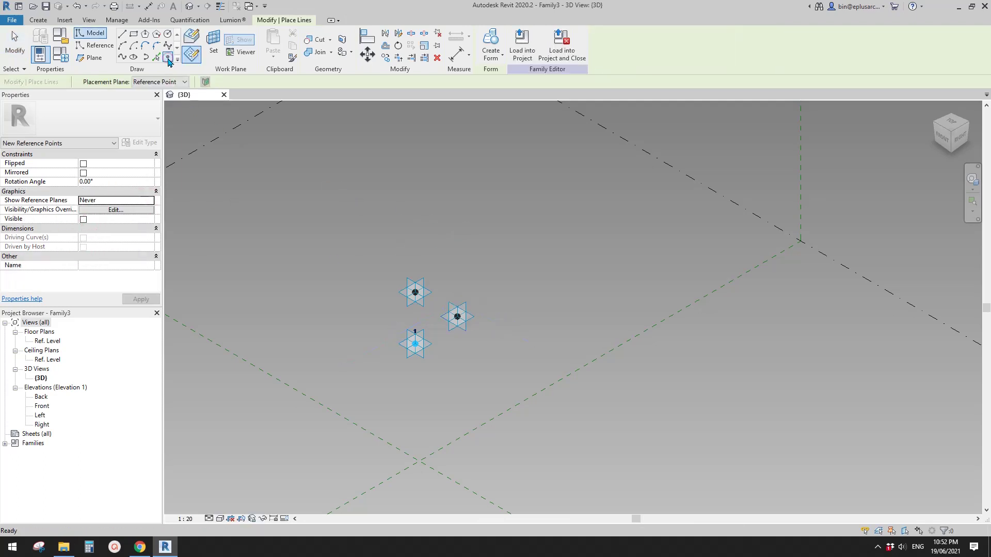
click(214, 50)
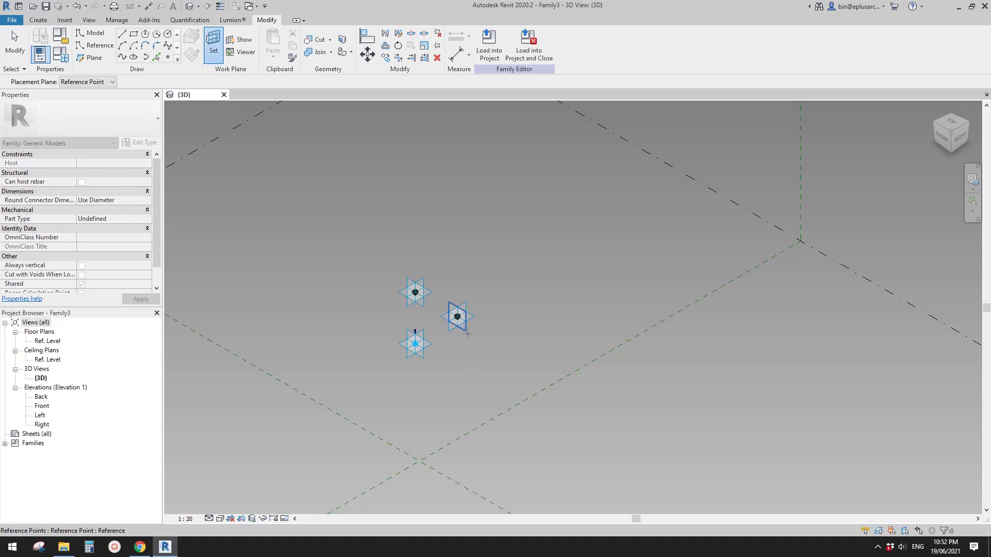
click(464, 331)
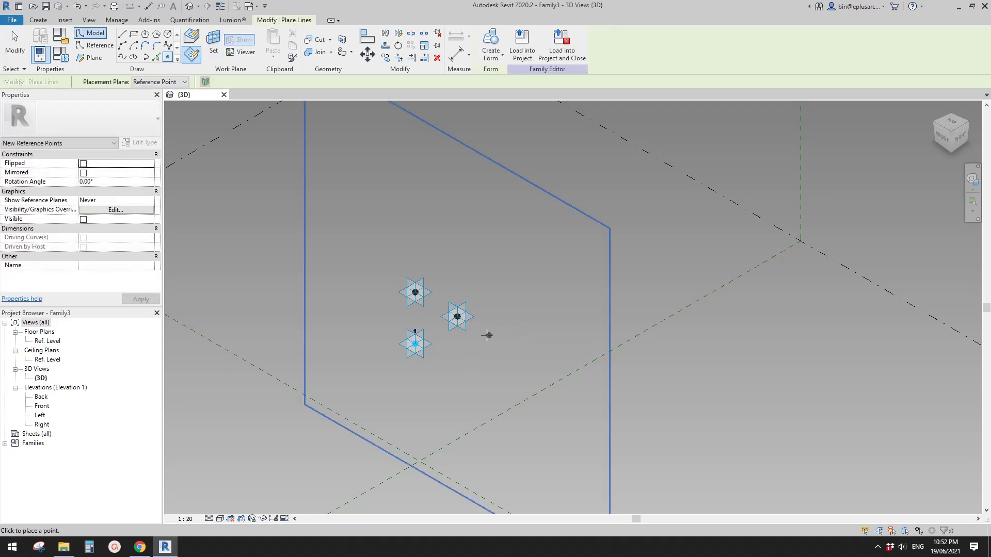
click(457, 316)
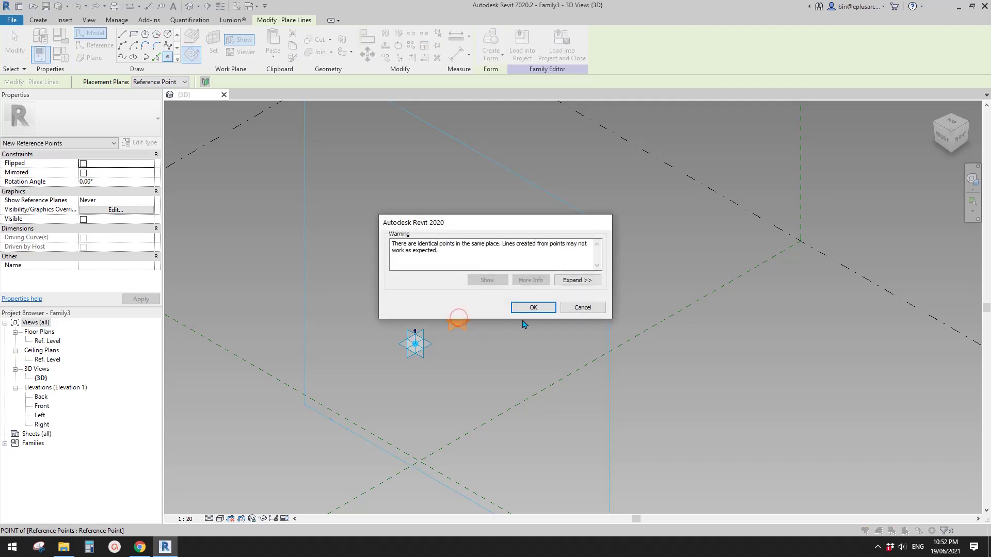
click(531, 307)
key(Escape)
key(Escape)
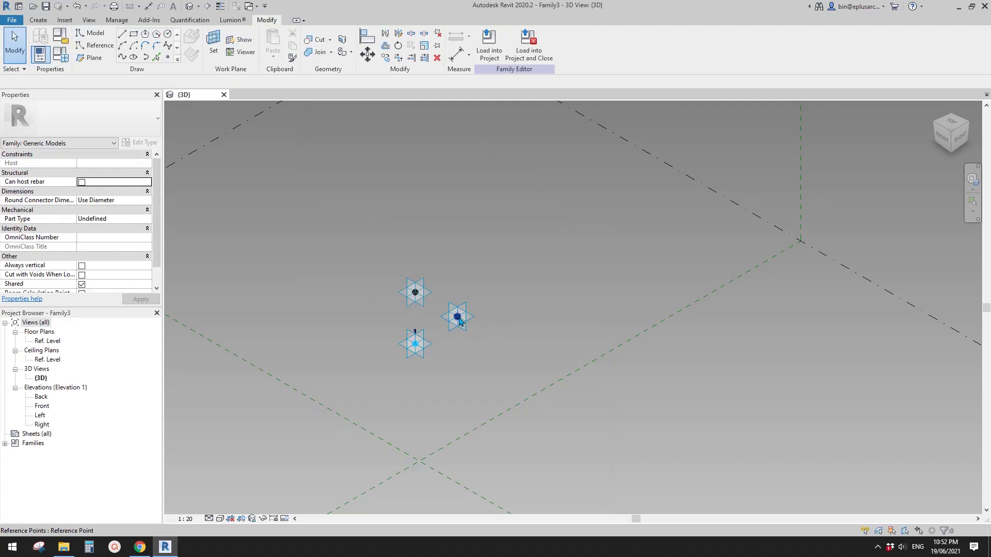
Offset the third hosted point about 1714 along its green axis away from its host point.
click(459, 321)
drag(459, 320, 524, 288)
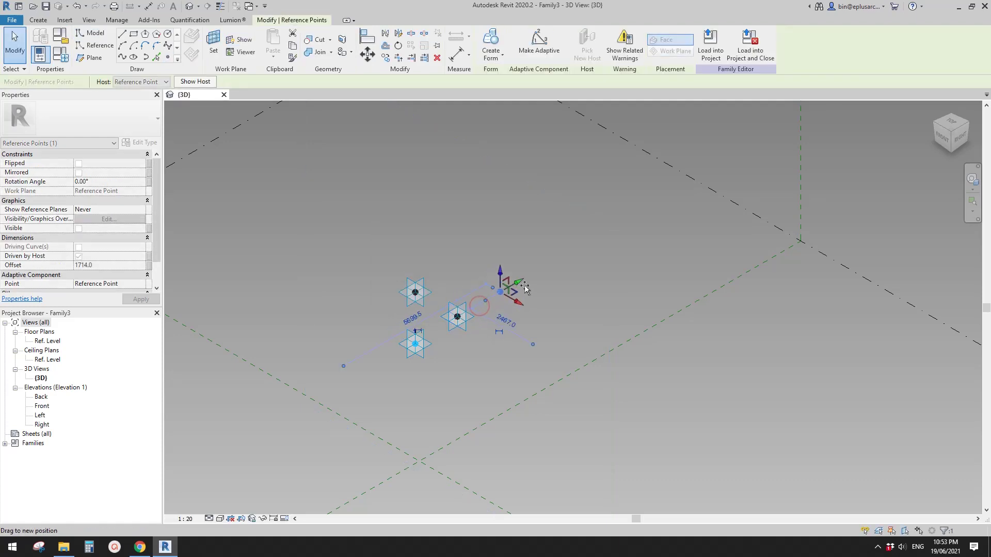
click(535, 318)
middle_drag(479, 316, 484, 327)
scroll(458, 312, up, 1)
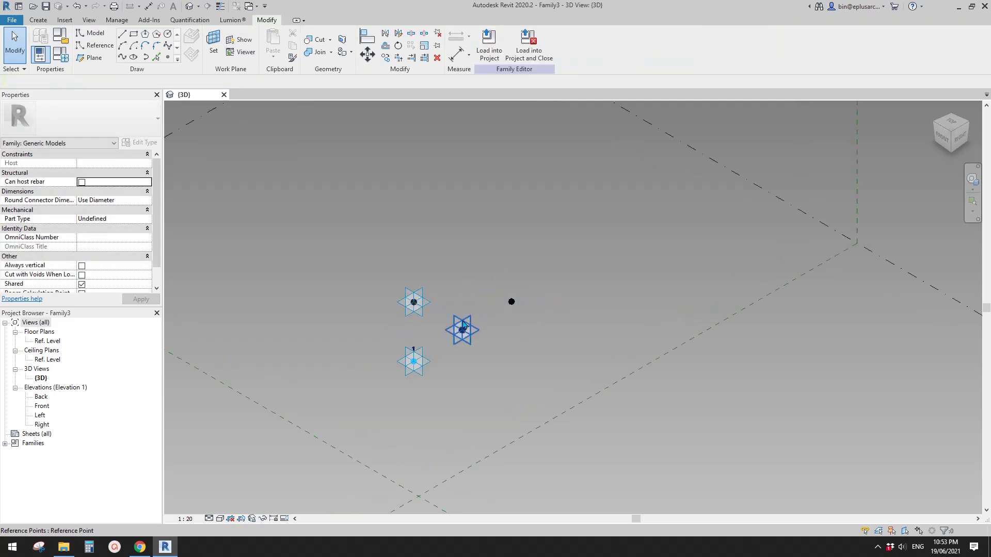
Link the rotation angle of the first hosted point, above the adaptive point, to a new instance parameter named a1.
click(414, 308)
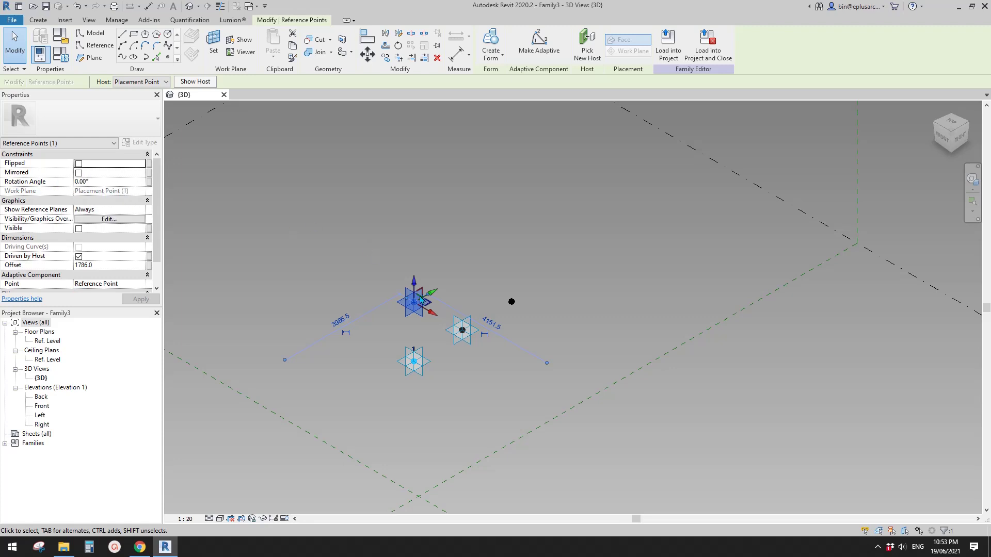
click(148, 181)
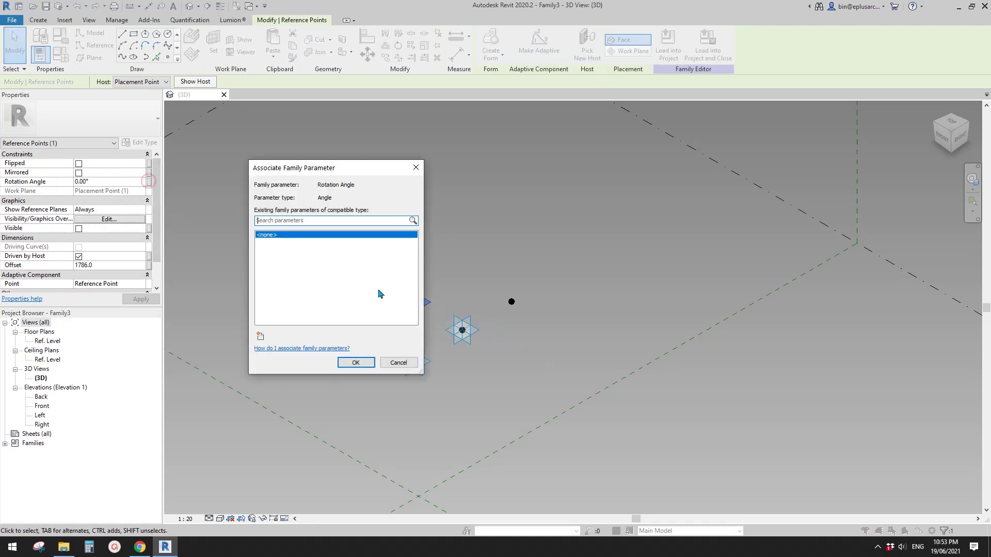
click(267, 338)
text(a1)
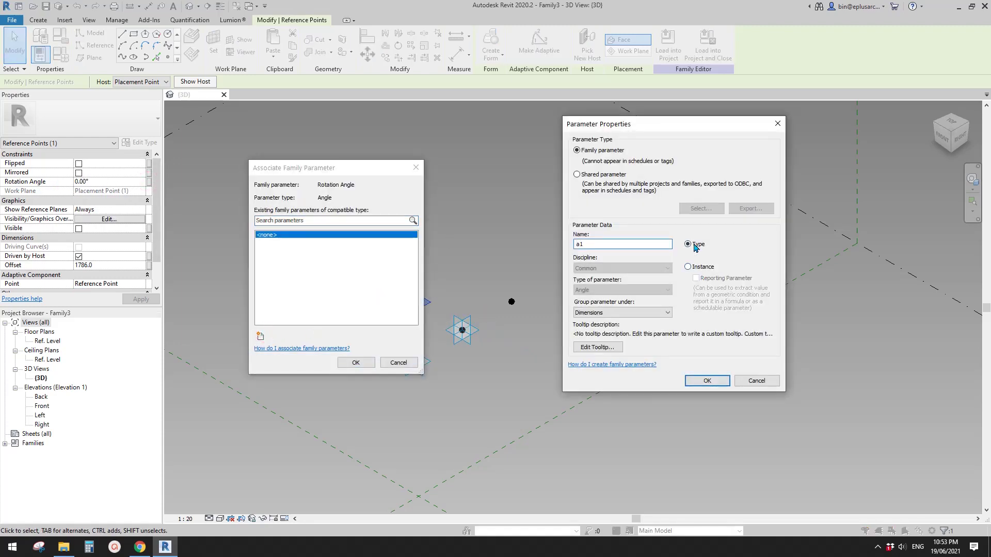
click(717, 377)
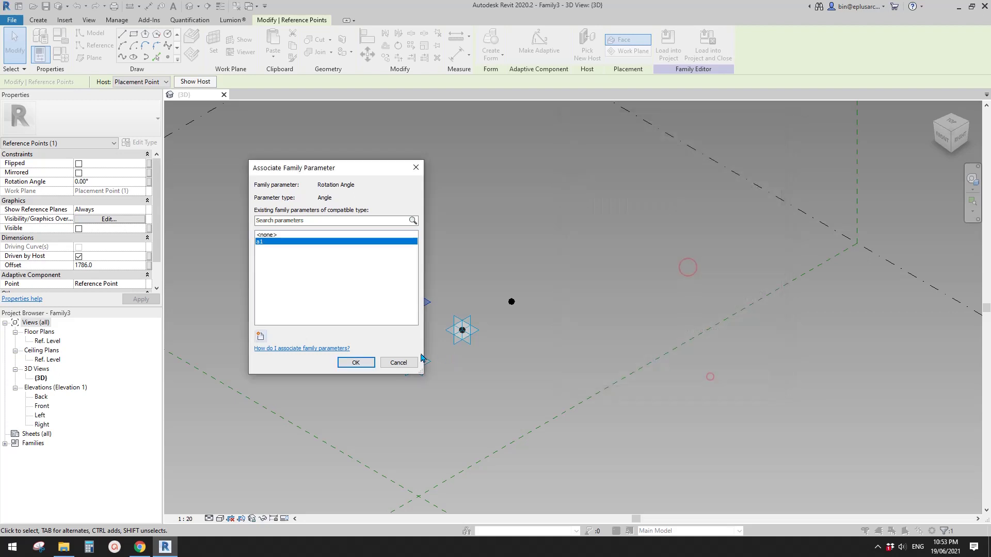
click(356, 362)
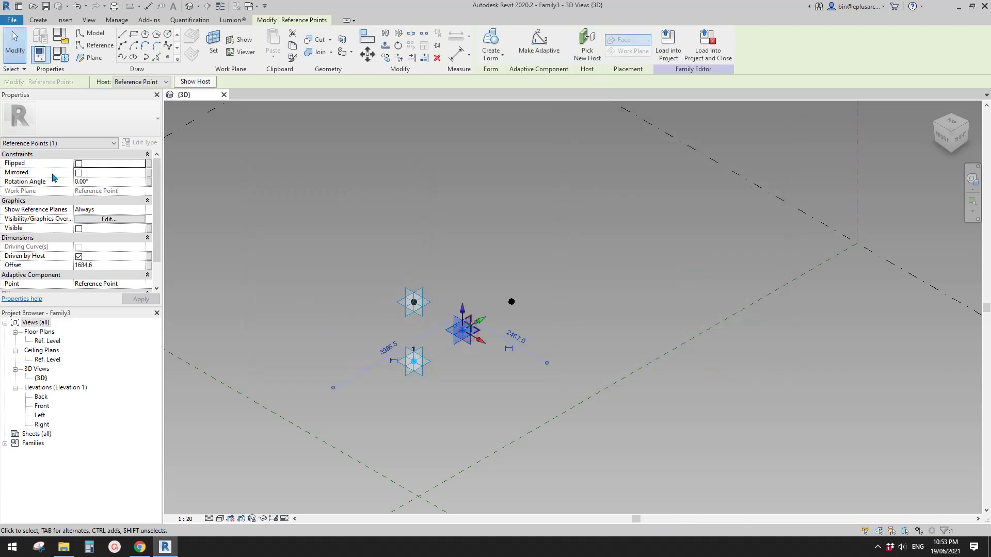
Link the rotation angle of the second hosted point to a new instance parameter named a2.
click(148, 181)
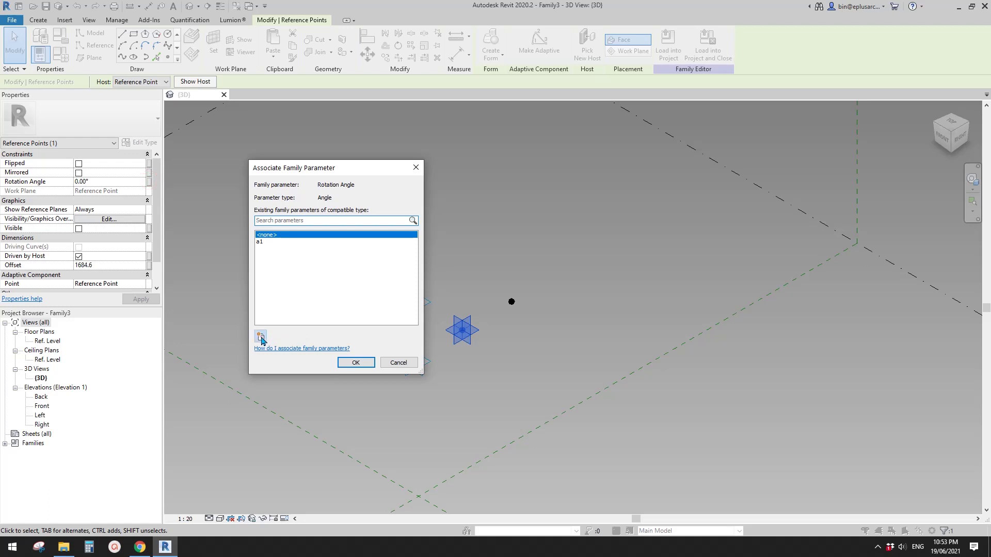
click(261, 338)
text(a2)
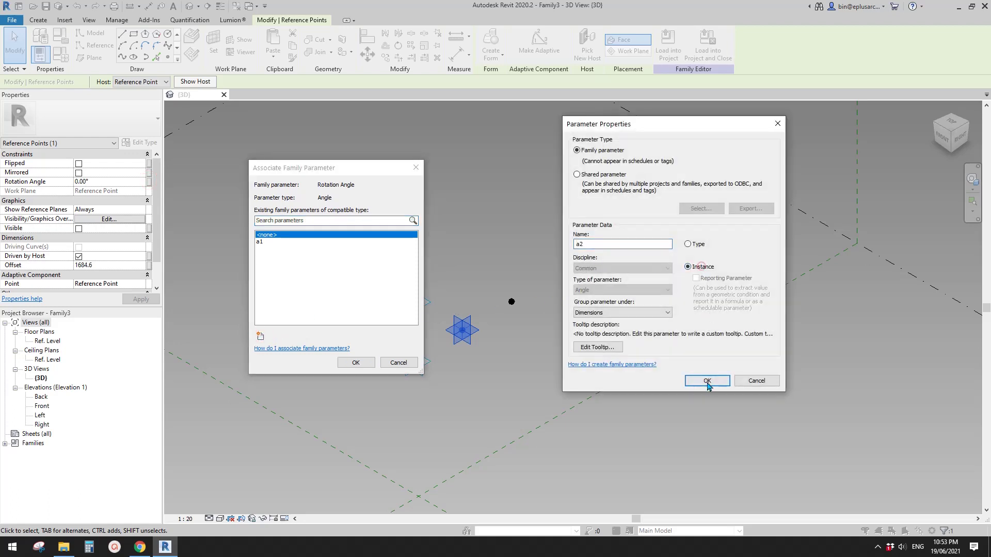
click(707, 380)
click(356, 363)
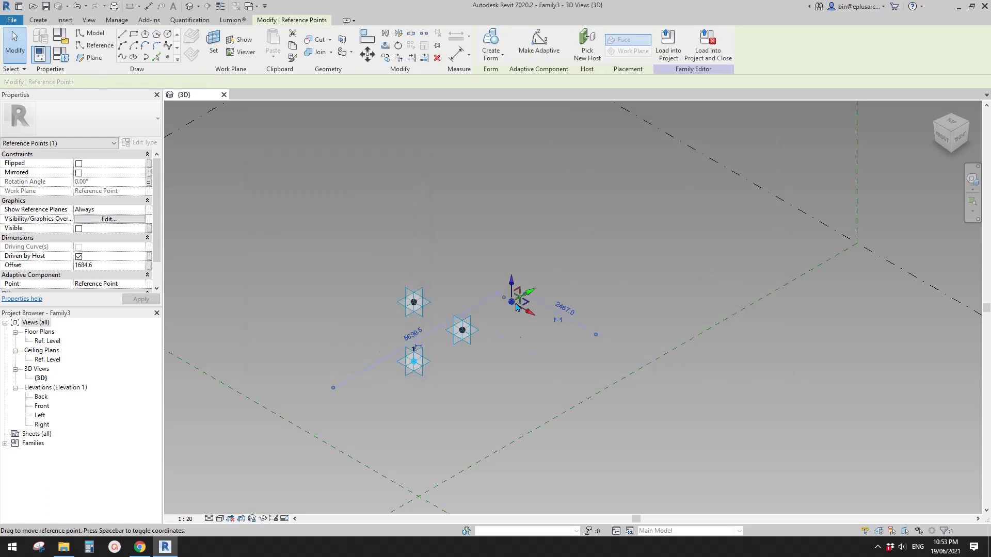
Link the rotation angle of the third hosted point to a new family parameter named a3.
click(148, 181)
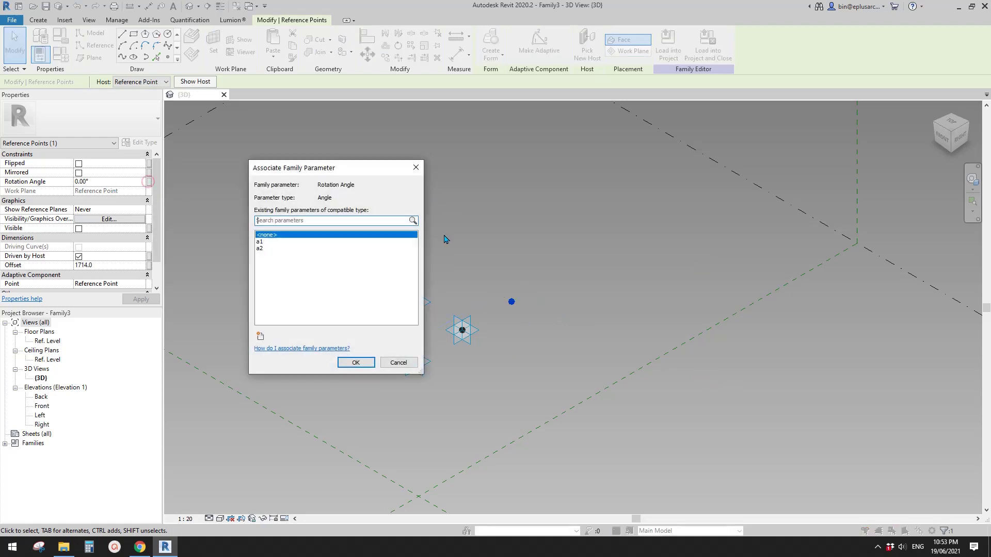
click(261, 336)
text(a3)
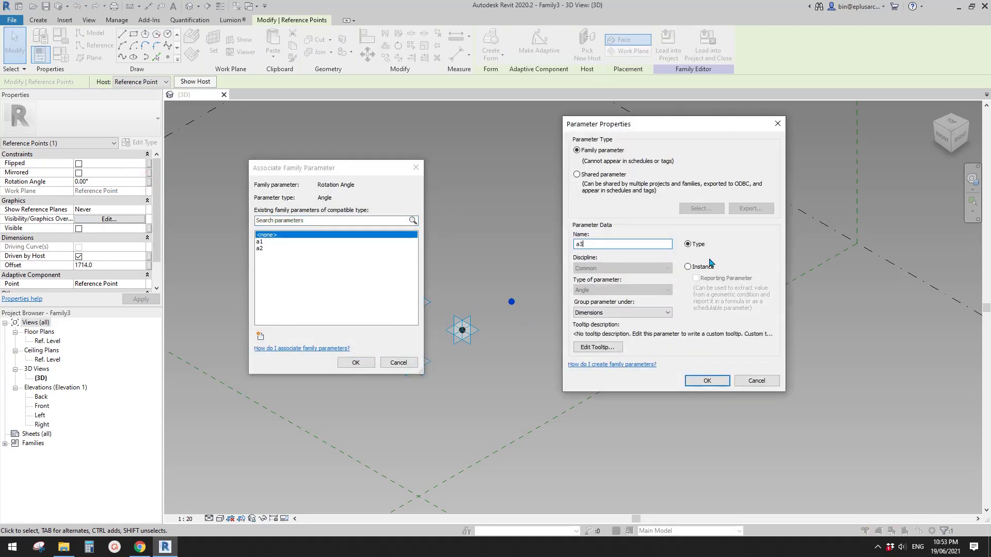
click(720, 385)
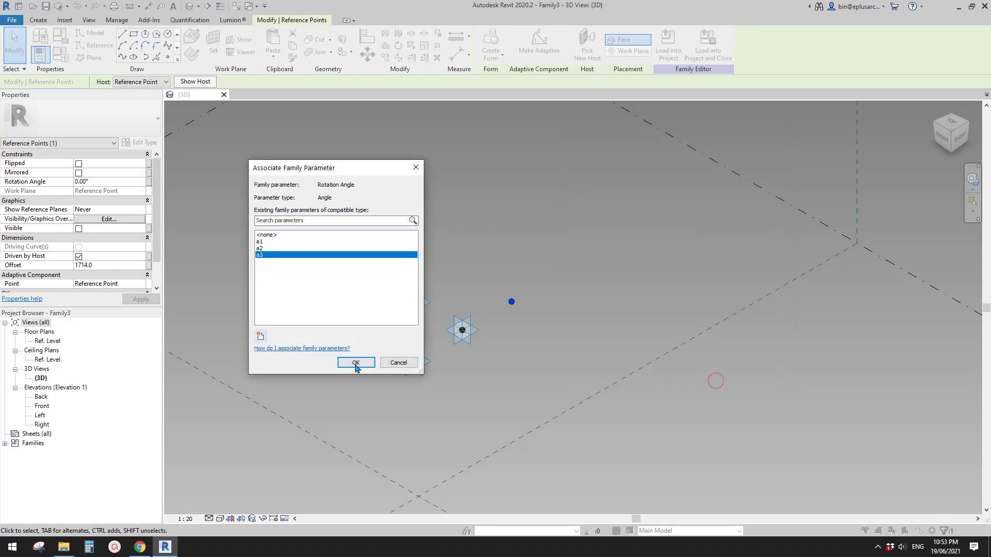
click(352, 364)
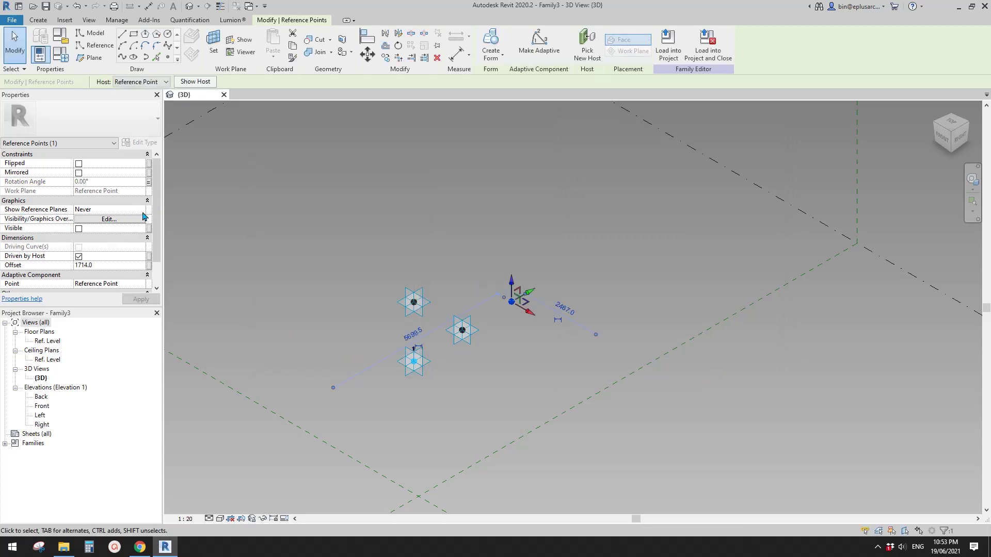
Set the third hosted point's Show Reference Planes to Always.
click(142, 210)
click(88, 231)
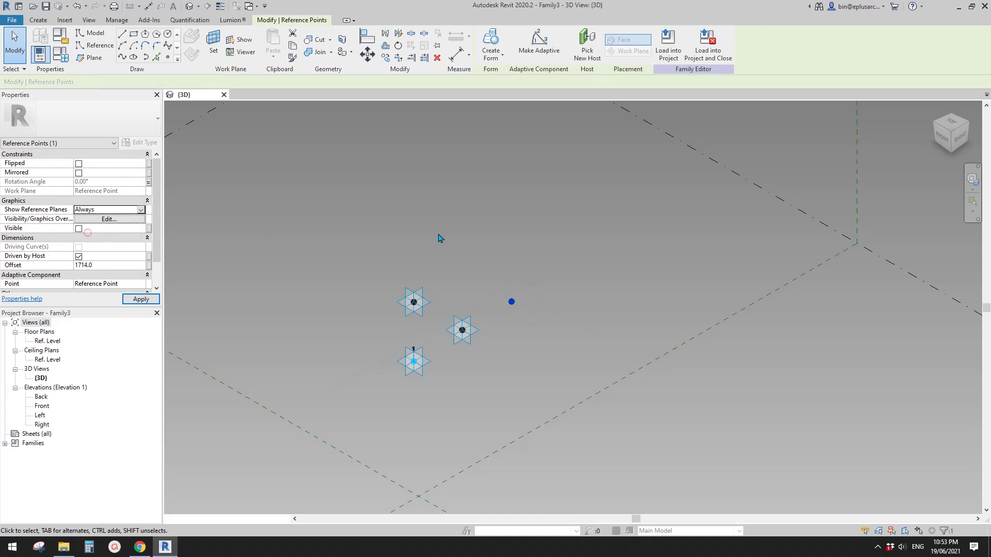
click(494, 325)
Draw a reference-line rectangle of about 1500 by 1200 around the third hosted point, on that point's horizontal plane.
scroll(497, 323, up, 1)
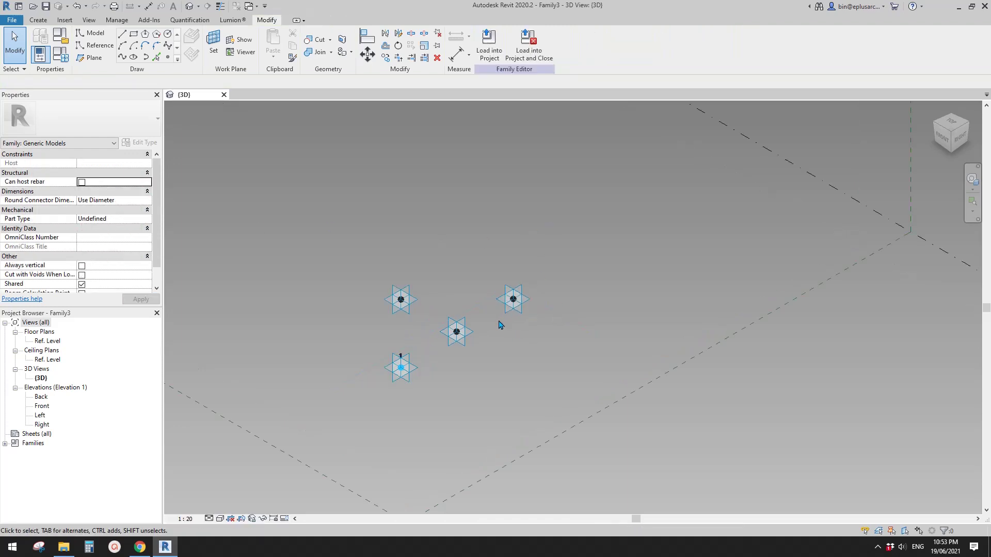
middle_drag(499, 324, 529, 299)
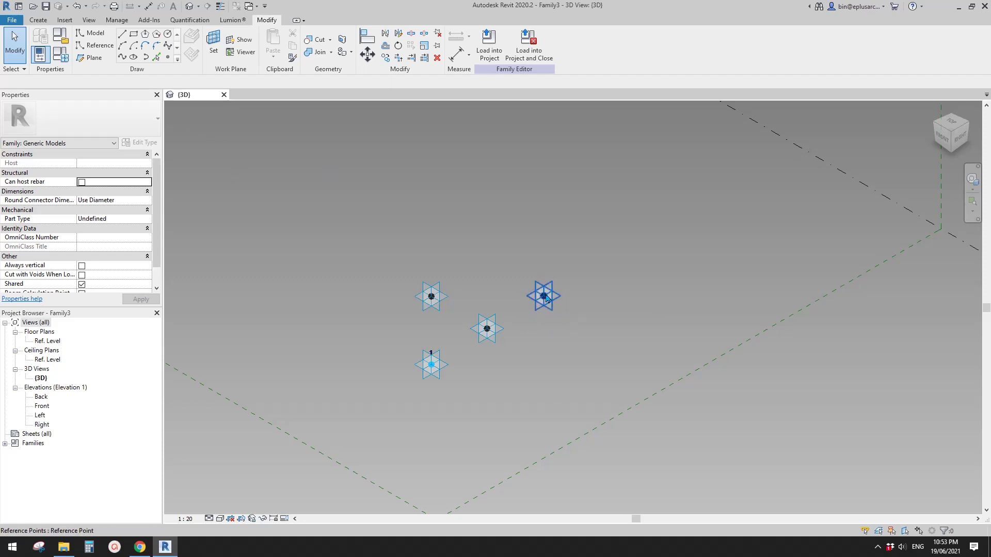
middle_drag(194, 152, 183, 154)
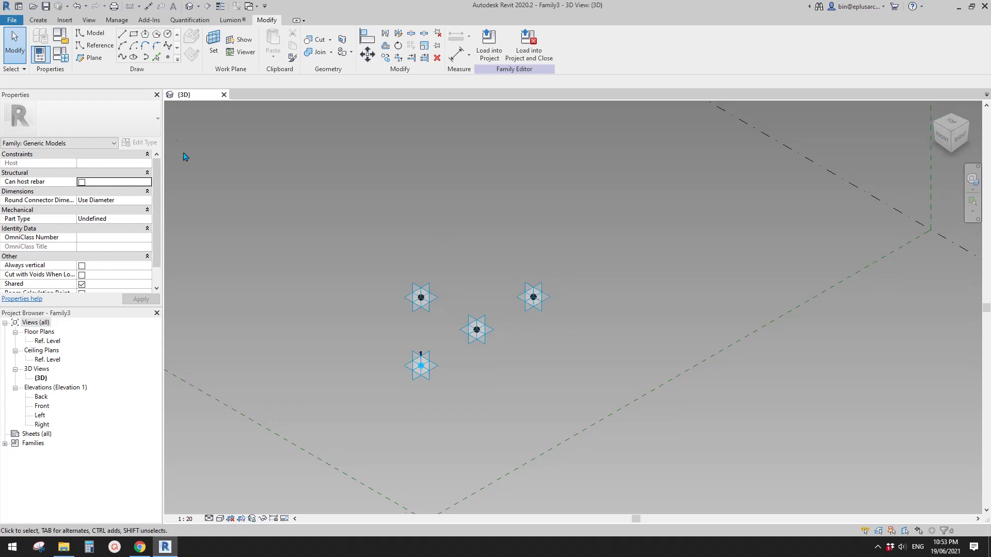
click(92, 46)
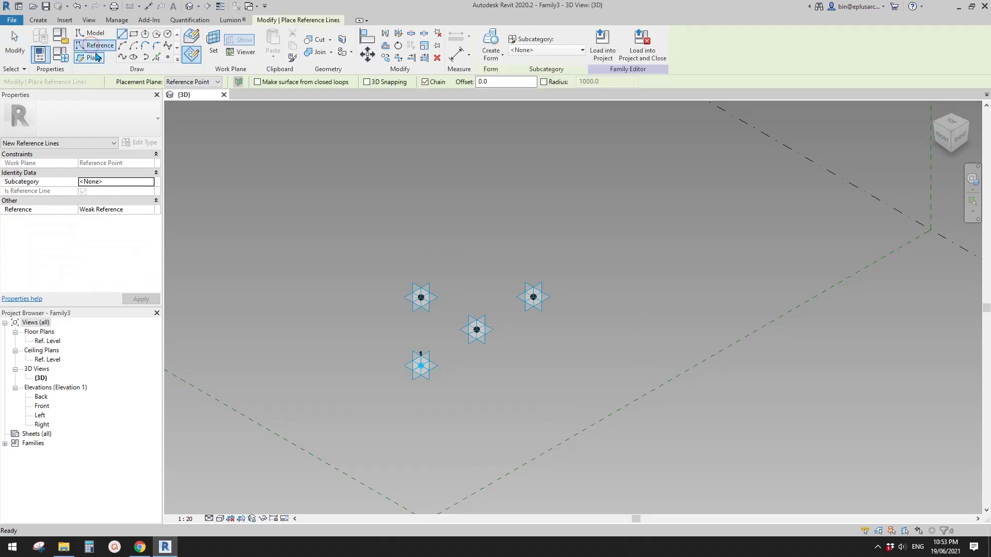
click(133, 36)
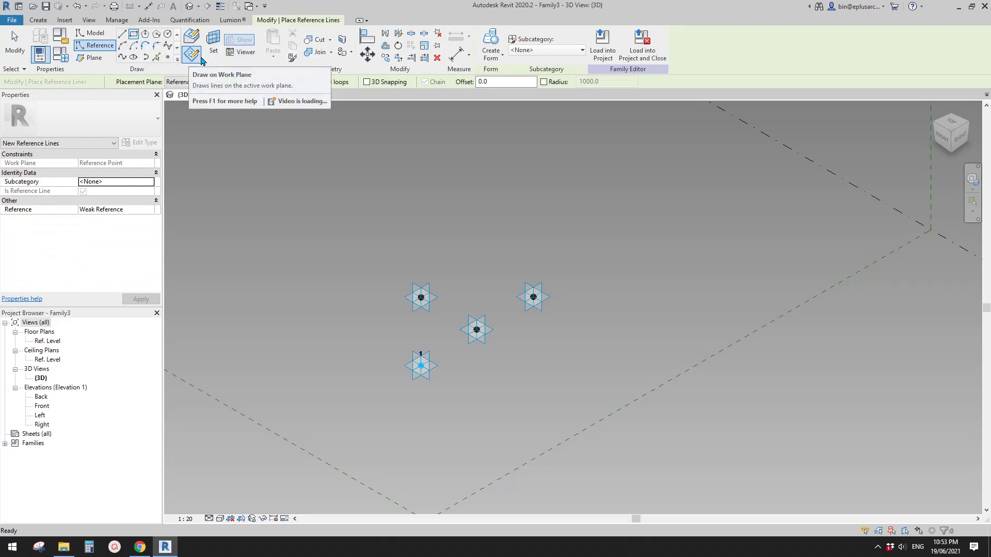
click(213, 46)
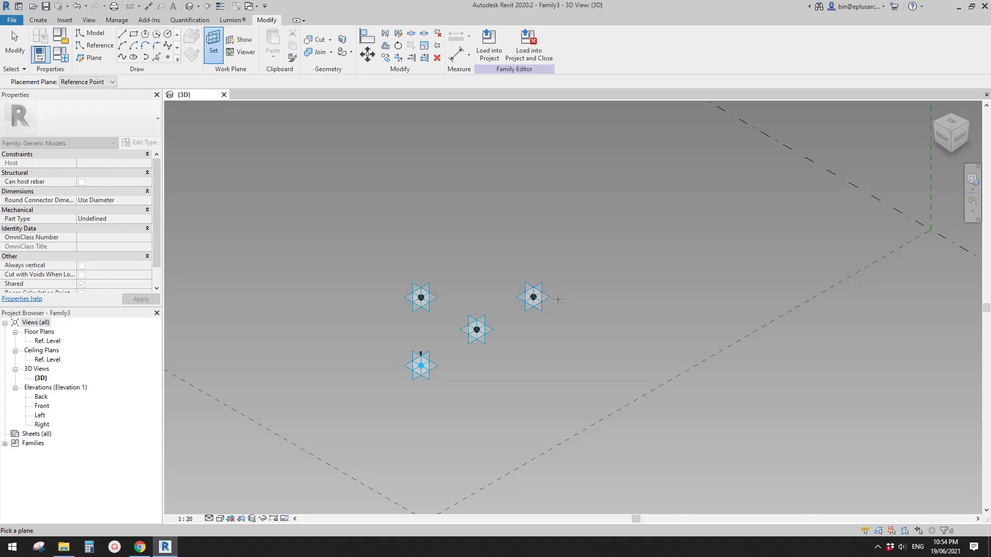
click(558, 297)
scroll(544, 307, up, 3)
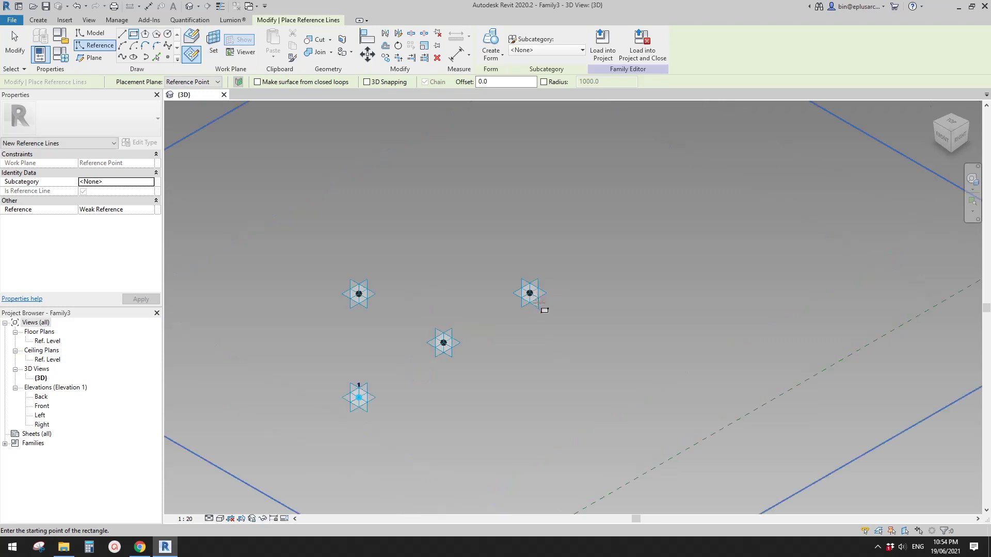
click(523, 268)
click(538, 344)
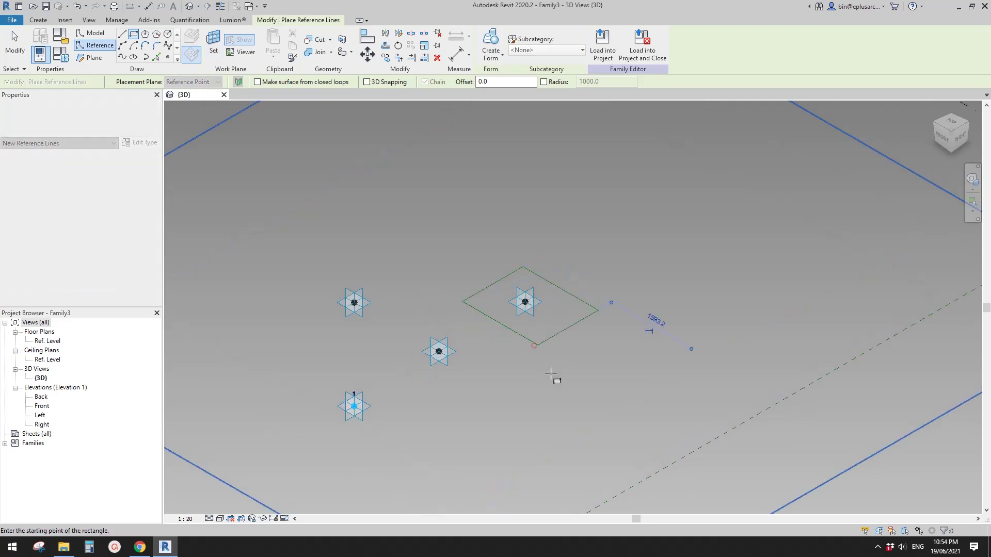
Add aligned dimensions from the third hosted point to the rectangle's two shorter edges.
key(d)
key(i)
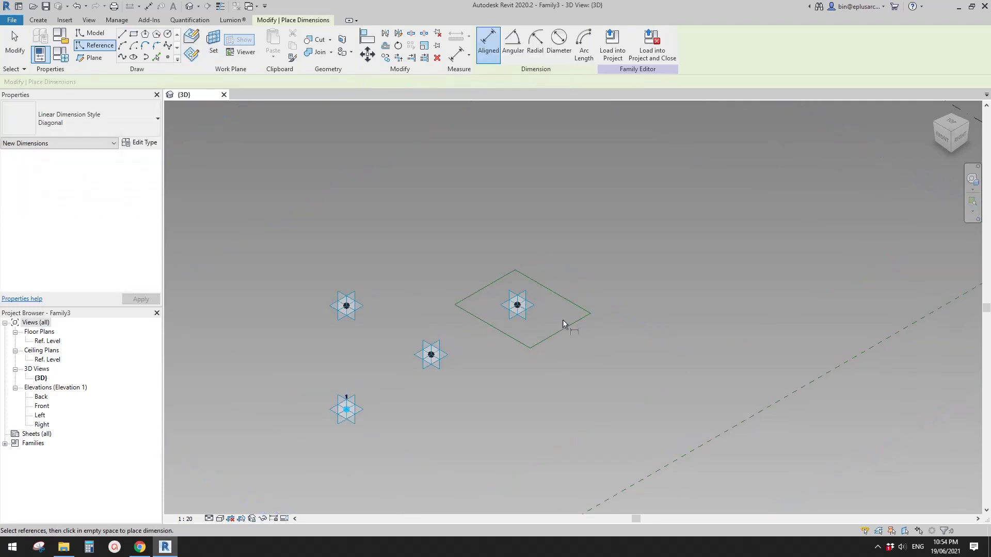
click(568, 329)
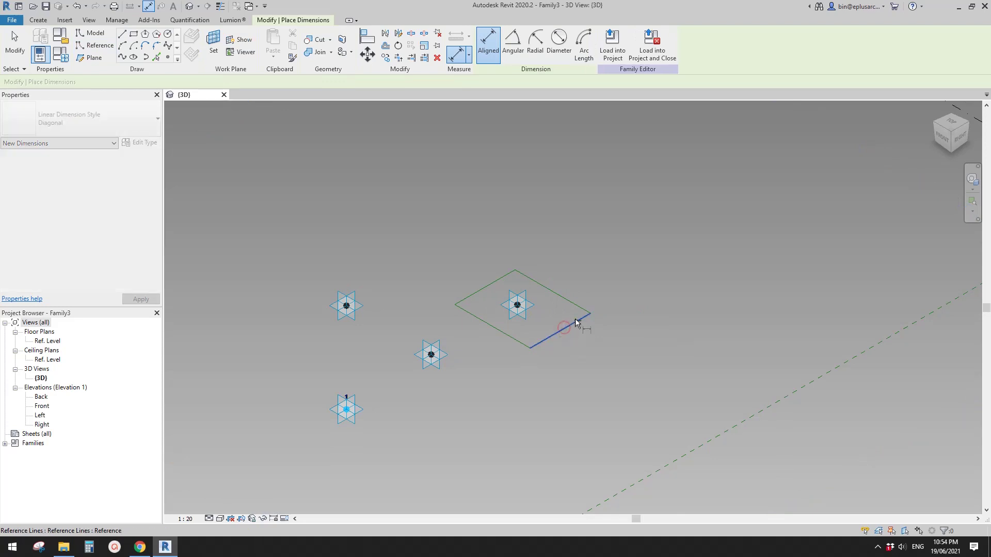
click(518, 306)
click(582, 275)
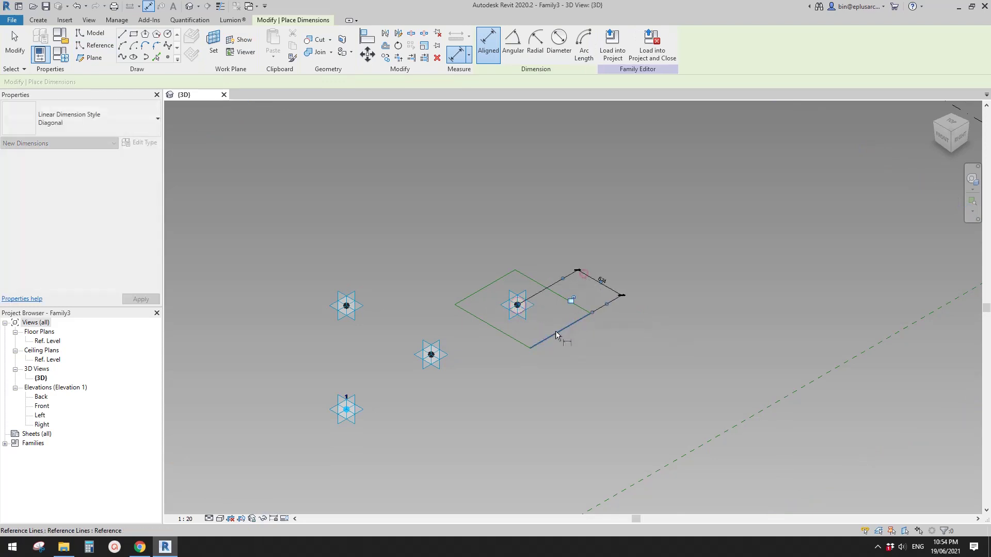
click(494, 282)
click(517, 305)
click(551, 263)
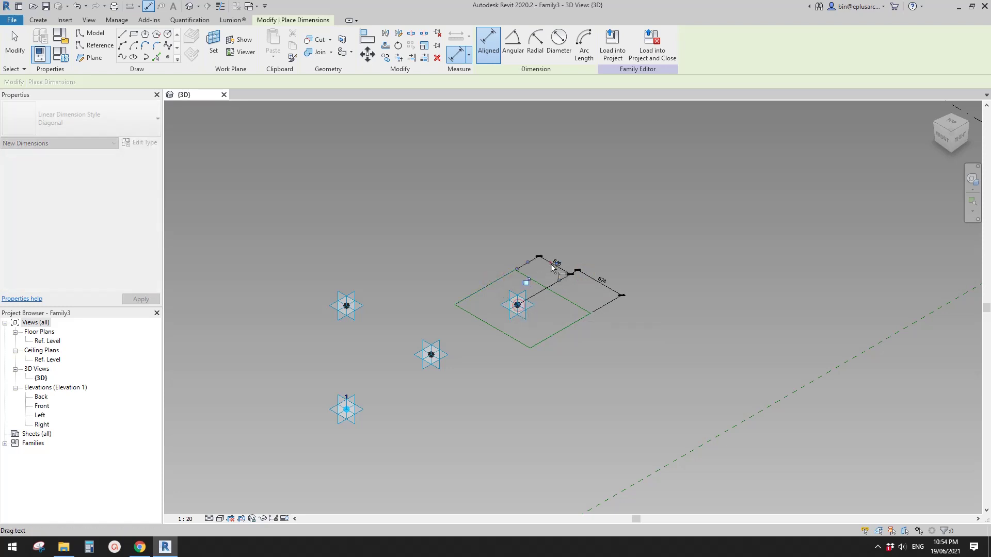
Add aligned dimensions from the third hosted point to the rectangle's two longer edges.
click(560, 296)
click(518, 305)
click(583, 344)
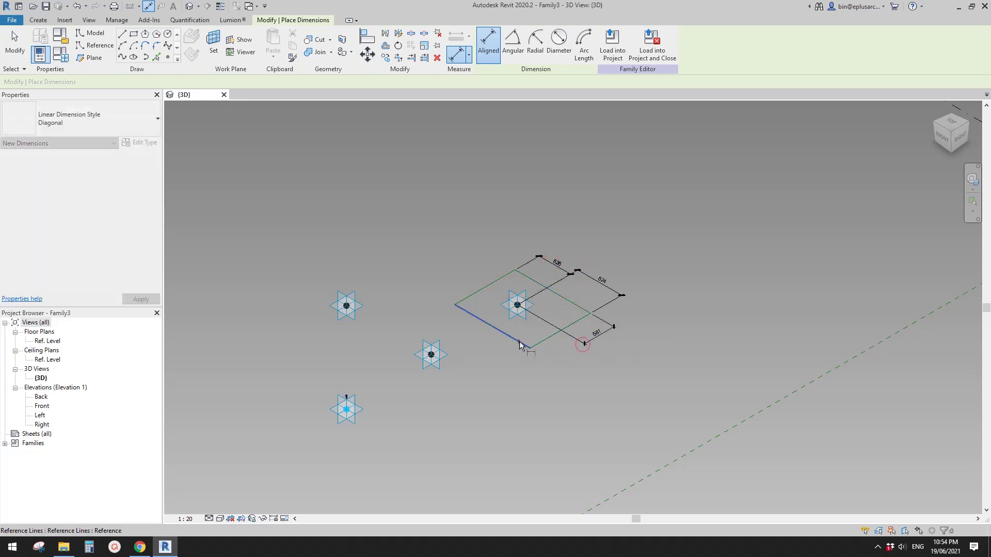
click(521, 342)
click(518, 305)
click(553, 352)
key(Escape)
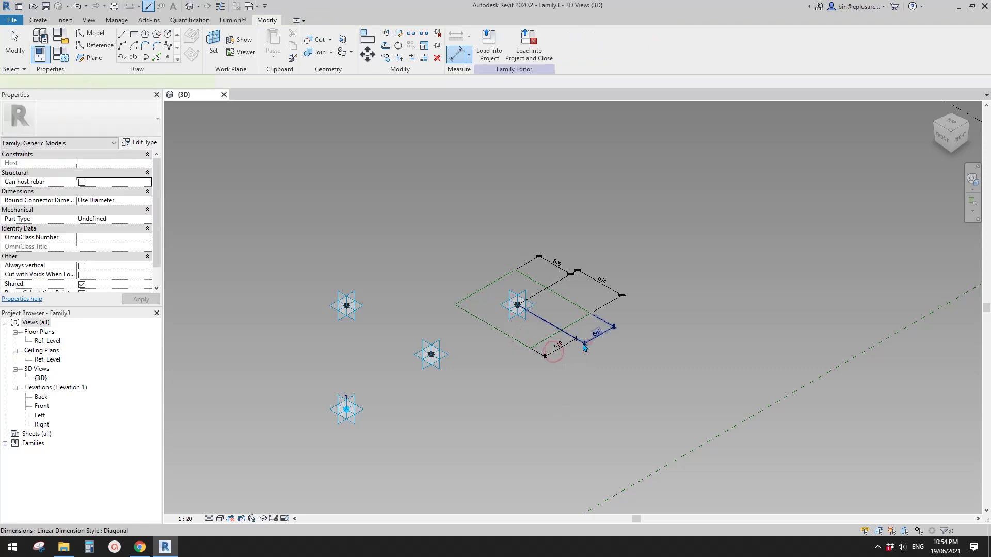
Label all four edge dimensions of the rectangle with one new length parameter named w1.
click(566, 343)
ctrl+click(596, 336)
ctrl+click(610, 289)
ctrl+click(552, 267)
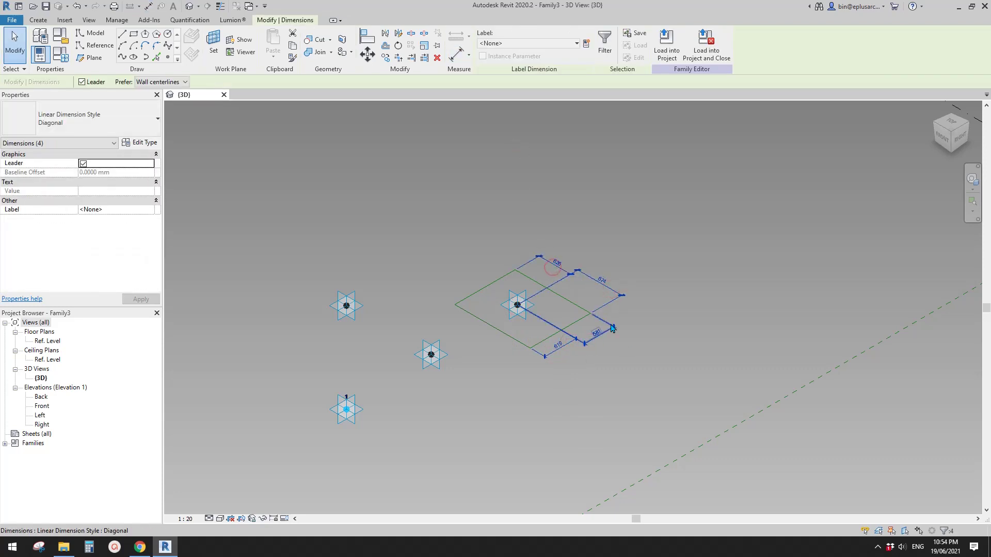
click(585, 45)
text(w1)
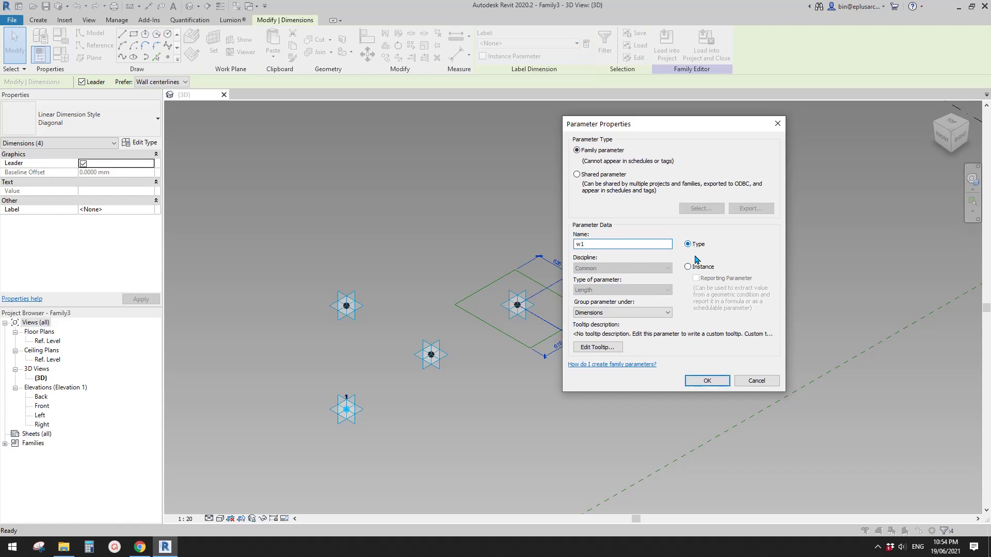
click(707, 381)
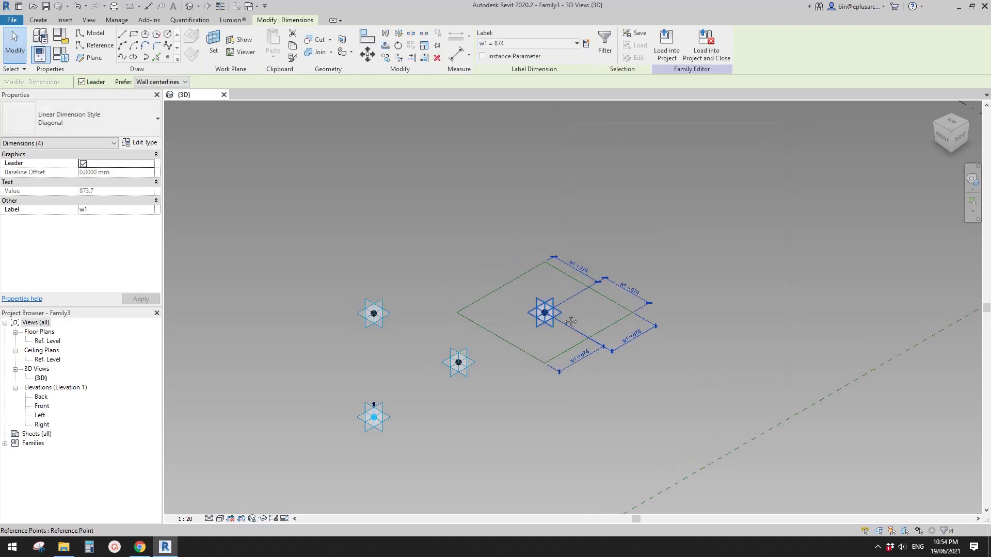
Create a solid extruded form from the closed reference-line rectangle.
click(505, 291)
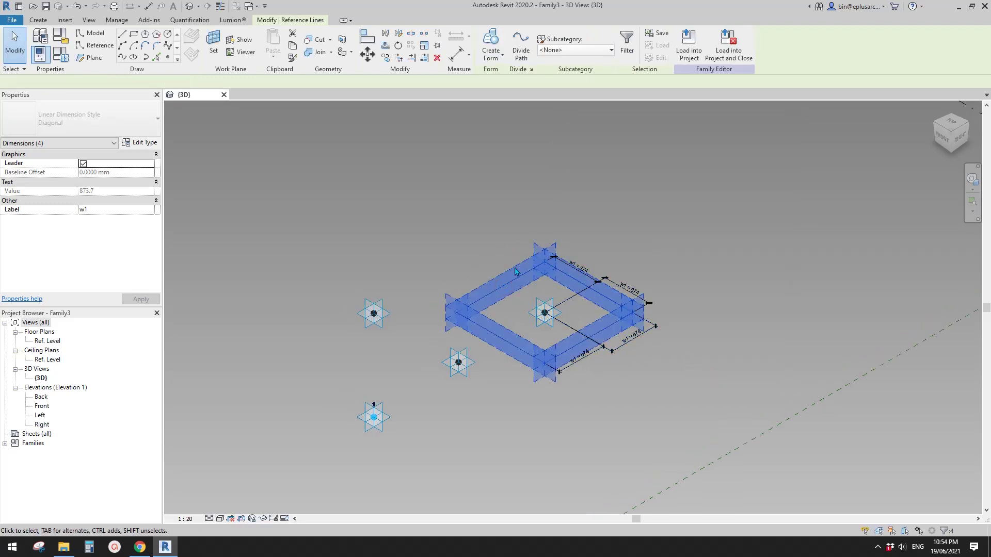
click(491, 40)
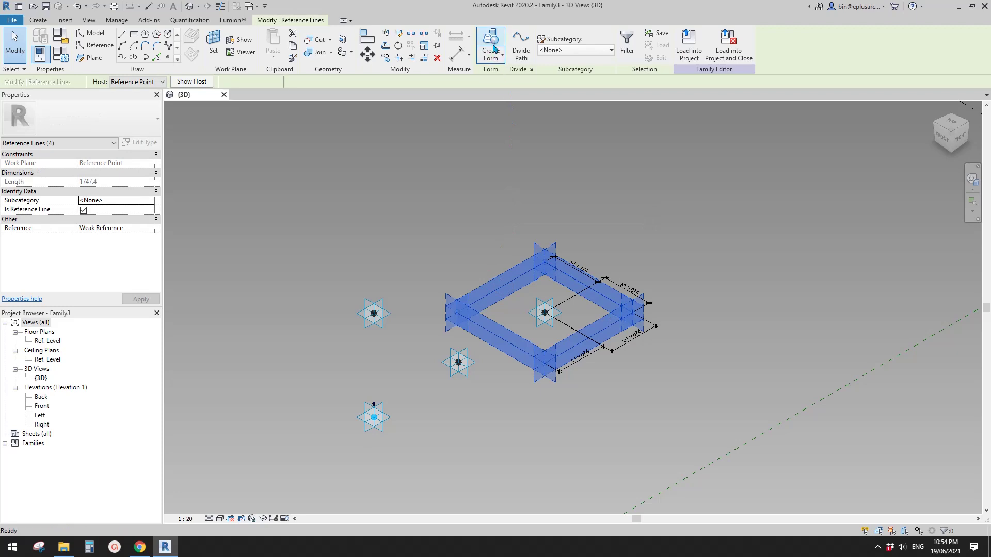
click(503, 388)
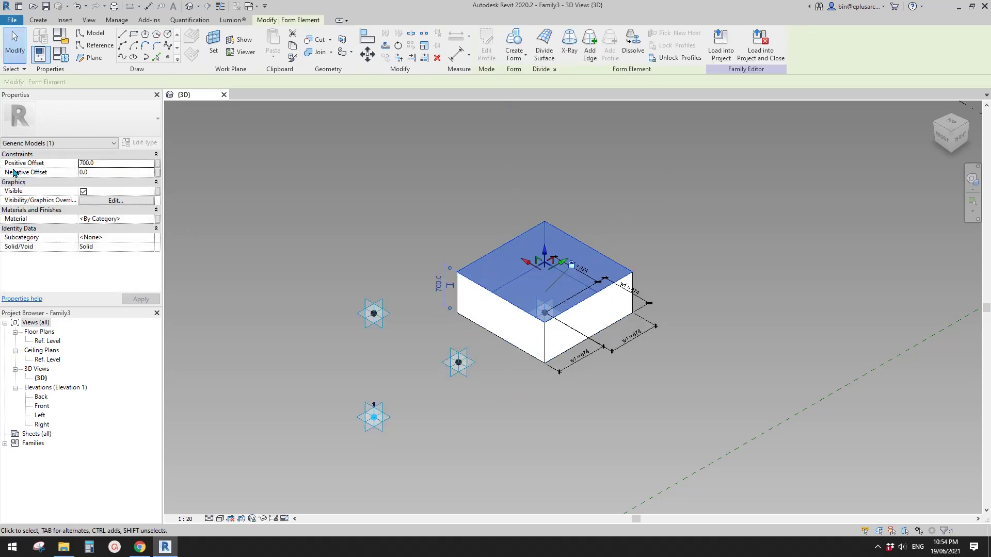
Link the extruded form's positive offset to a new type length parameter named w2.
click(159, 164)
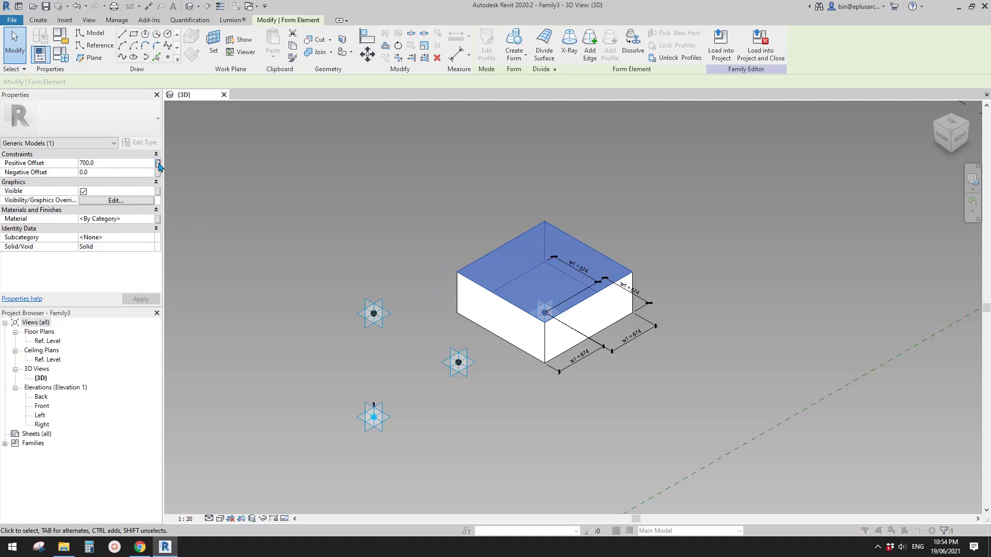
click(158, 163)
click(260, 336)
text(w2)
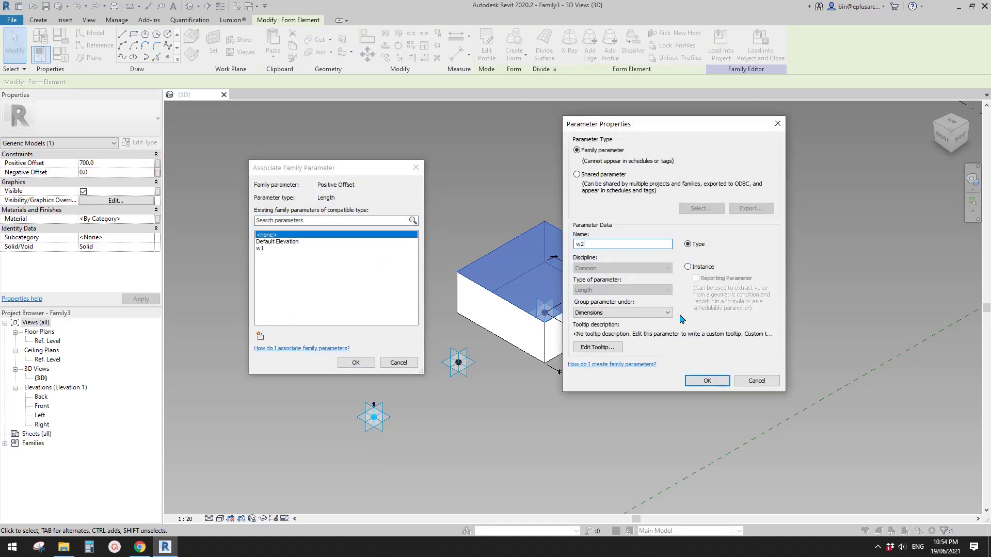
click(706, 381)
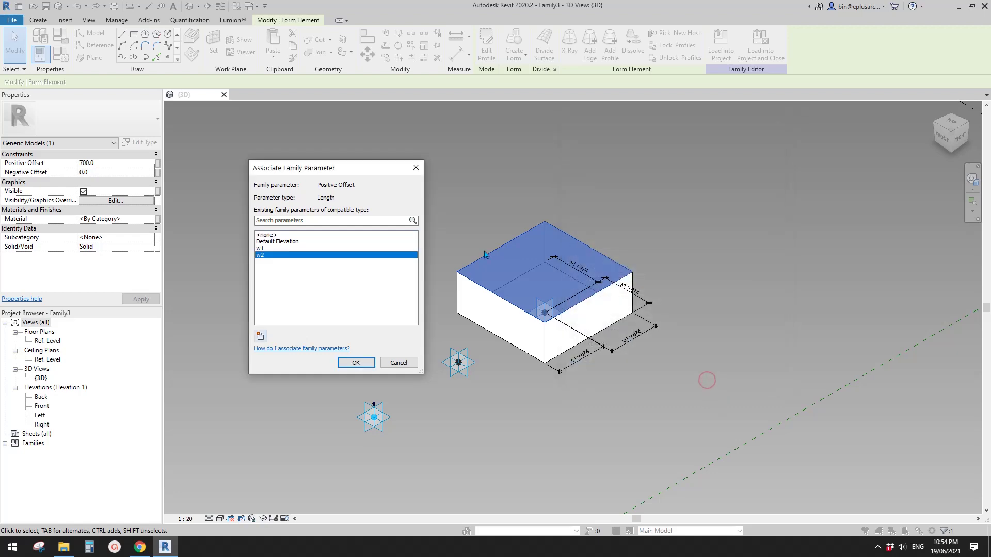
click(356, 362)
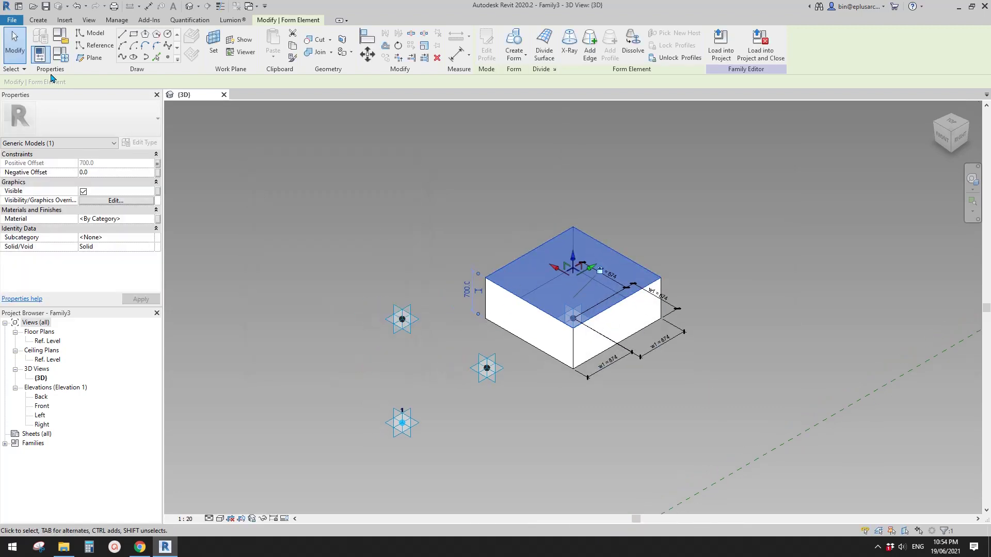
Give the w2 parameter the formula w1 * 2 in the family types and apply it.
click(62, 60)
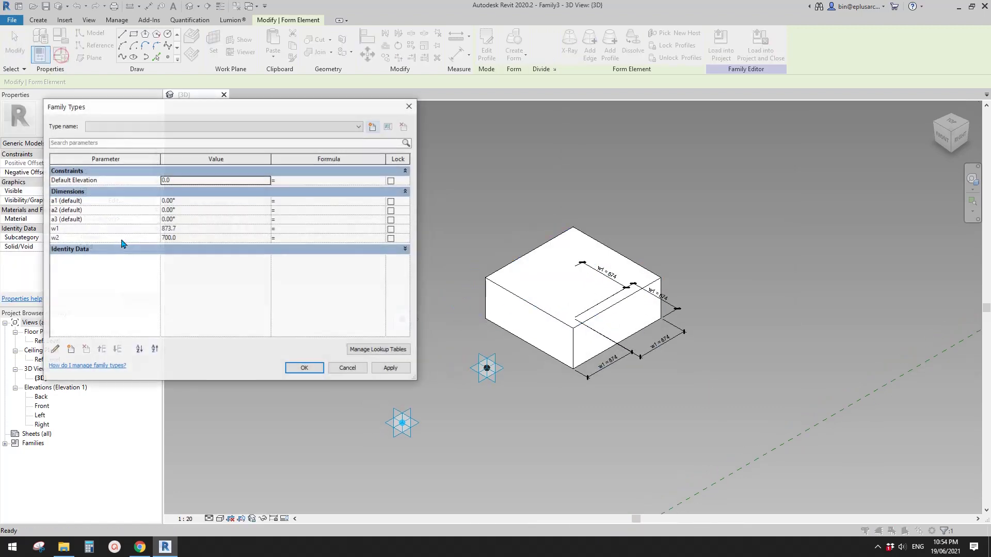
click(291, 238)
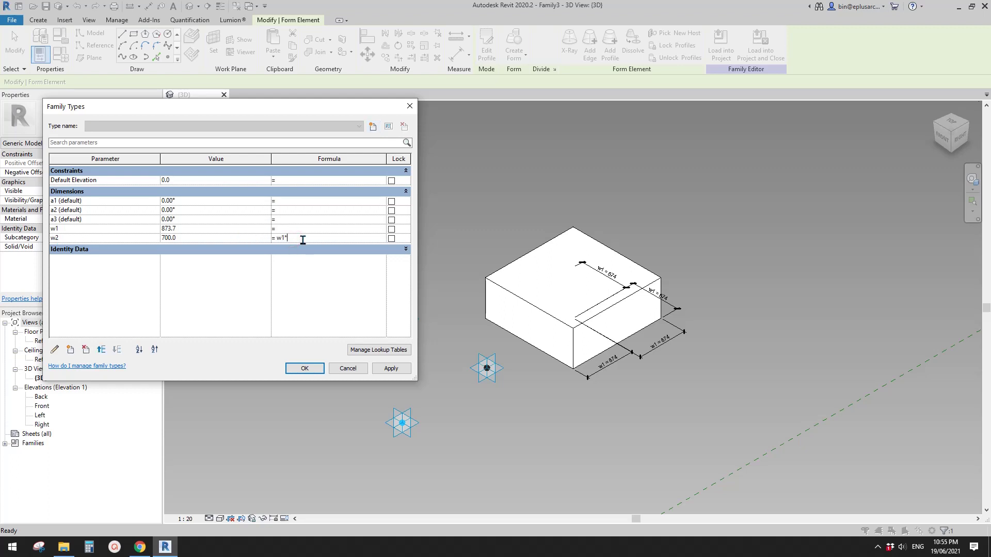
click(393, 368)
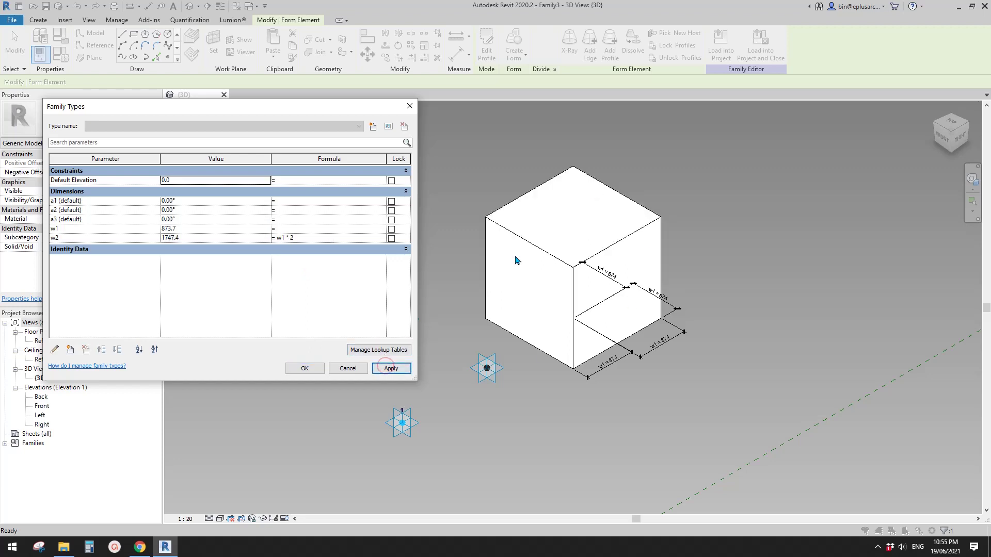
Set the w1 parameter to 300 and apply the new cube size.
click(190, 229)
text(3)
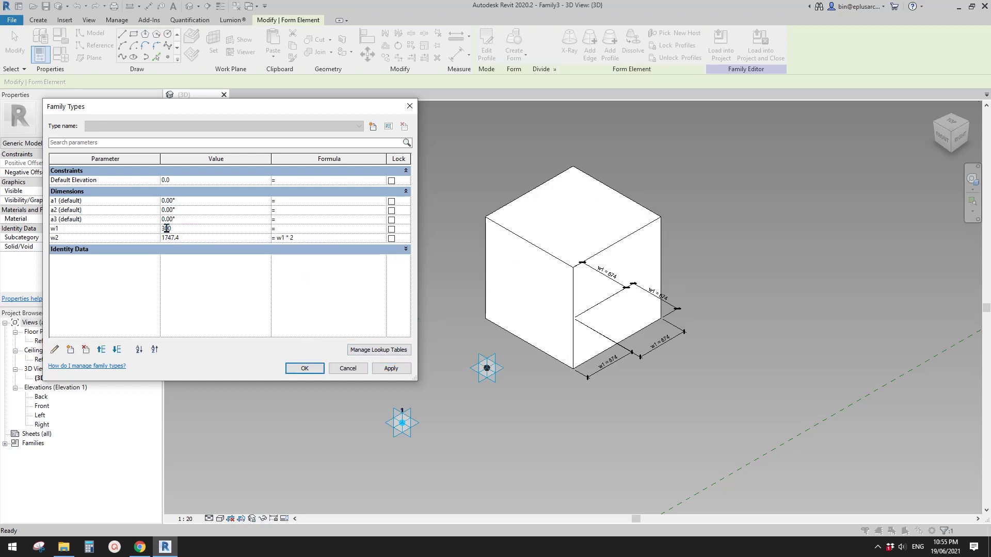
text(00)
click(390, 369)
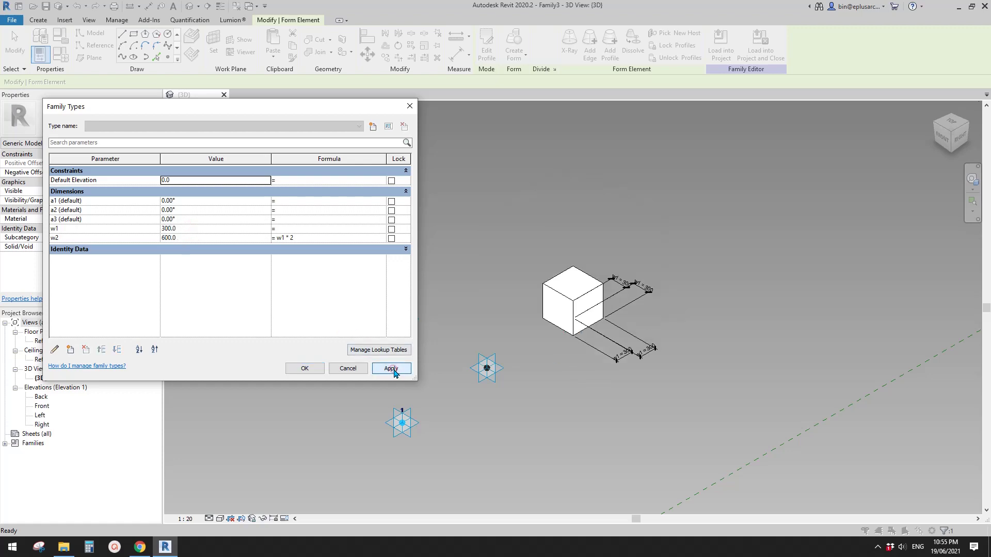
click(304, 368)
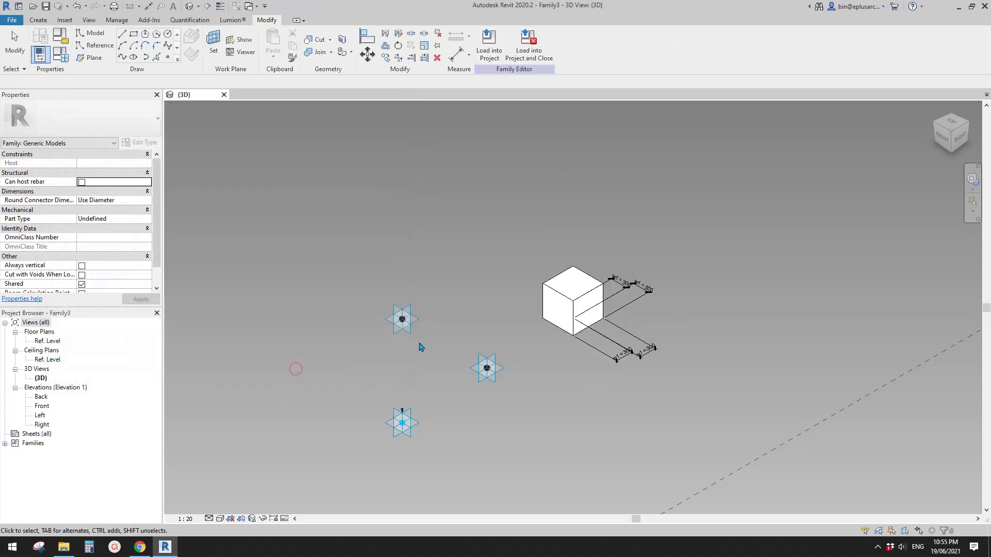
click(140, 547)
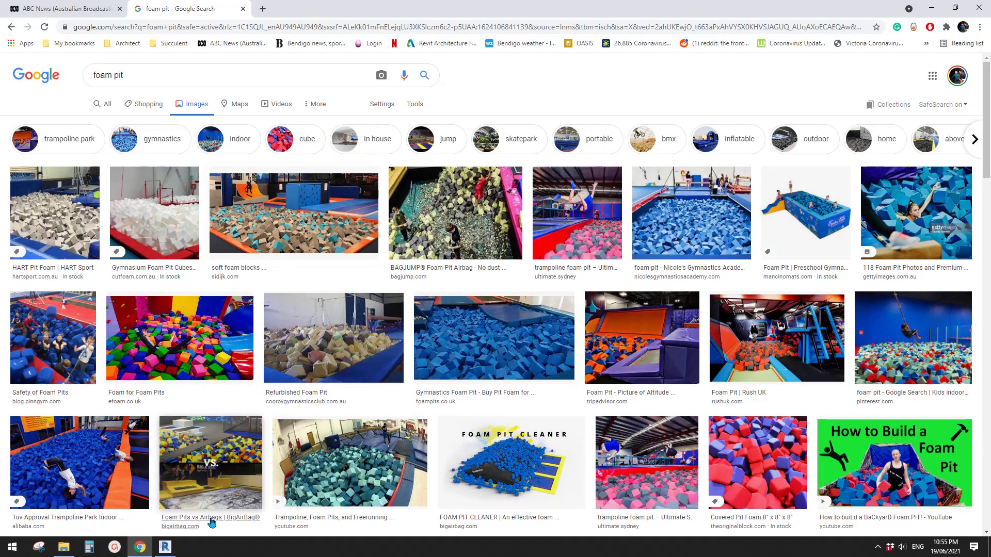
click(165, 547)
middle_drag(496, 370, 654, 326)
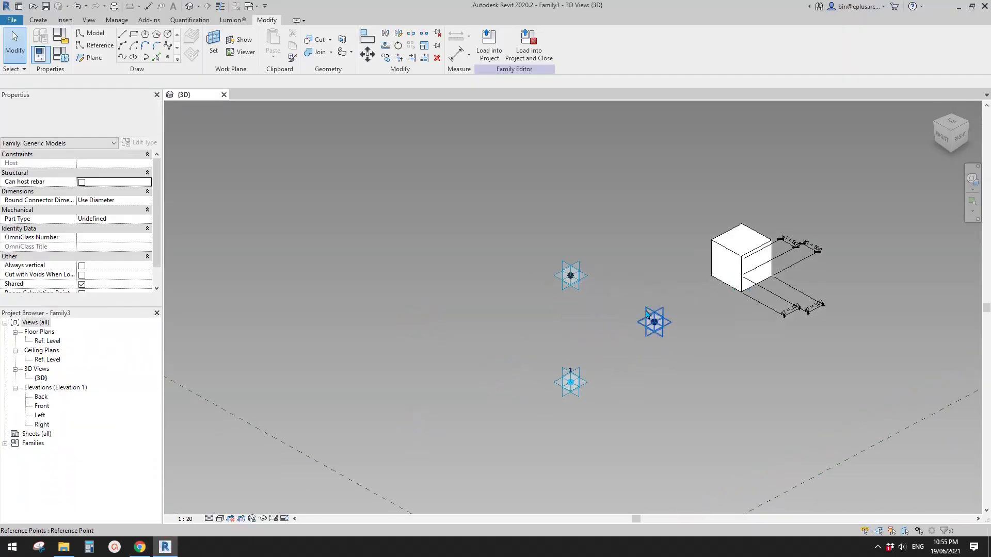
Set the rotation angles a1, a2 and a3 to 45° each in the family types, applying them one at a time.
click(57, 54)
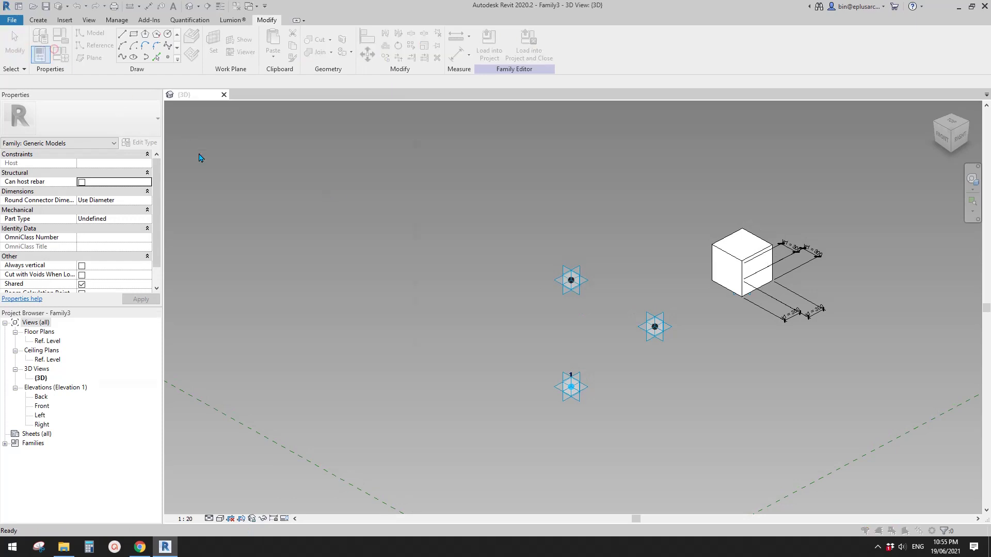
click(198, 202)
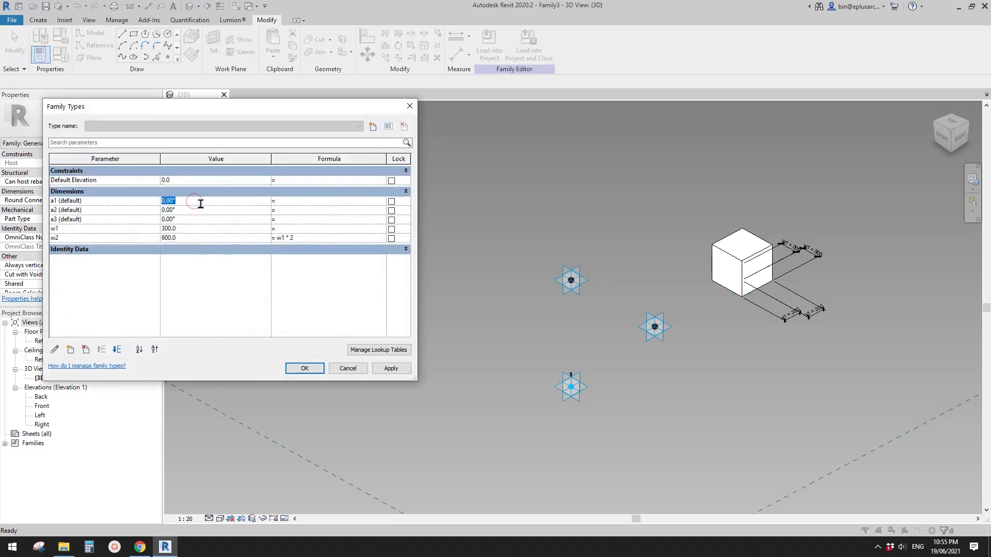
click(391, 368)
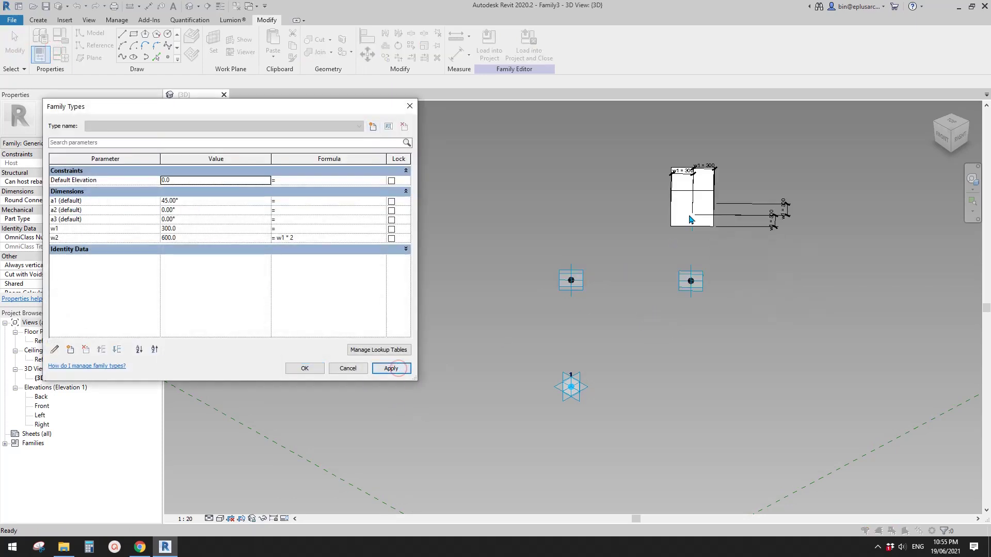
click(199, 211)
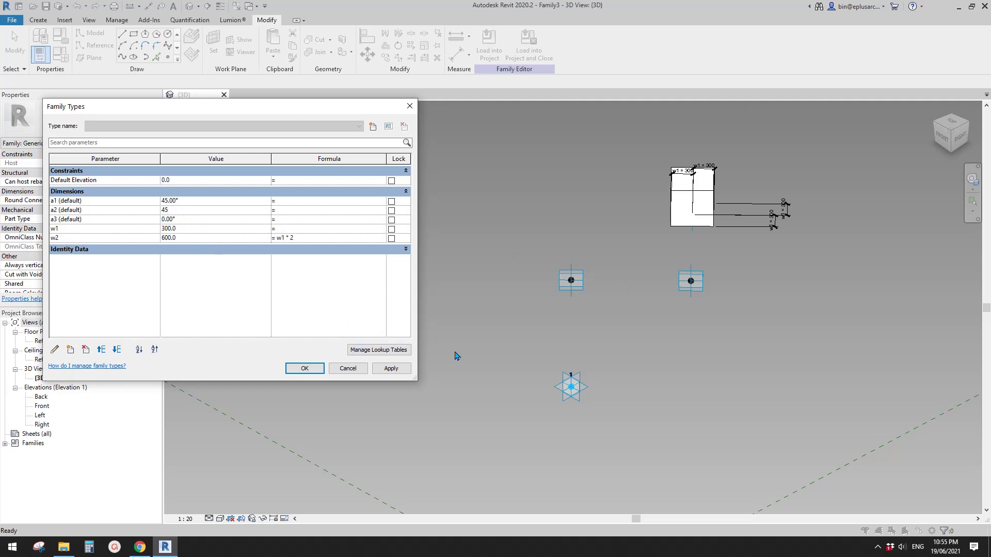
click(390, 367)
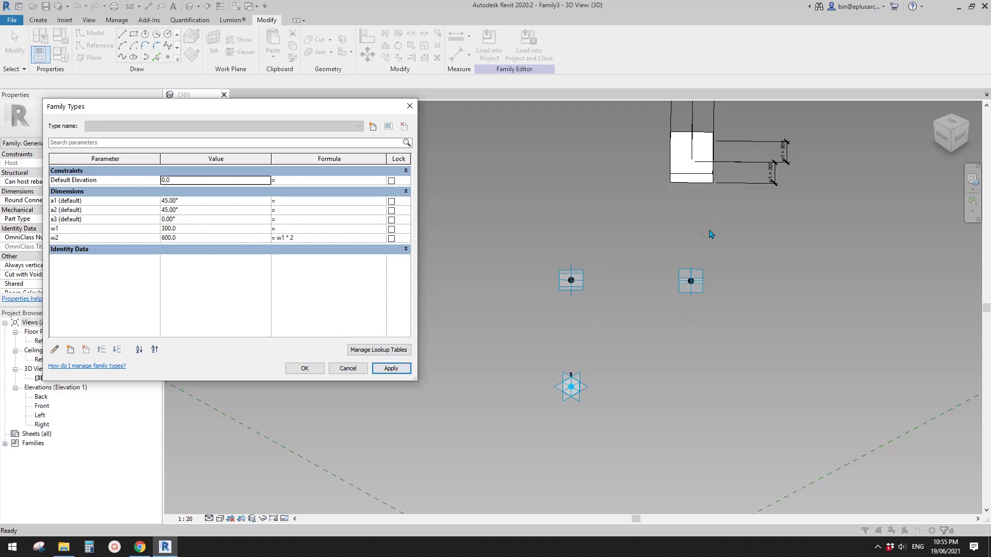
click(183, 220)
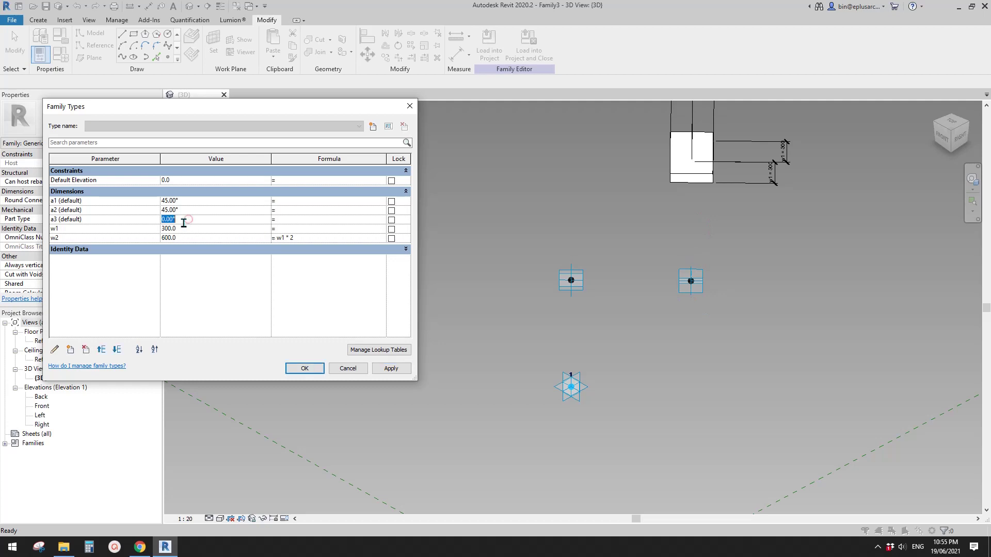
click(391, 368)
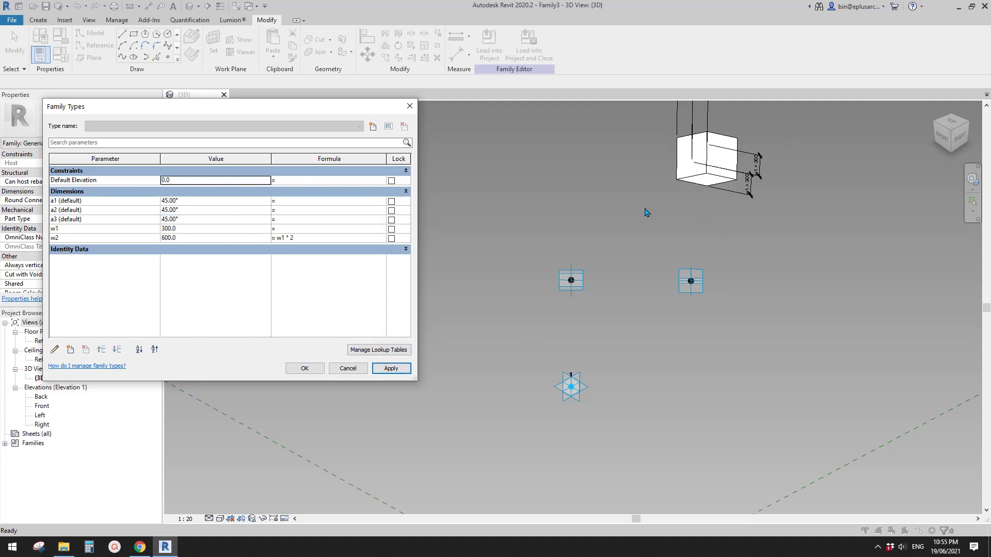
click(305, 368)
Set the offset of all three hosted reference points to 0 so they coincide with the adaptive point.
shift+middle_drag(310, 369, 638, 256)
scroll(498, 236, up, 2)
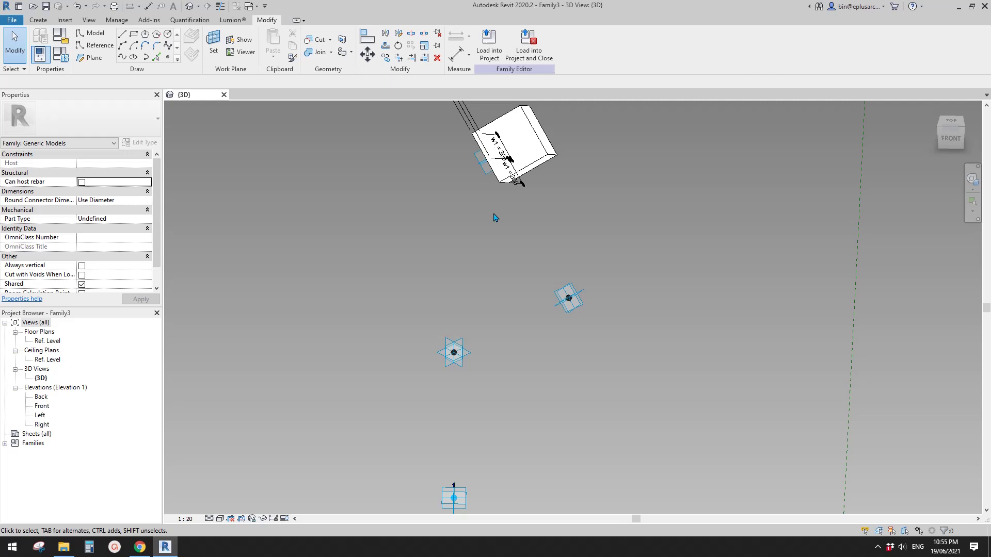
click(483, 166)
ctrl+click(567, 297)
ctrl+click(457, 353)
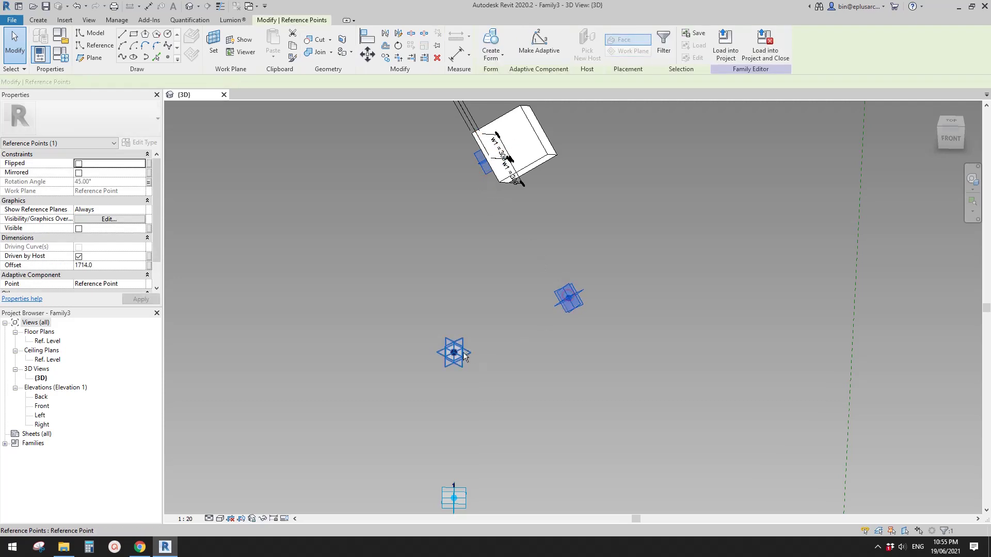
middle_drag(533, 368, 566, 330)
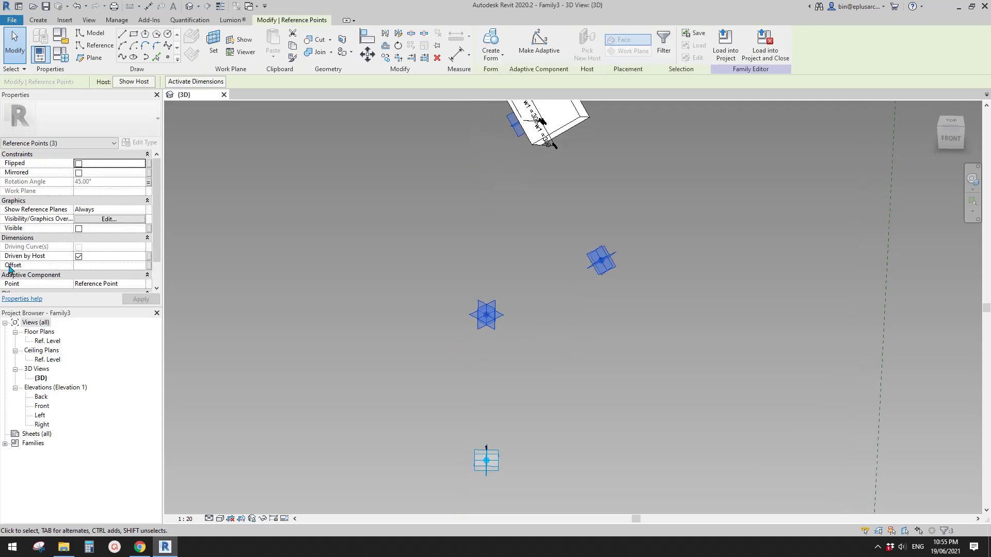
click(90, 266)
text(0)
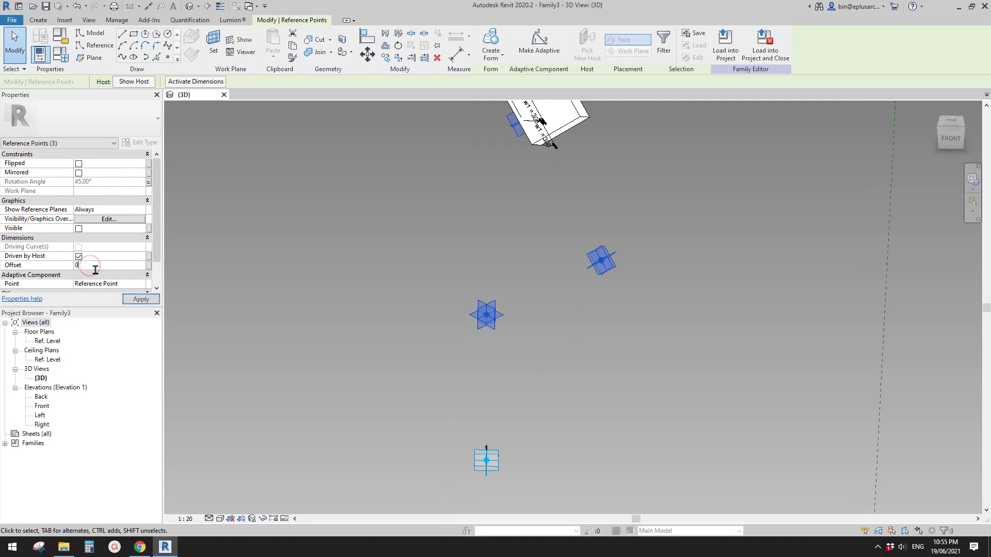
key(Return)
click(538, 308)
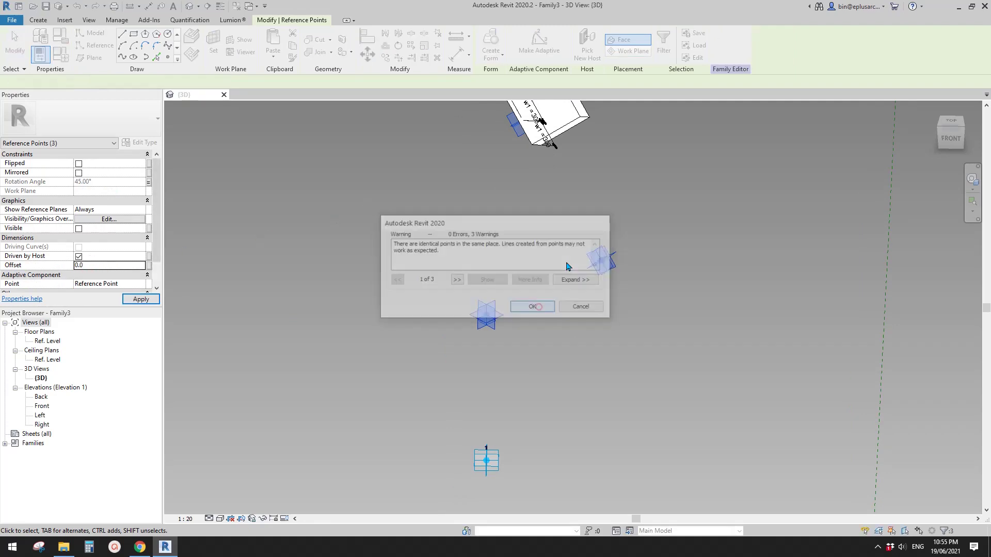
Examine the rotated cube and its stacked reference points from several sides.
middle_drag(503, 430, 559, 240)
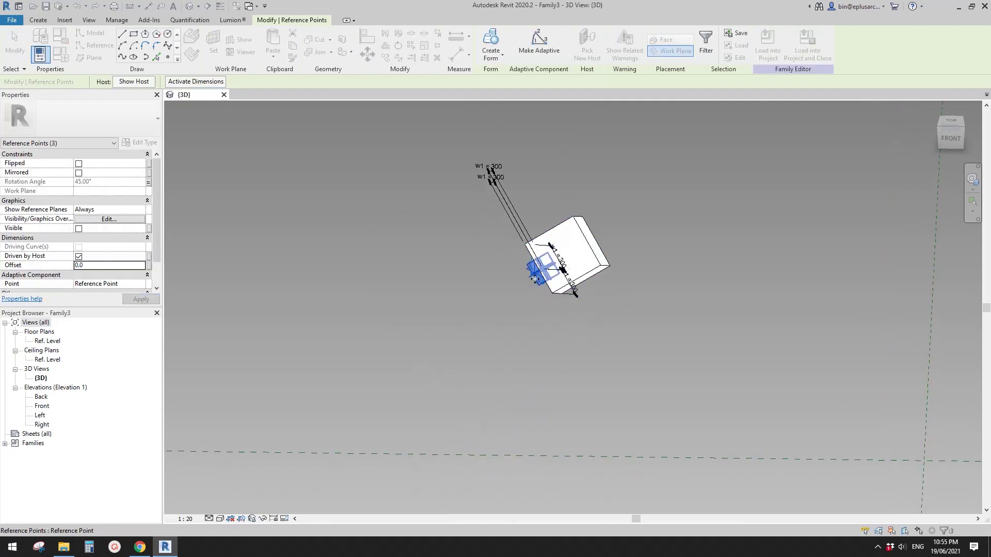
scroll(541, 274, down, 1)
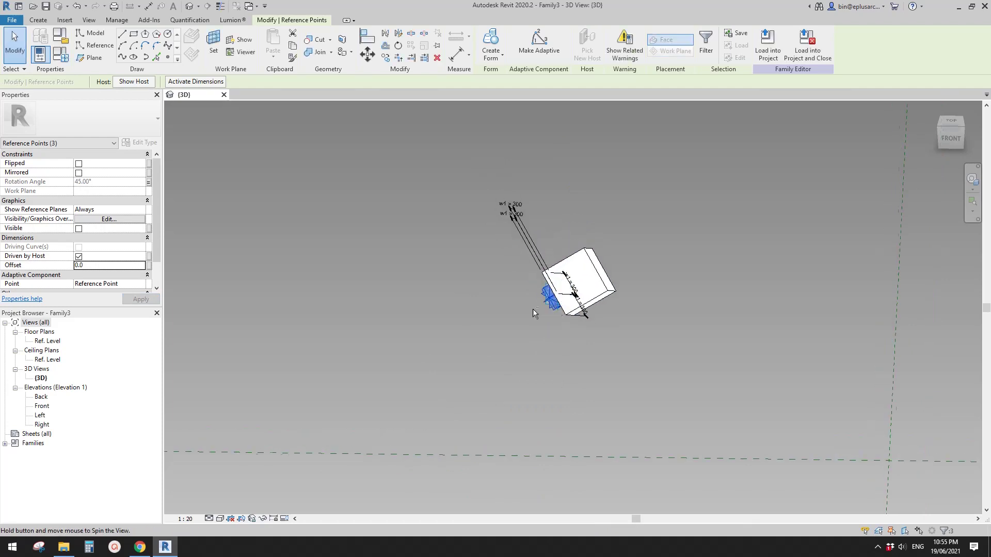
shift+middle_drag(533, 312, 568, 321)
scroll(557, 307, up, 3)
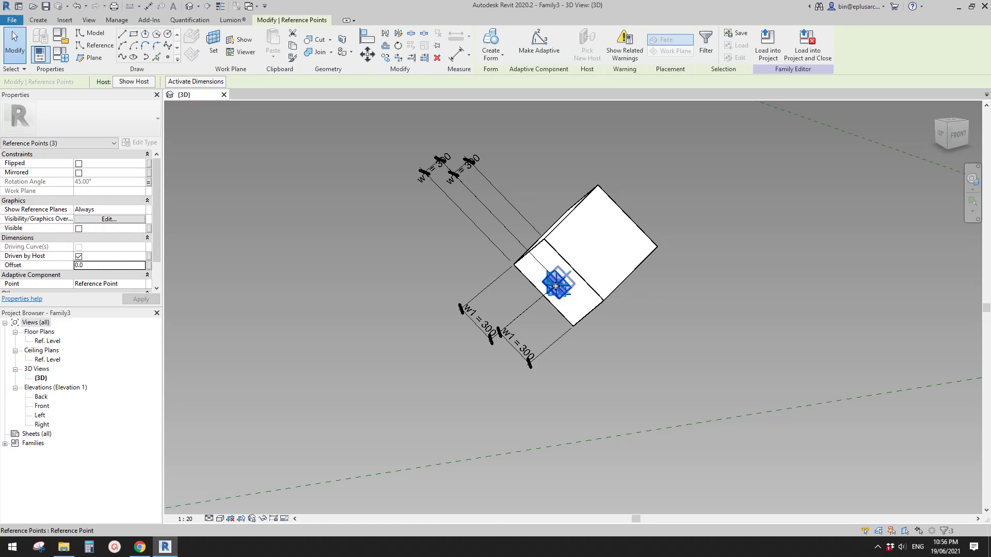
scroll(558, 286, down, 2)
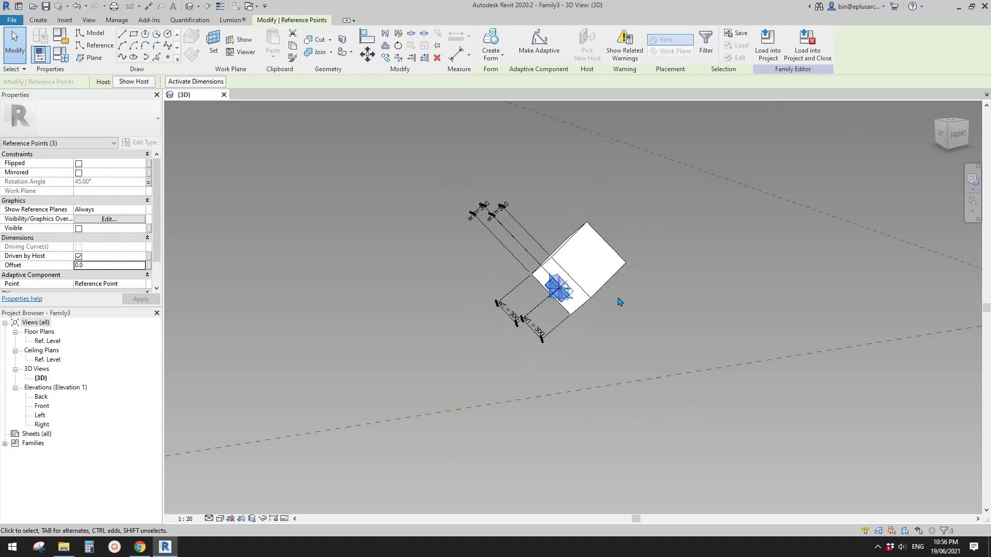
shift+middle_drag(618, 302, 444, 333)
key(Escape)
scroll(571, 304, down, 2)
shift+middle_drag(573, 303, 664, 321)
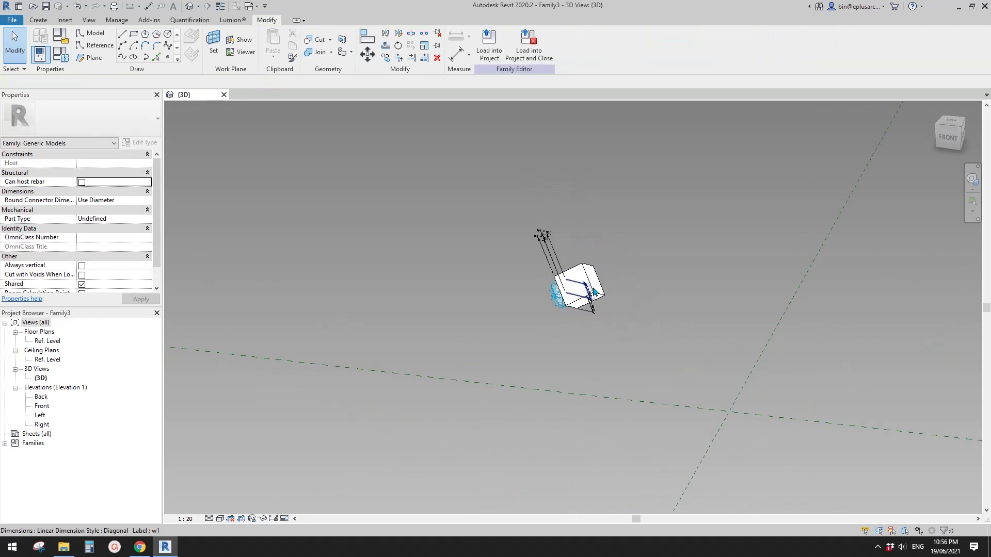
shift+middle_drag(582, 297, 571, 297)
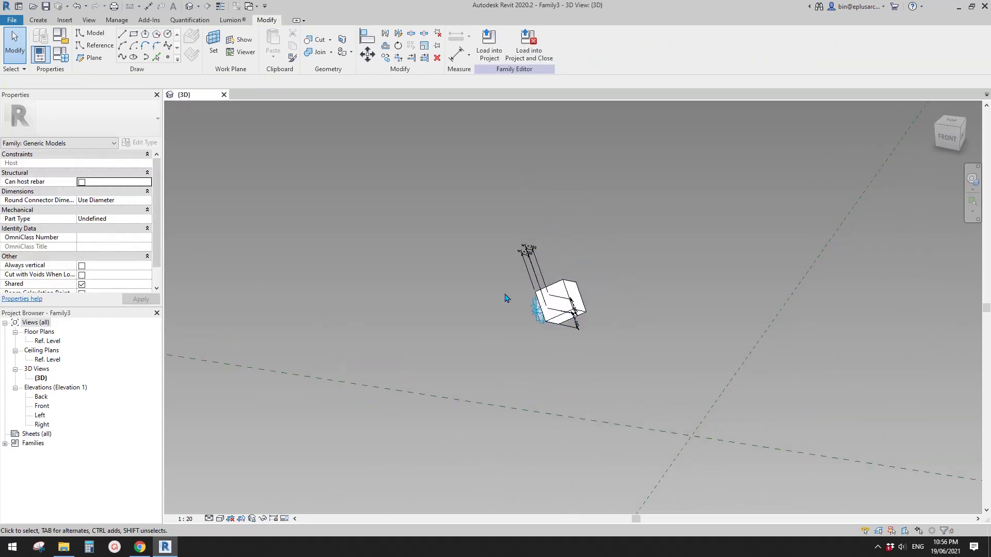
Associate the cube's material property with a new instance family parameter named "material".
scroll(516, 300, up, 3)
click(527, 281)
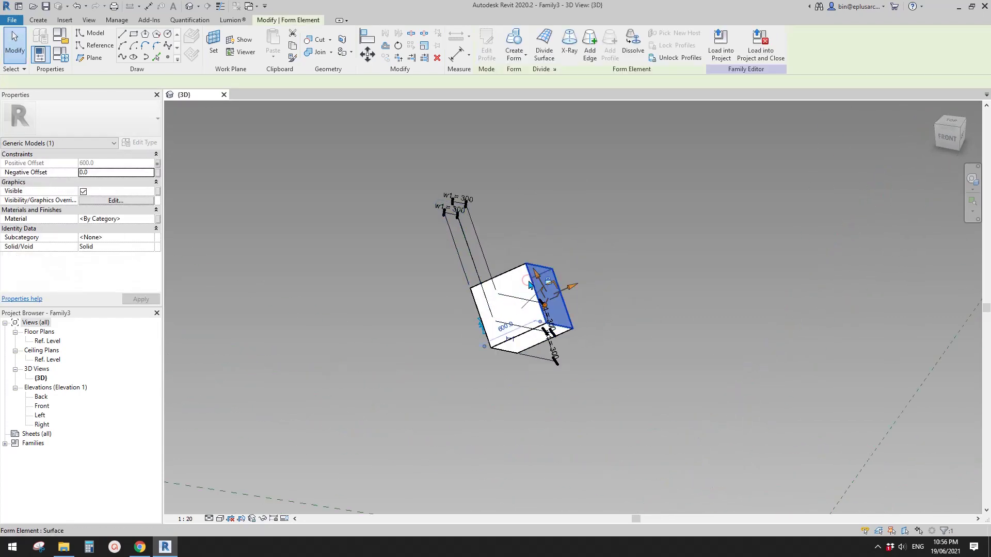
key(Escape)
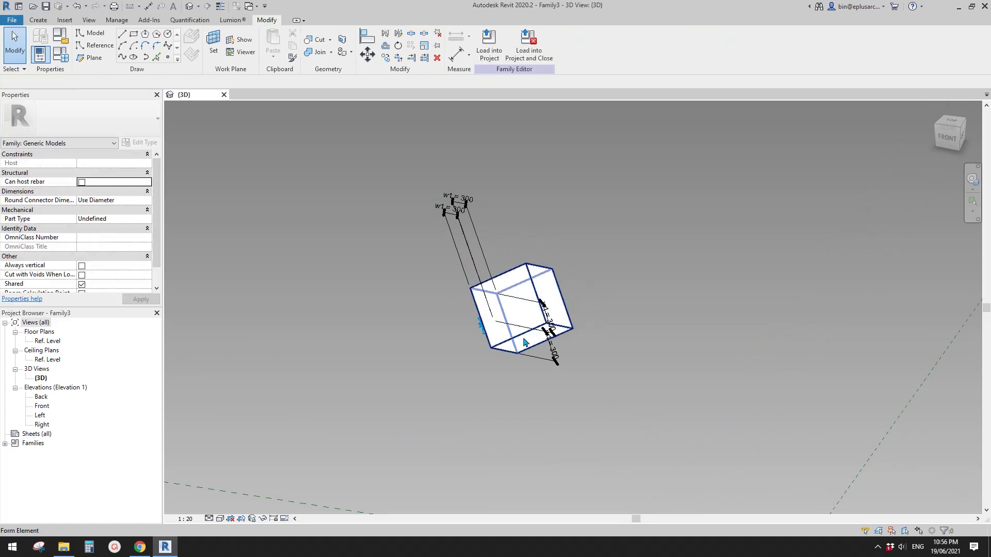
click(524, 342)
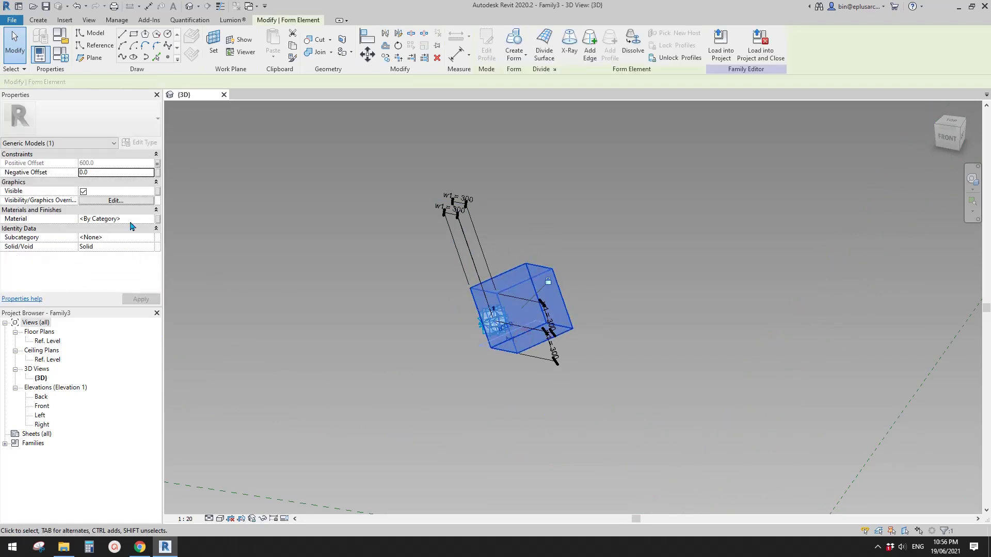
click(158, 219)
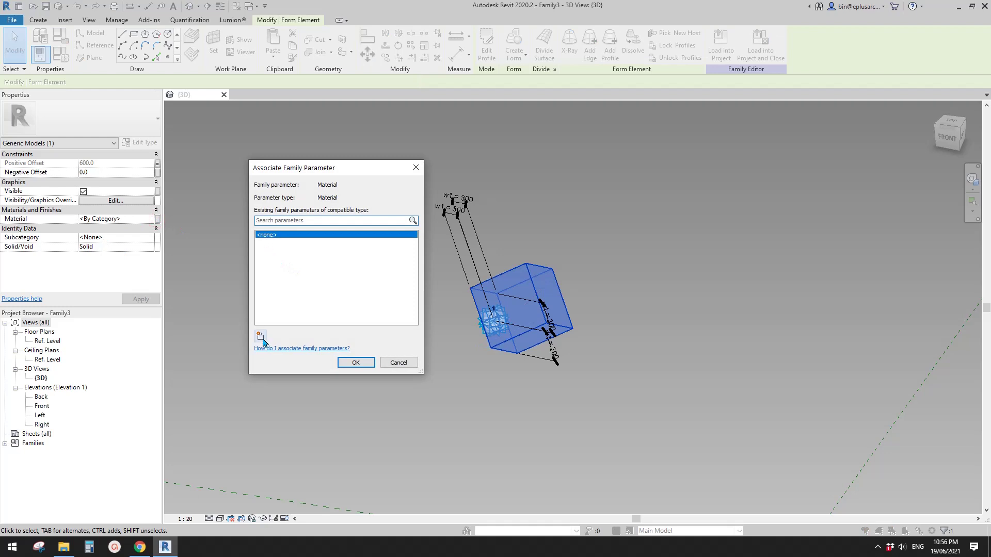
click(261, 336)
text(m)
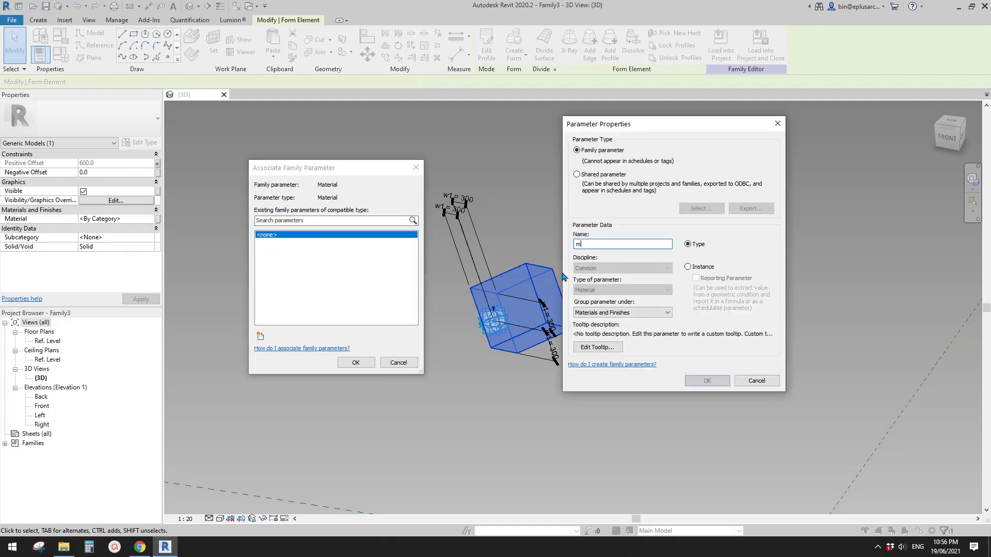
text(aterial)
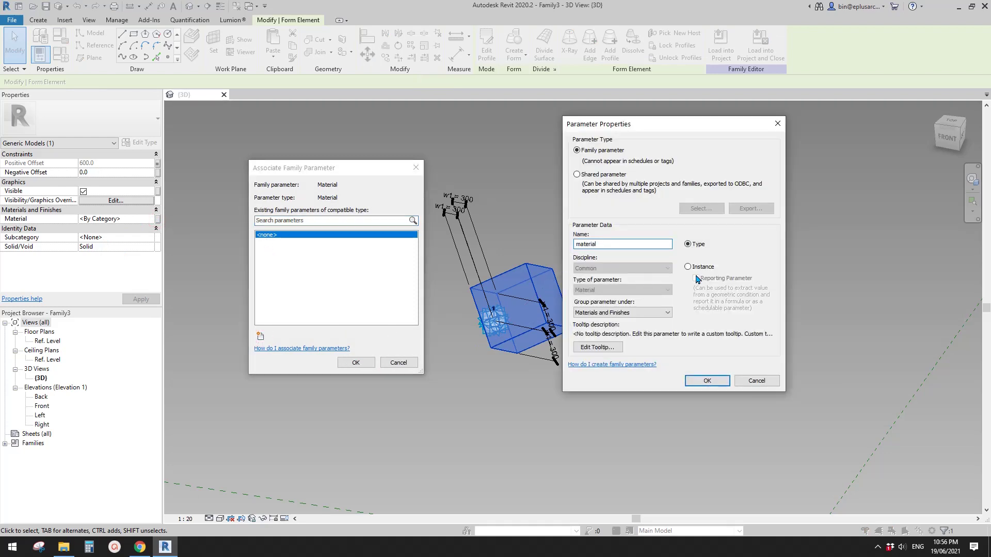
click(694, 269)
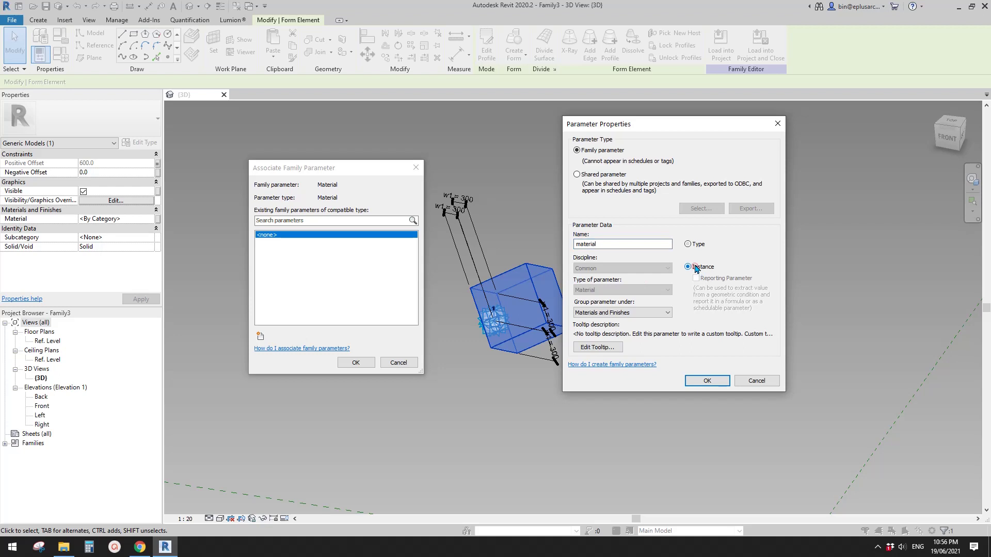
click(707, 380)
click(355, 362)
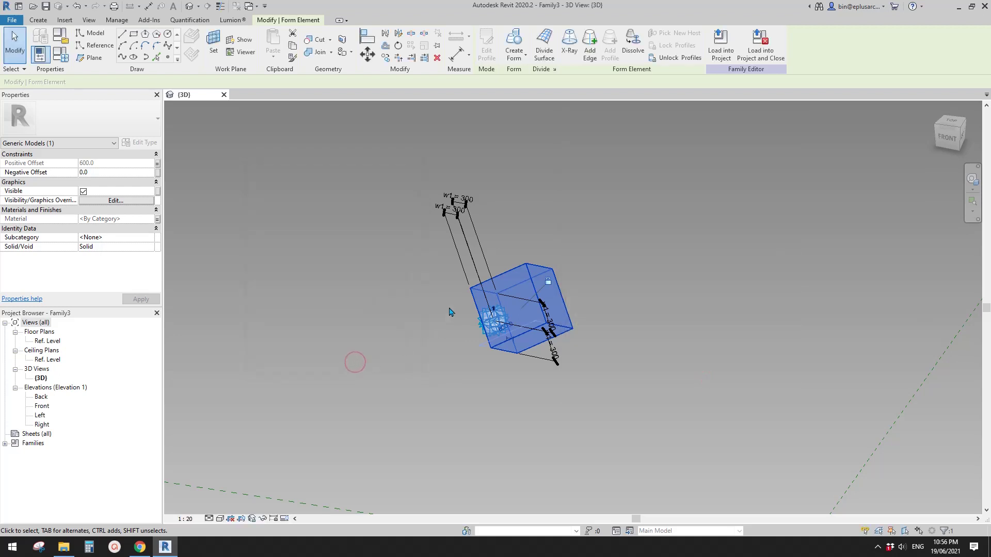
scroll(448, 311, down, 3)
click(442, 311)
Create a new project from the Architectural Template.
scroll(479, 320, up, 1)
middle_drag(444, 324, 384, 276)
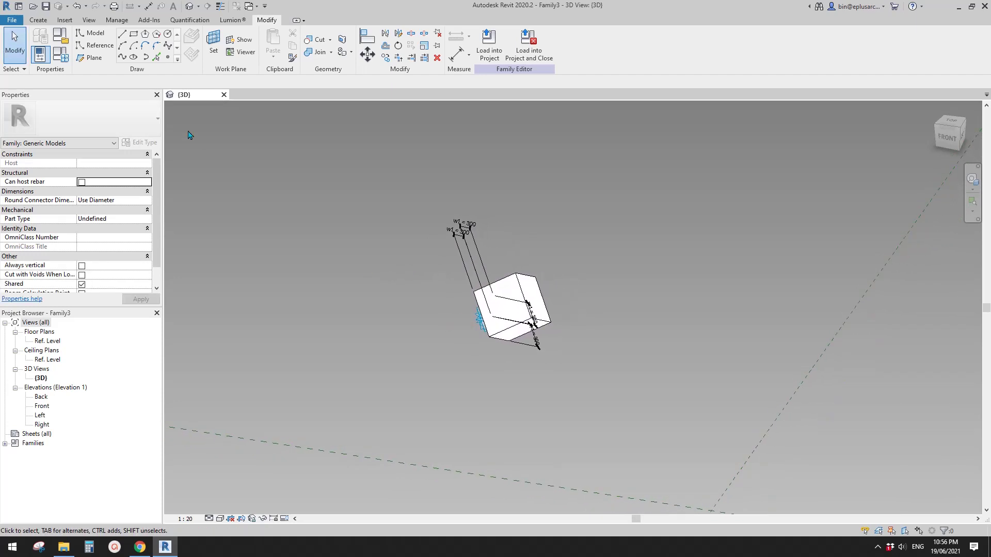
click(18, 22)
mouse_move(67, 66)
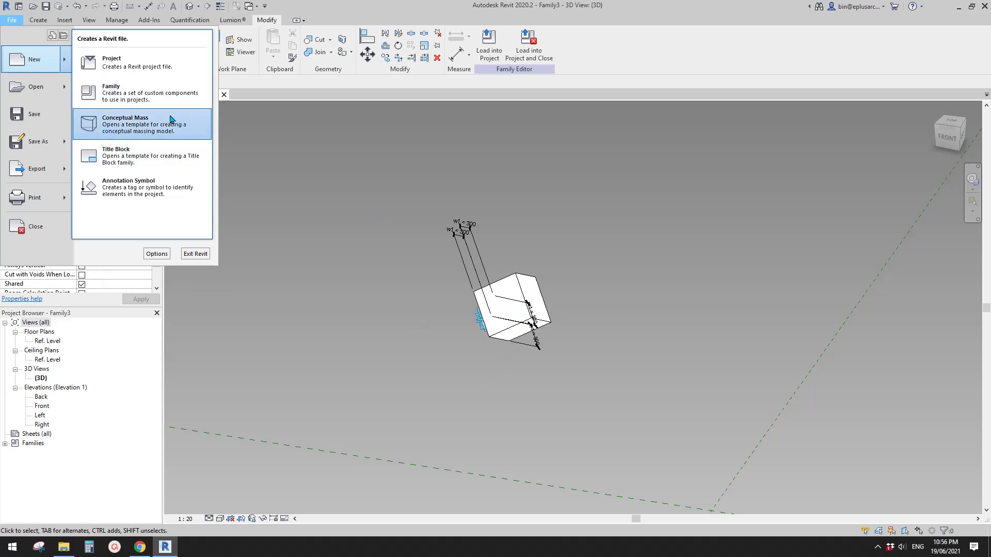
click(133, 66)
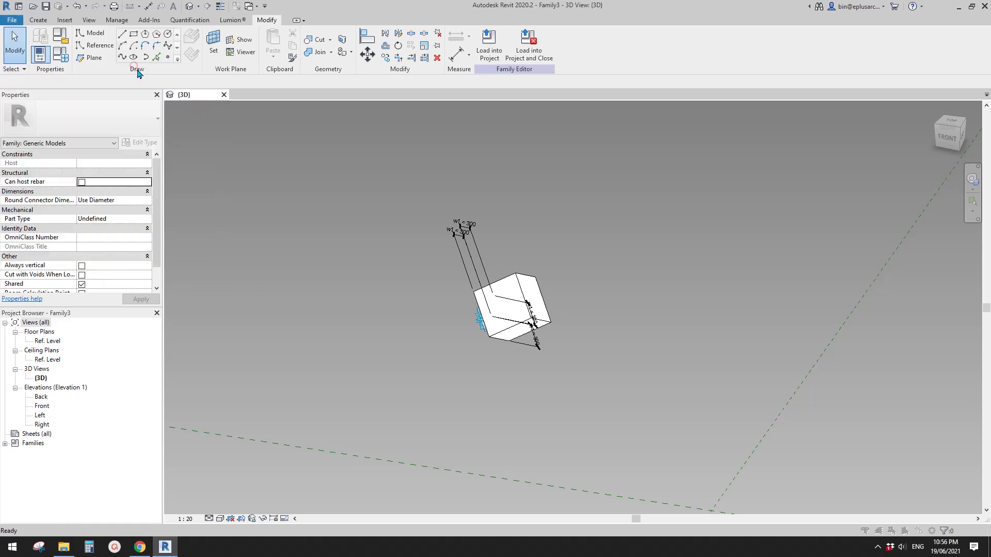
click(392, 211)
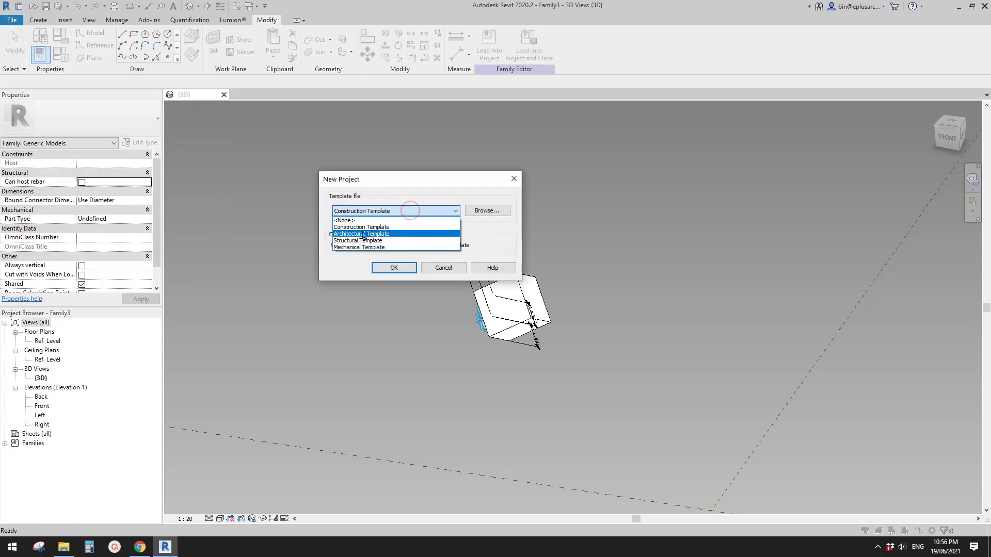
click(362, 230)
click(394, 267)
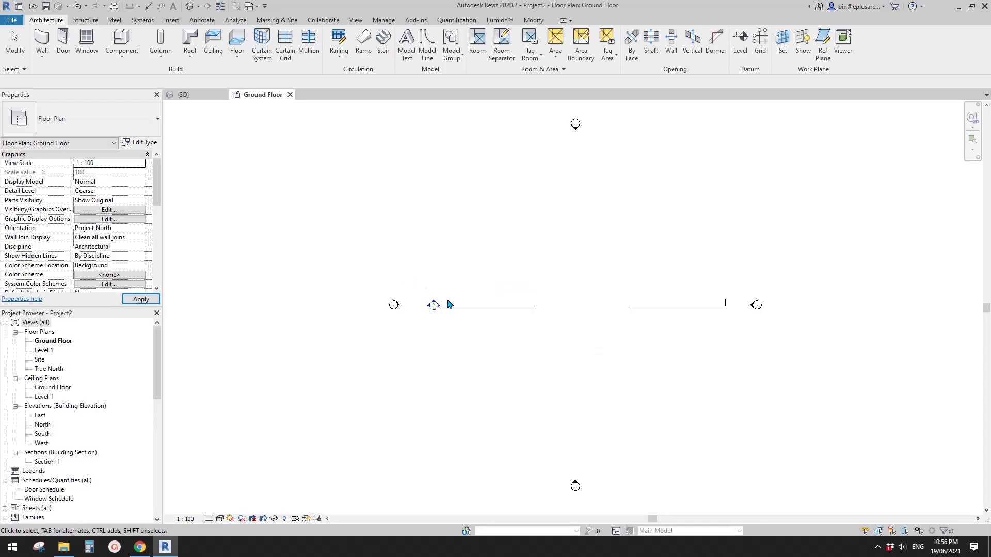
middle_drag(513, 313, 462, 330)
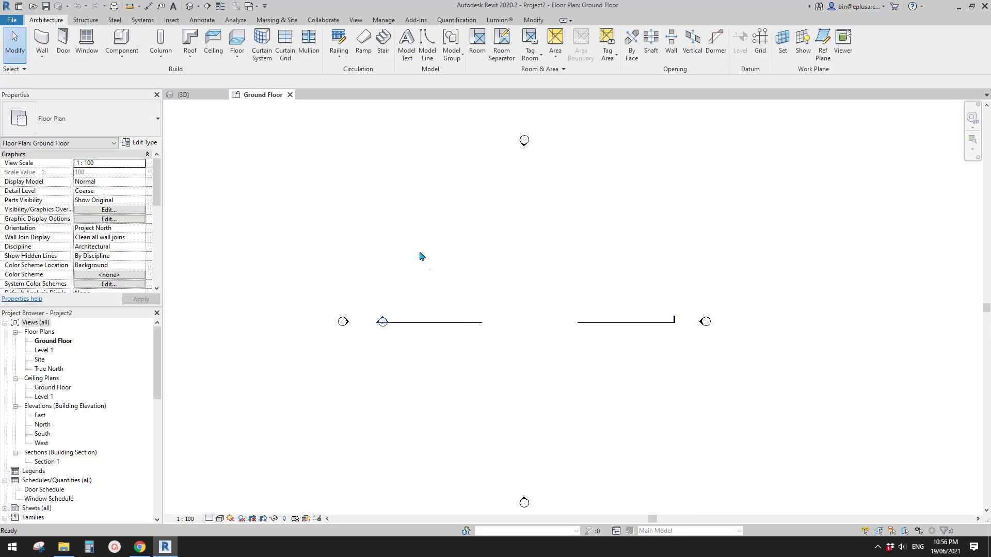
Configure new walls with a base offset of -1000 and the top constraint up to level Ground Floor.
scroll(419, 256, up, 1)
key(w)
key(a)
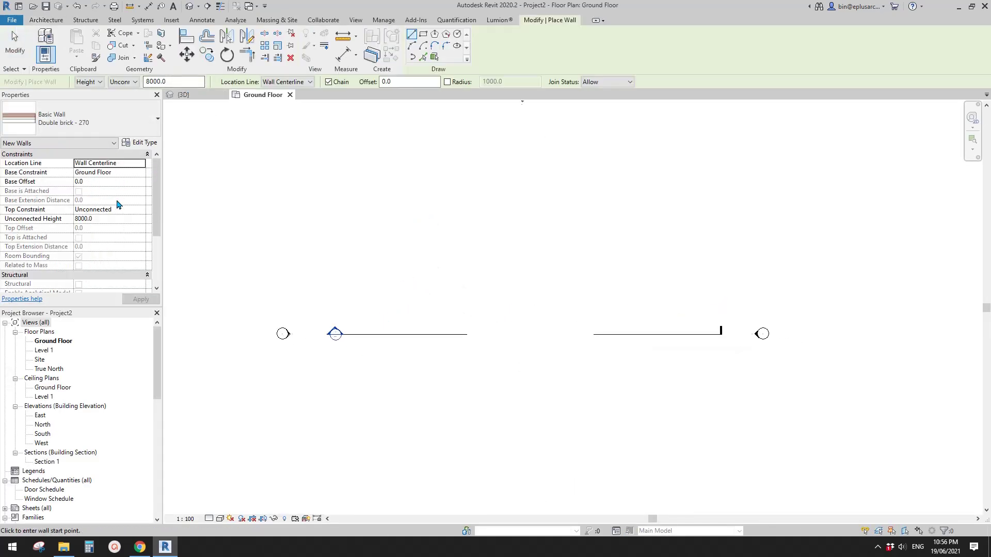
click(113, 219)
click(98, 182)
text(-1000)
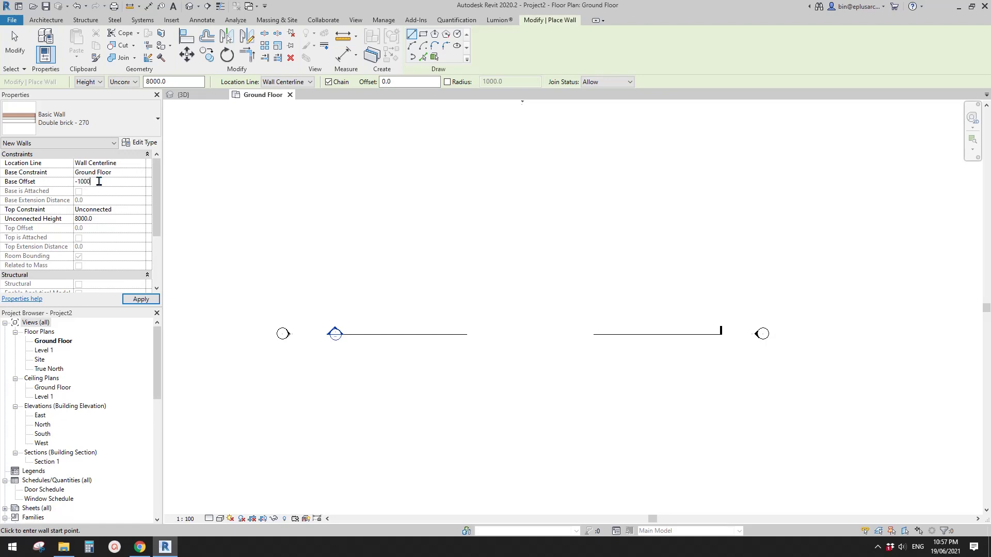
click(109, 209)
click(109, 210)
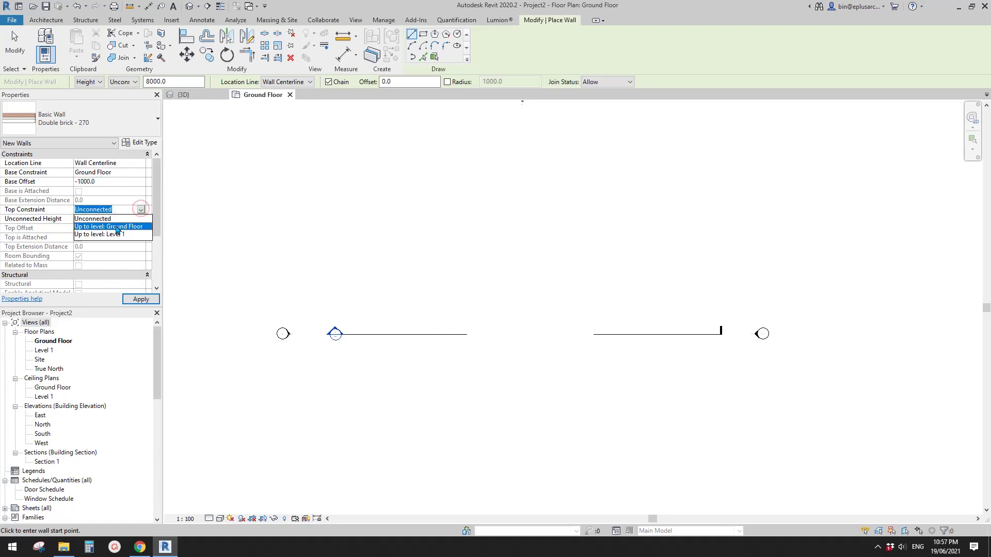
click(117, 225)
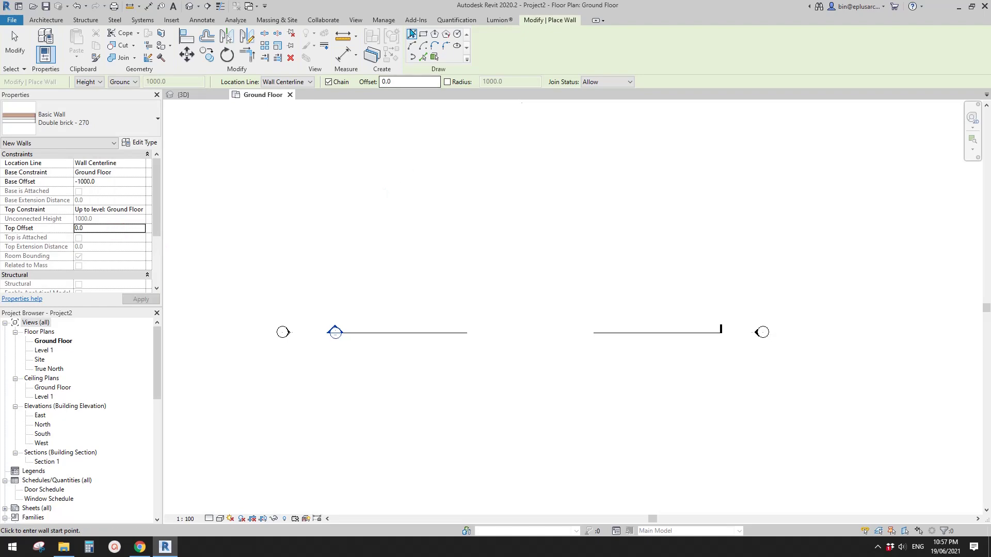
Draw a rectangle of Double brick - 270 walls, about 4500 by 2630 mm inside, above the section line in the plan.
click(423, 34)
click(493, 237)
click(545, 265)
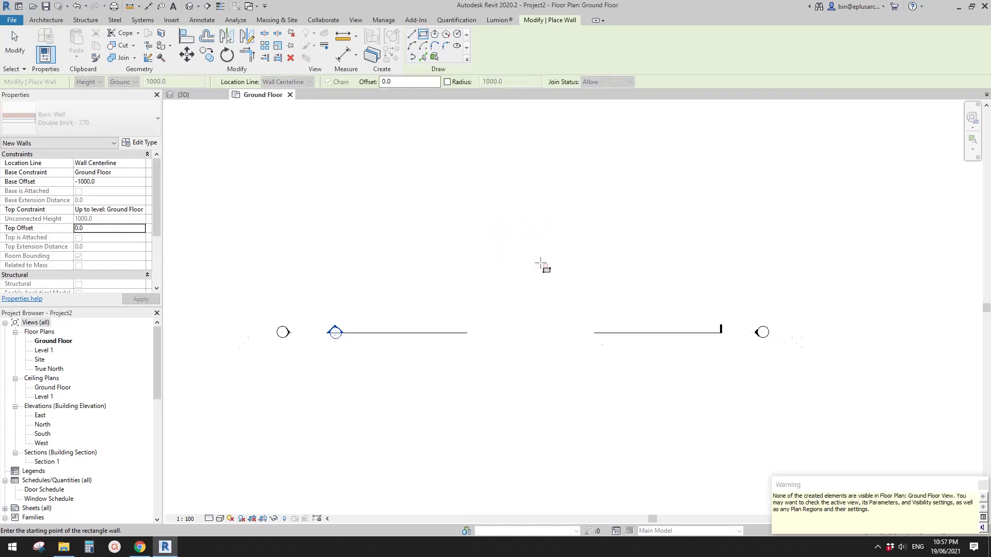
scroll(535, 257, up, 2)
key(Escape)
key(Escape)
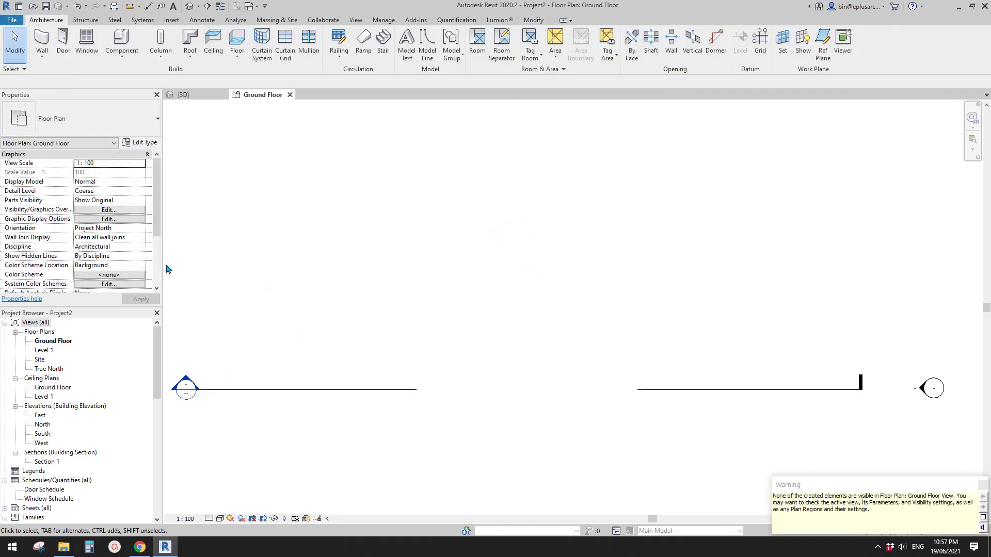
Set both the bottom and the view depth of the Ground Floor plan's view range to Unlimited.
scroll(154, 252, down, 3)
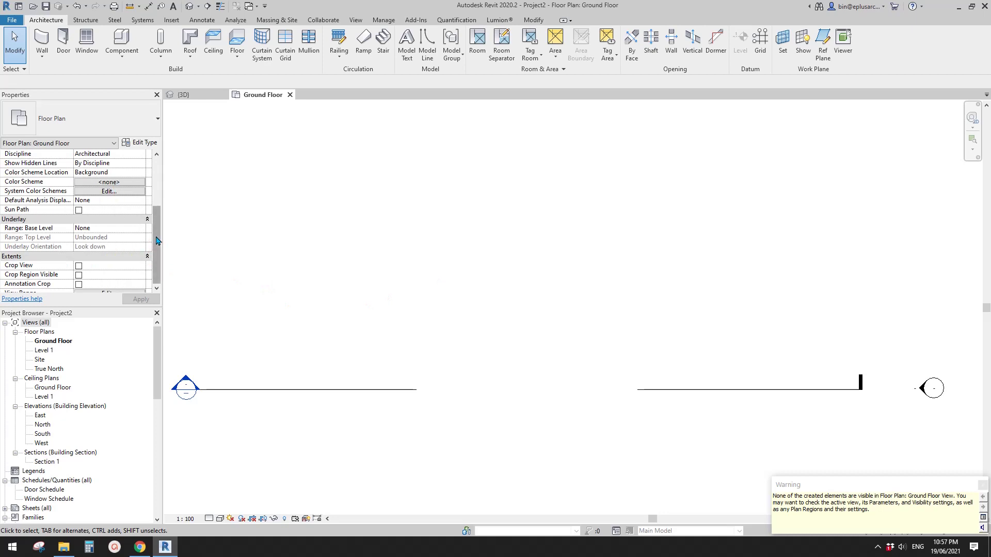
scroll(158, 240, up, 2)
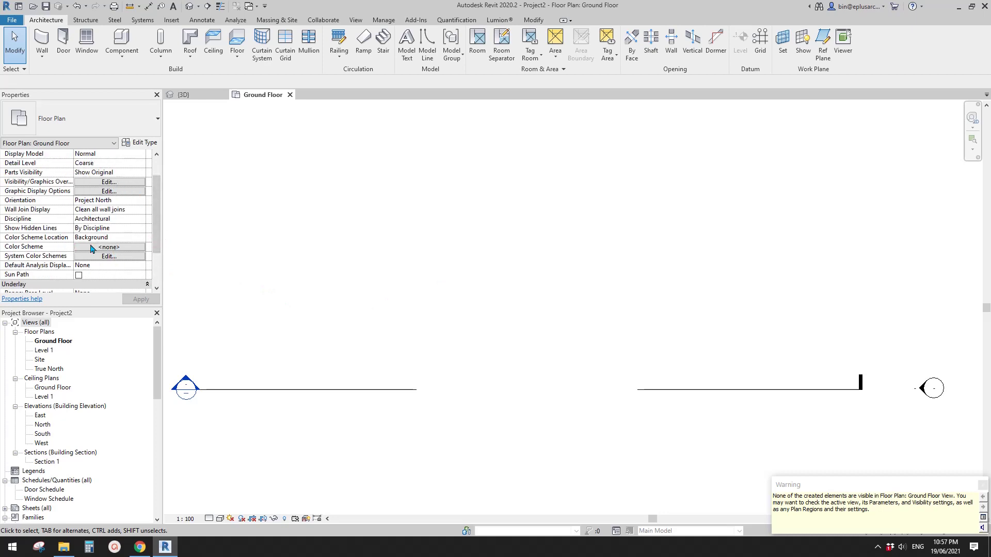
scroll(152, 253, down, 3)
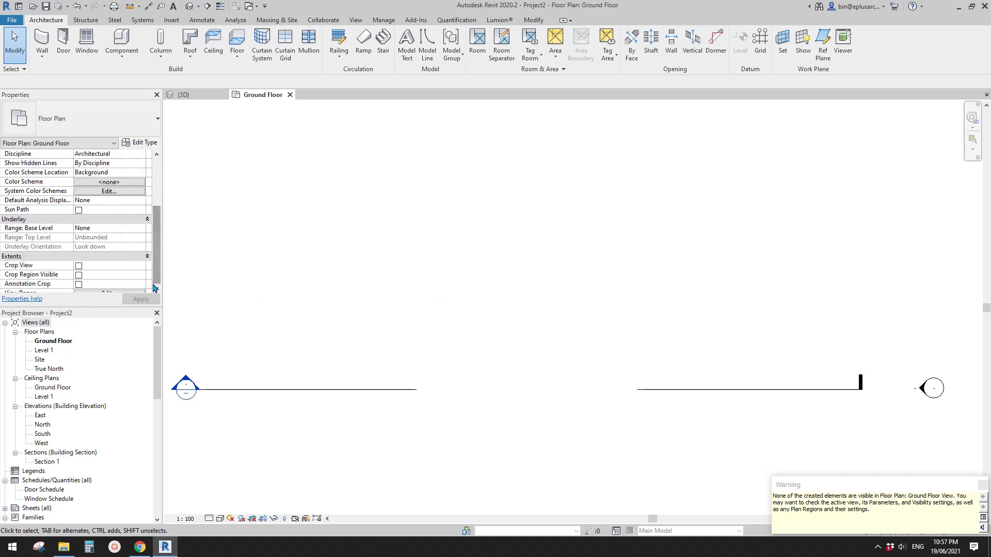
click(156, 290)
click(106, 248)
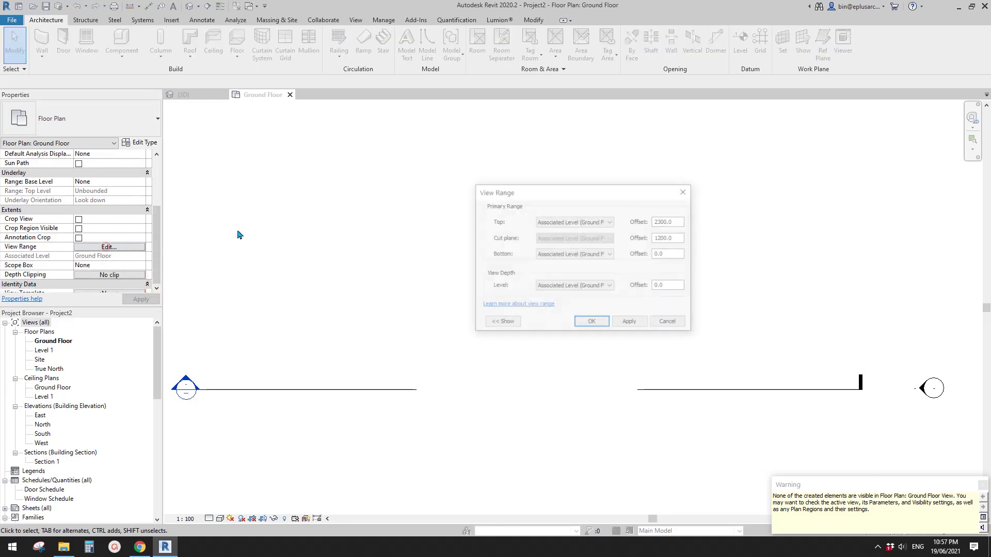
click(587, 287)
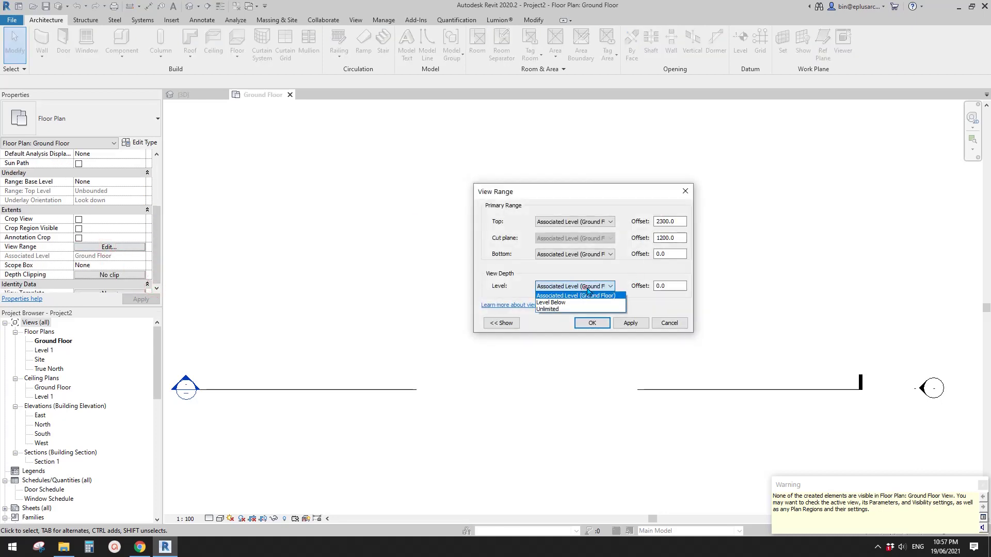
click(548, 309)
click(574, 254)
click(550, 277)
click(631, 323)
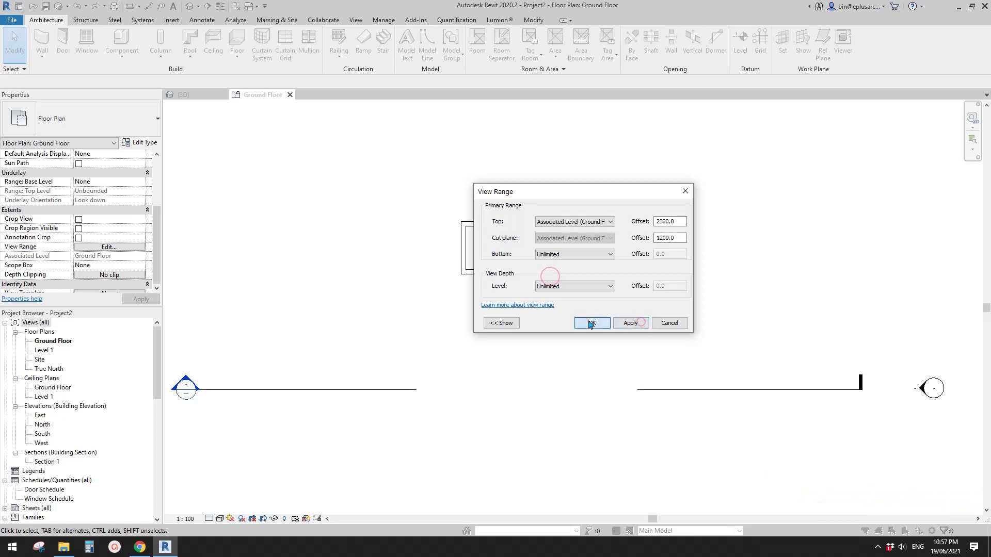
click(592, 323)
Move the left wall so the inside width of the wall rectangle is 5000 mm.
scroll(511, 256, up, 4)
click(359, 262)
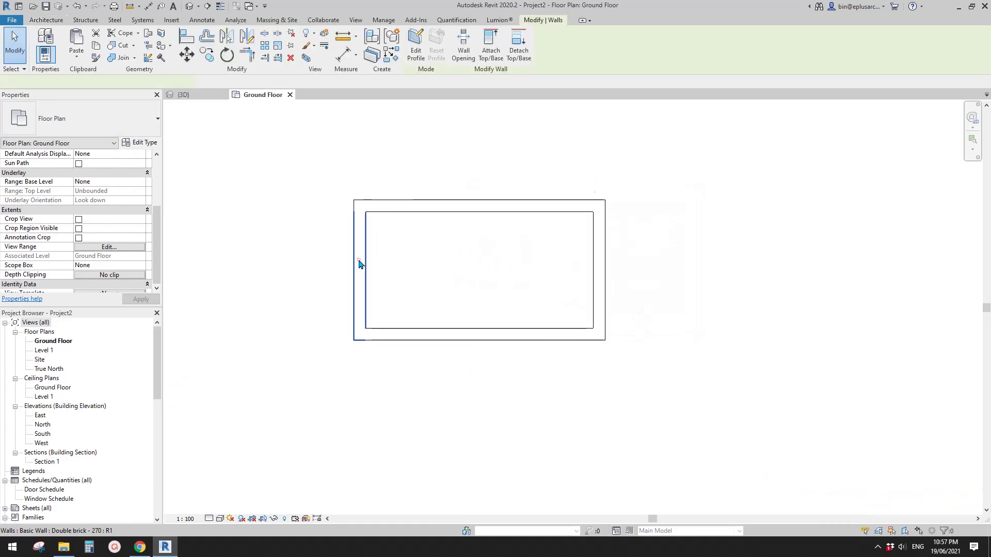
scroll(457, 252, down, 1)
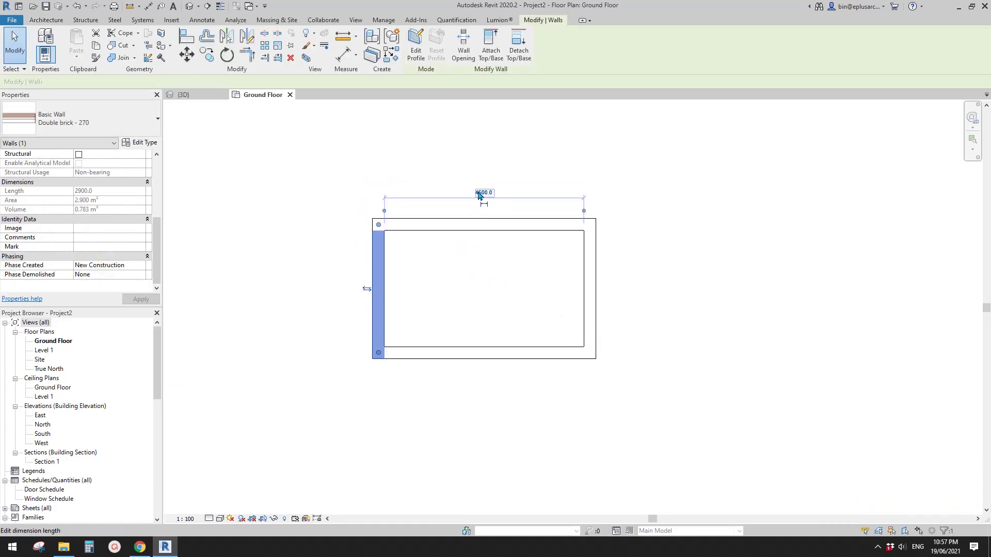
click(480, 189)
text(500)
key(Return)
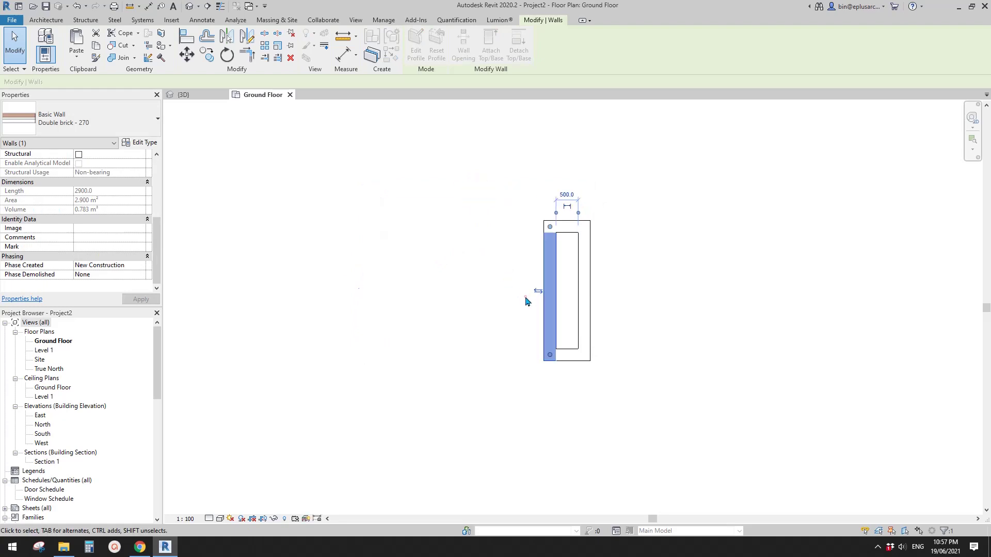
click(566, 191)
text(500)
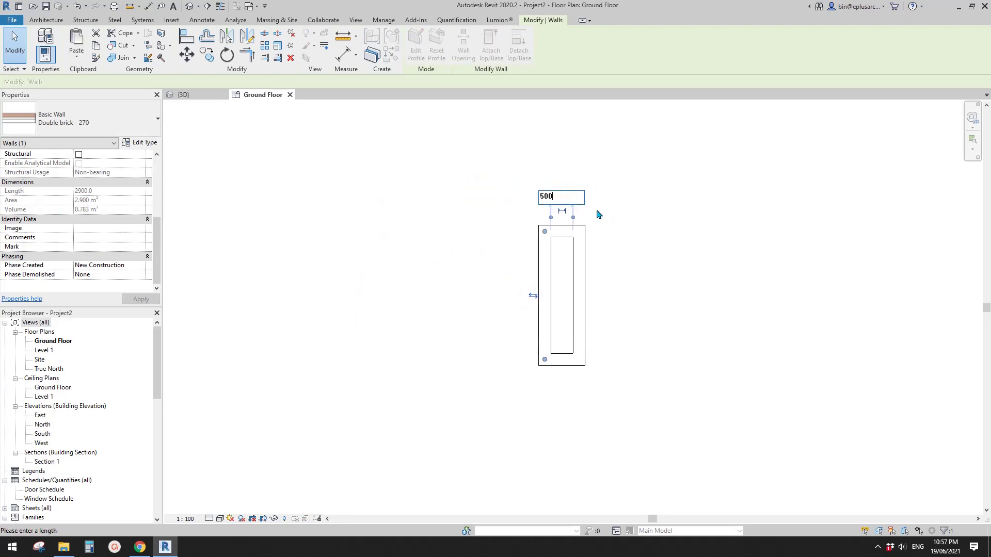
text(0)
key(Return)
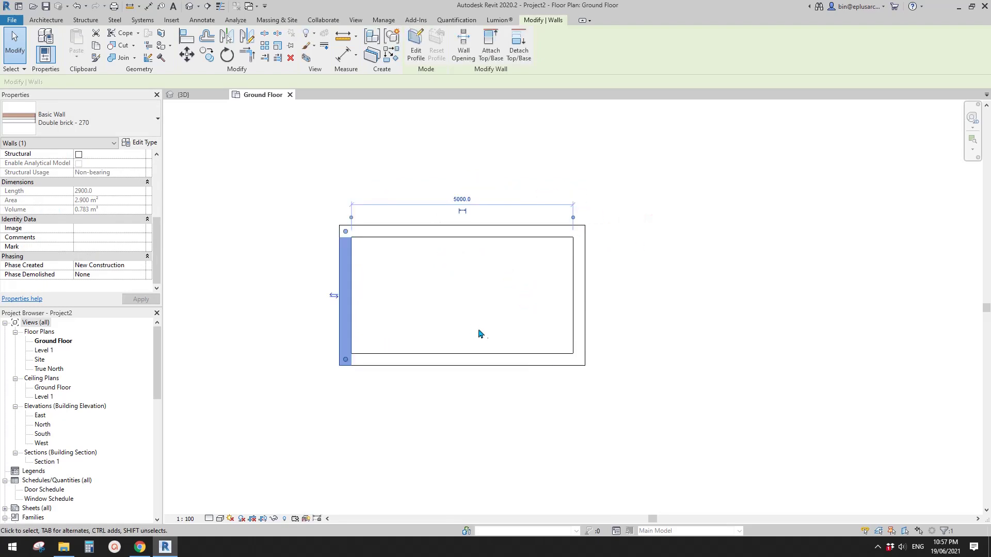
Move the lower wall so the inside depth is 5000 mm, and show the walls in the default 3D view.
click(487, 355)
click(314, 296)
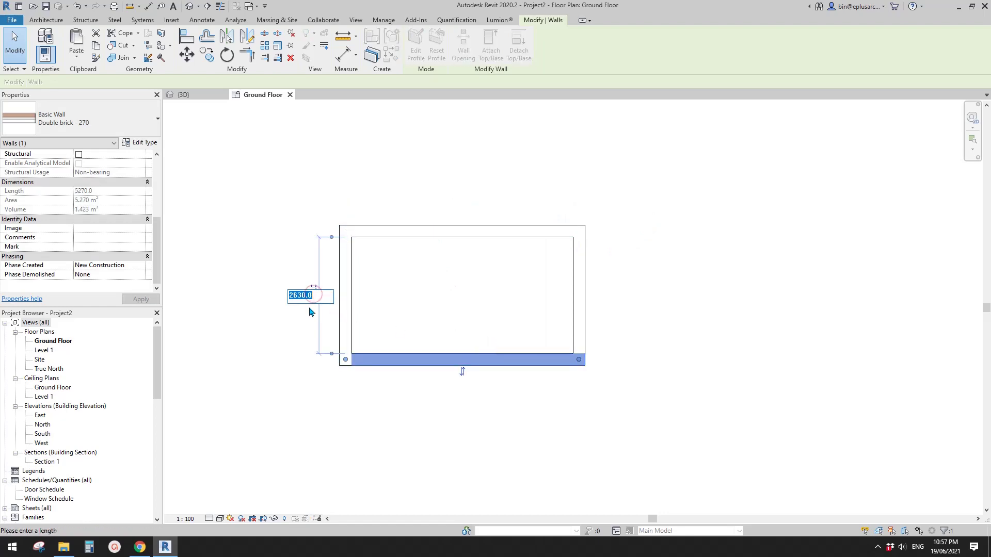
text(5000)
key(Return)
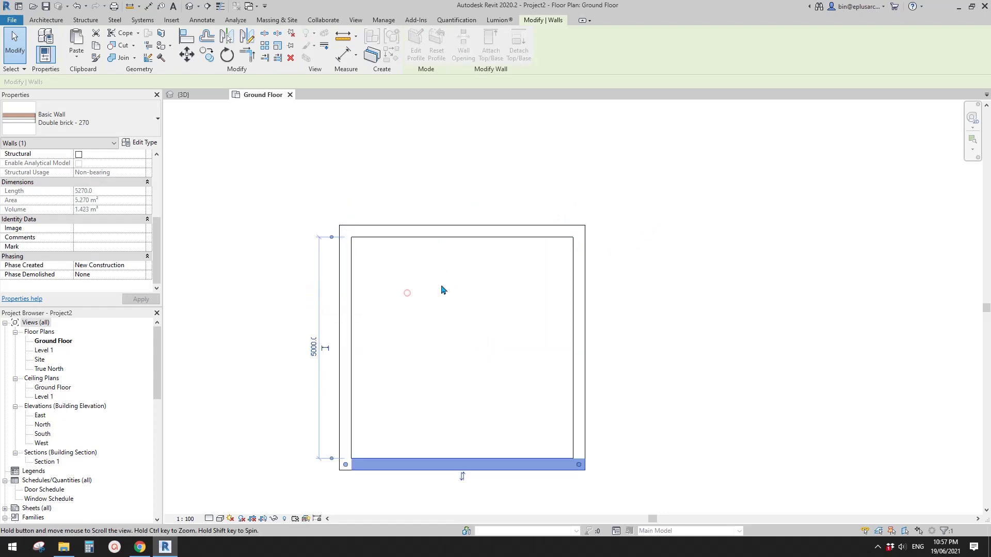
click(405, 292)
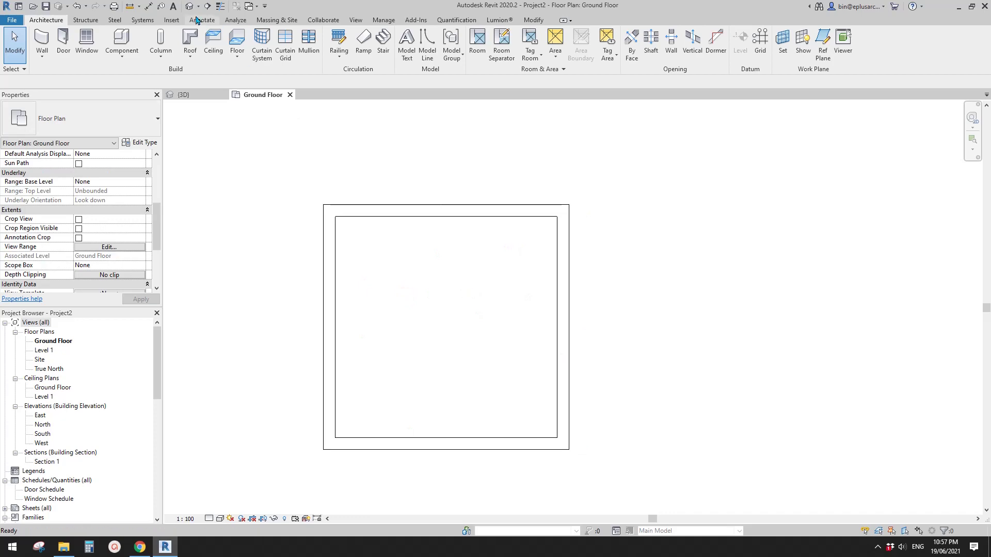
click(189, 6)
scroll(677, 294, up, 5)
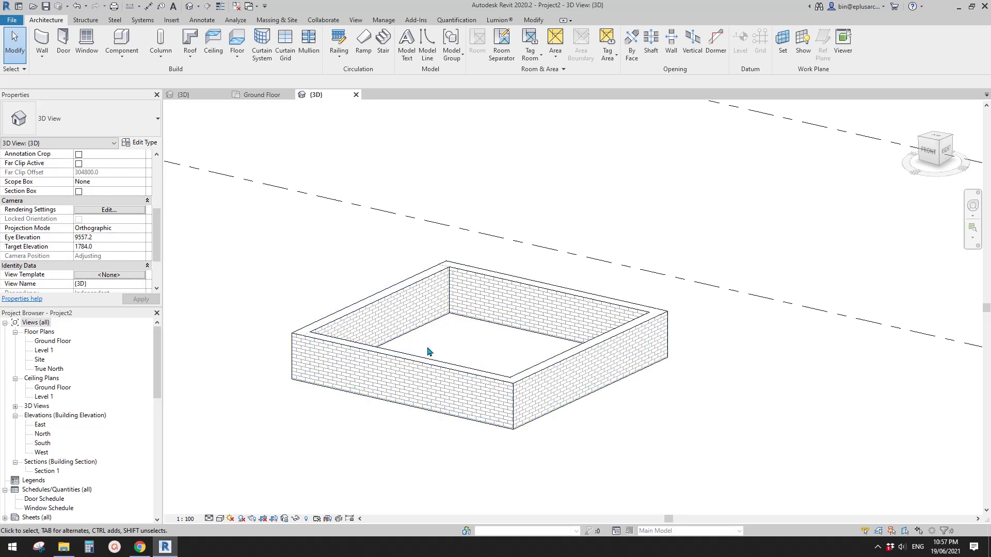
Examine the square brick wall enclosure in the 3D view from slightly different angles.
mouse_move(390, 344)
middle_down()
mouse_move(367, 338)
mouse_move(387, 325)
mouse_move(452, 318)
mouse_move(507, 325)
mouse_move(506, 371)
mouse_move(540, 297)
mouse_move(596, 349)
mouse_move(504, 309)
mouse_move(470, 314)
middle_up()
scroll(366, 339, down, 1)
scroll(454, 320, down, 1)
scroll(544, 331, up, 1)
scroll(489, 305, down, 1)
mouse_move(496, 268)
middle_down()
mouse_move(471, 277)
mouse_move(483, 281)
middle_up()
scroll(484, 291, up, 1)
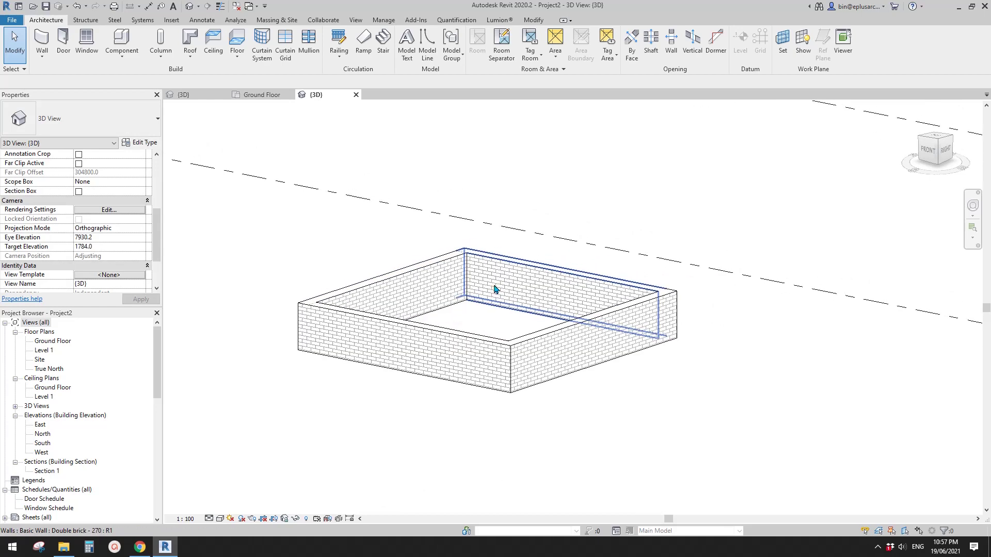
middle_drag(503, 287, 490, 297)
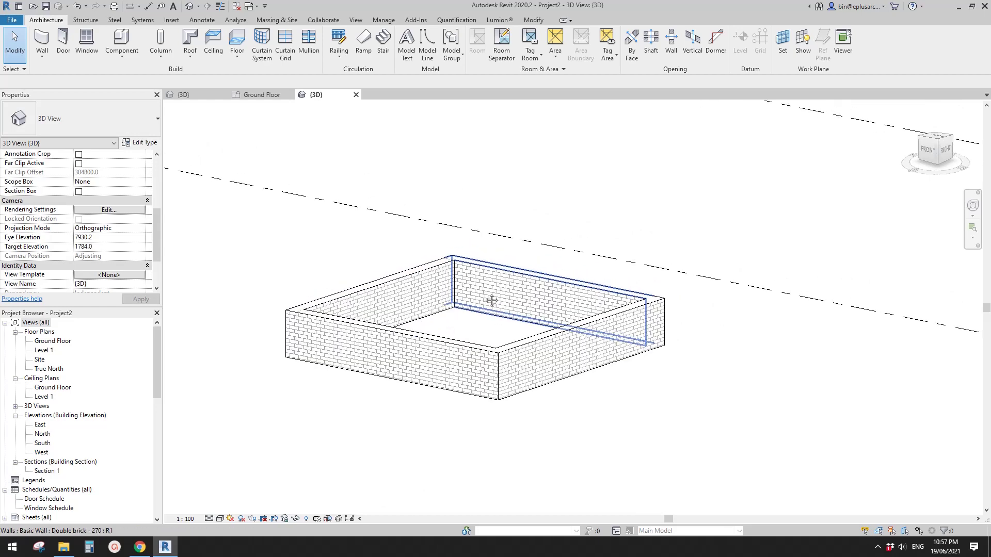
middle_drag(435, 275, 417, 283)
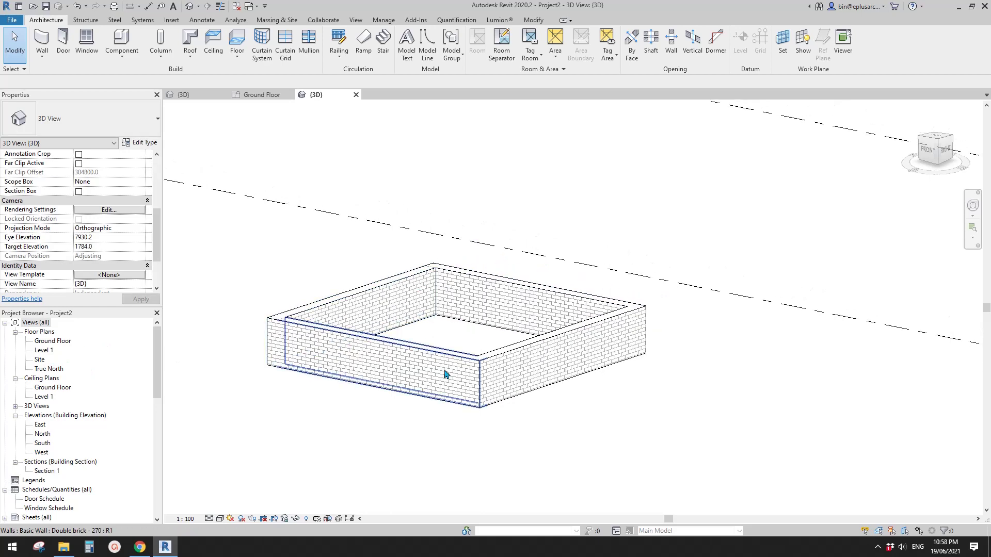
middle_drag(486, 302, 487, 315)
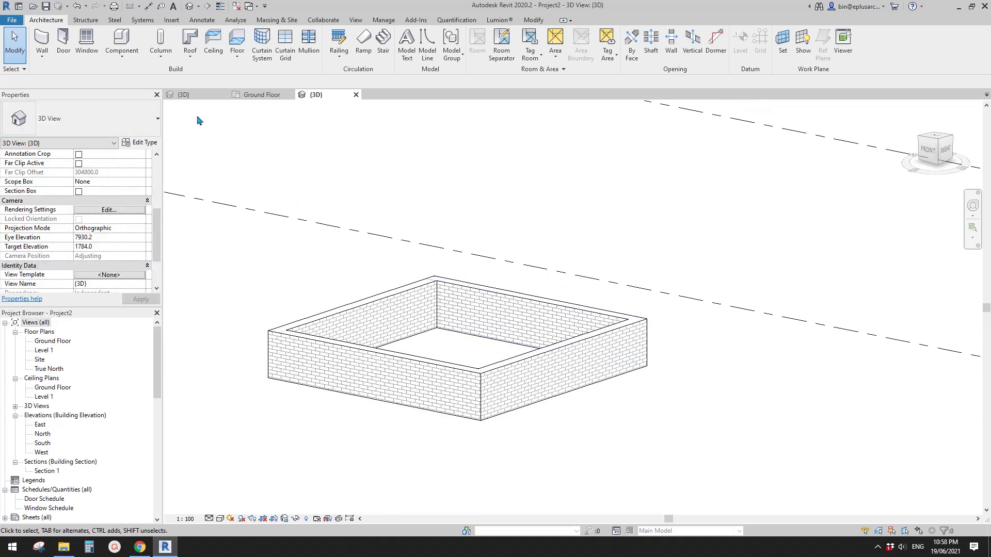
Create a new conceptual mass family from the Metric Mass.rft template.
click(18, 21)
mouse_move(65, 68)
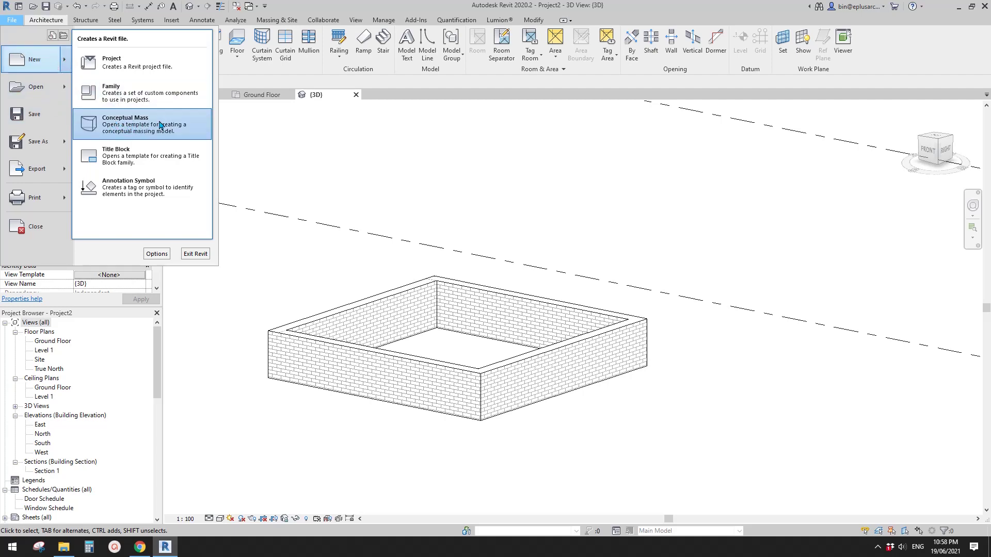
click(151, 129)
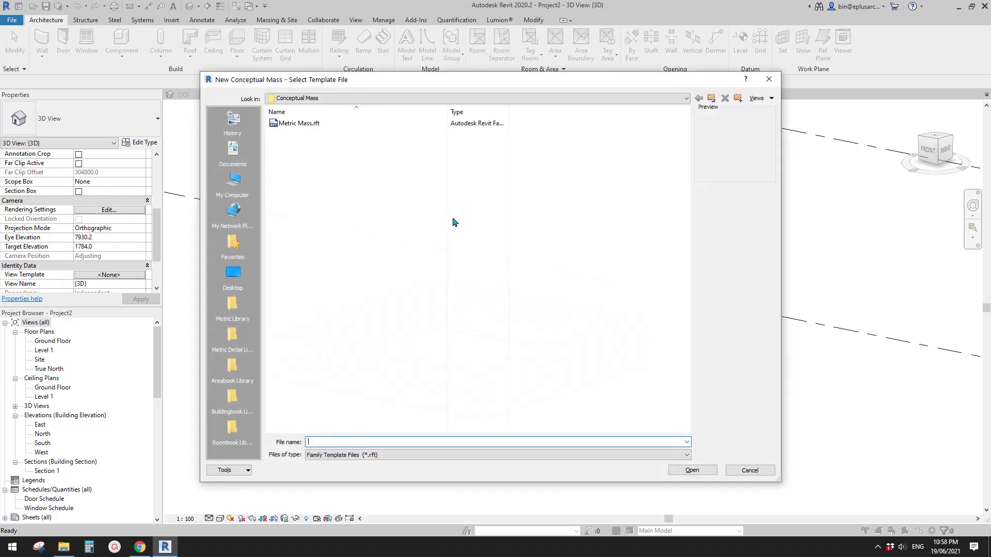
double_click(299, 123)
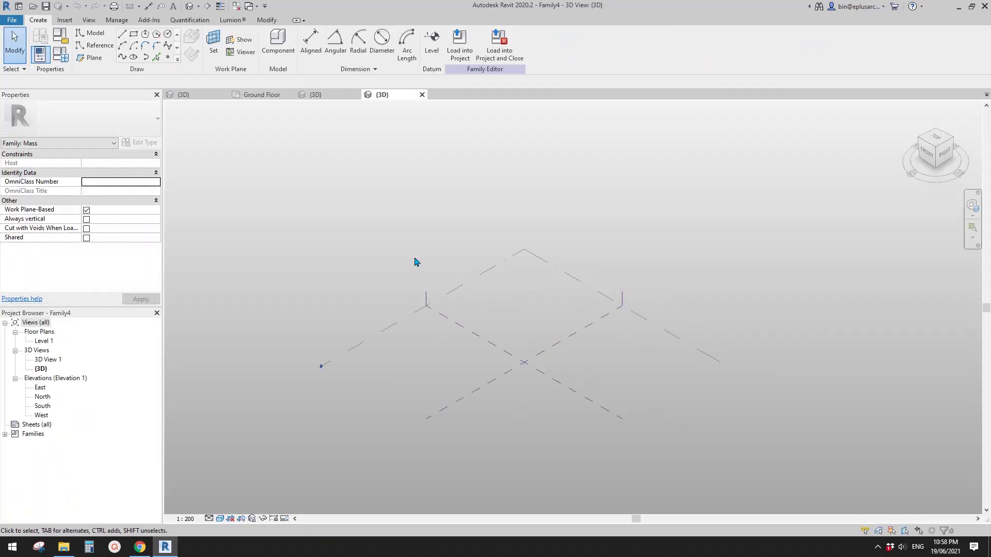
click(89, 48)
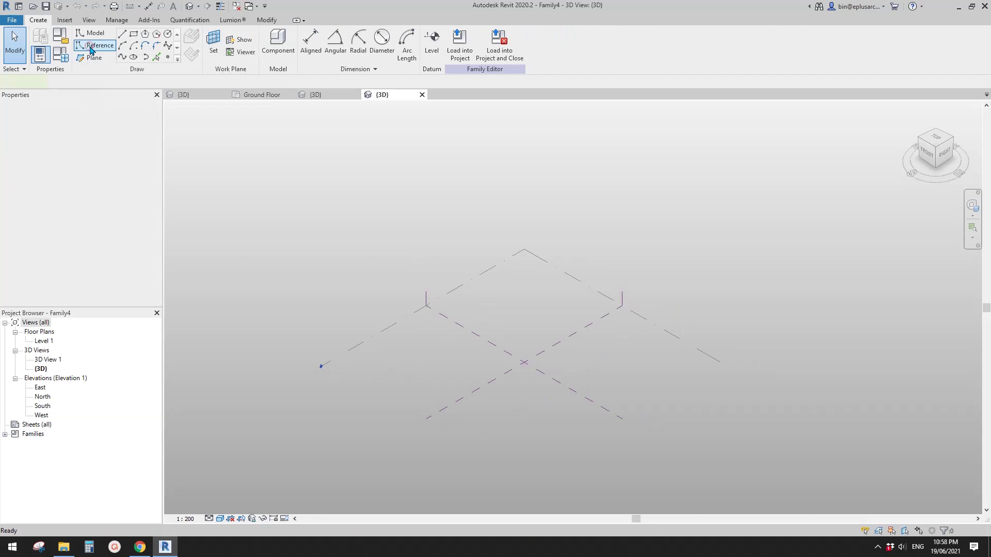
click(133, 35)
click(511, 315)
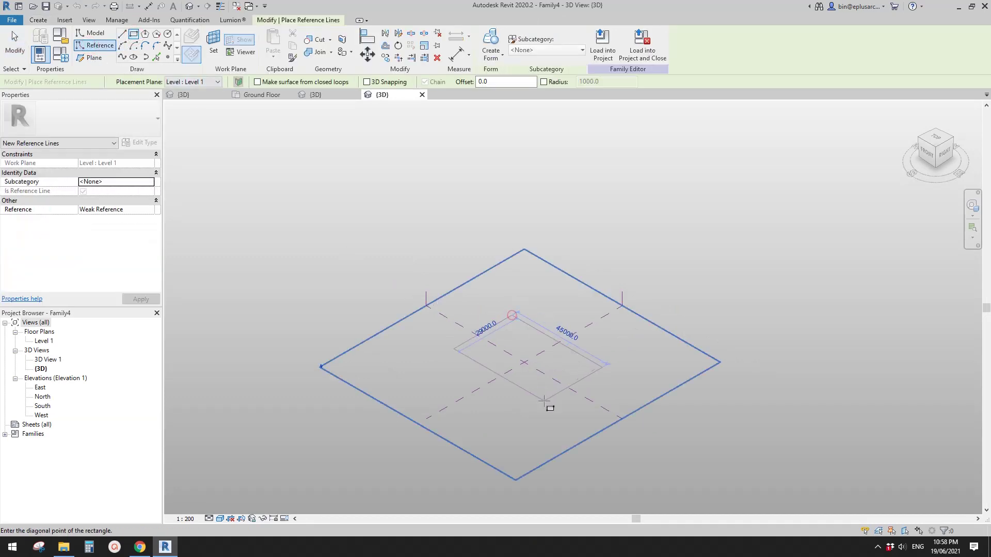
click(543, 402)
scroll(550, 387, up, 3)
click(551, 273)
key(Escape)
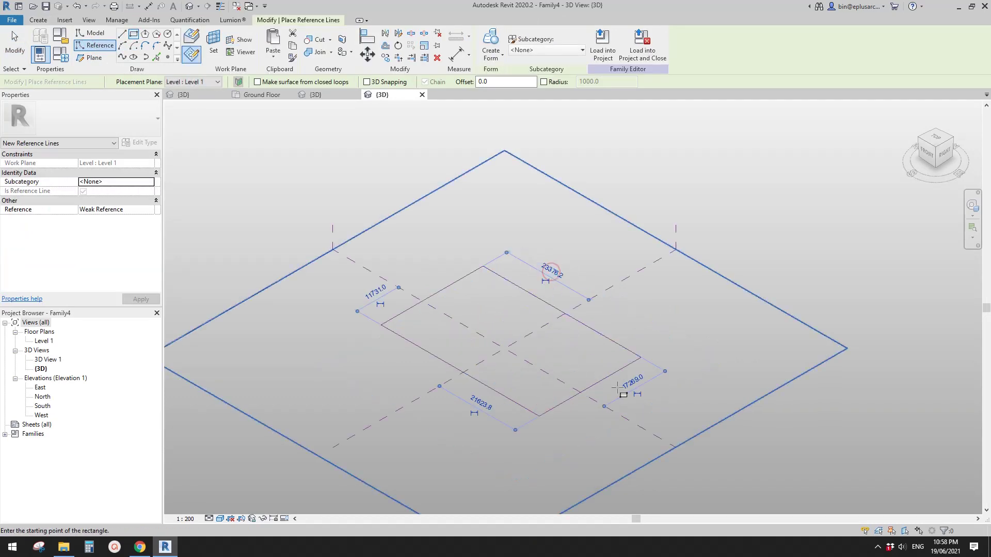
key(Escape)
key(Tab)
drag(589, 387, 545, 362)
key(ctrl+z)
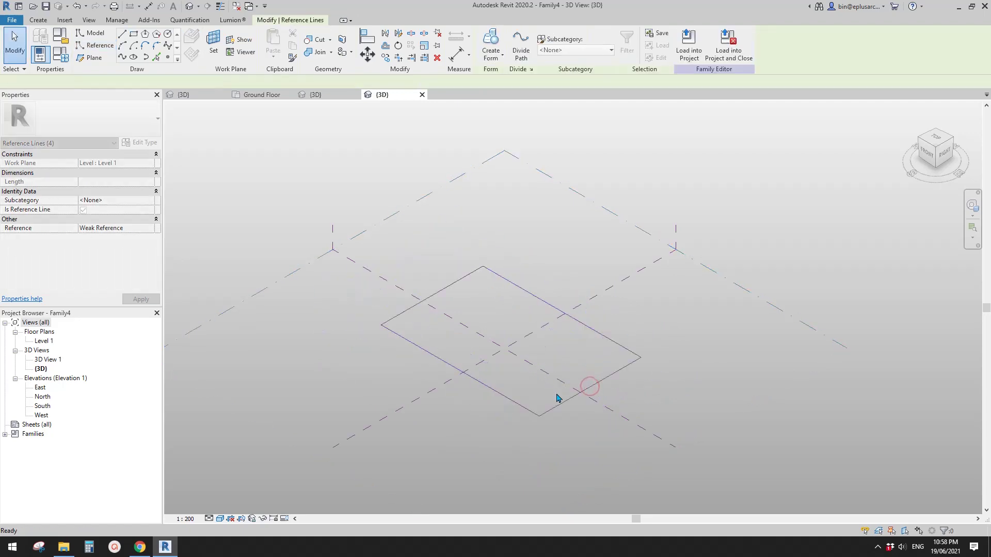
key(Tab)
click(598, 387)
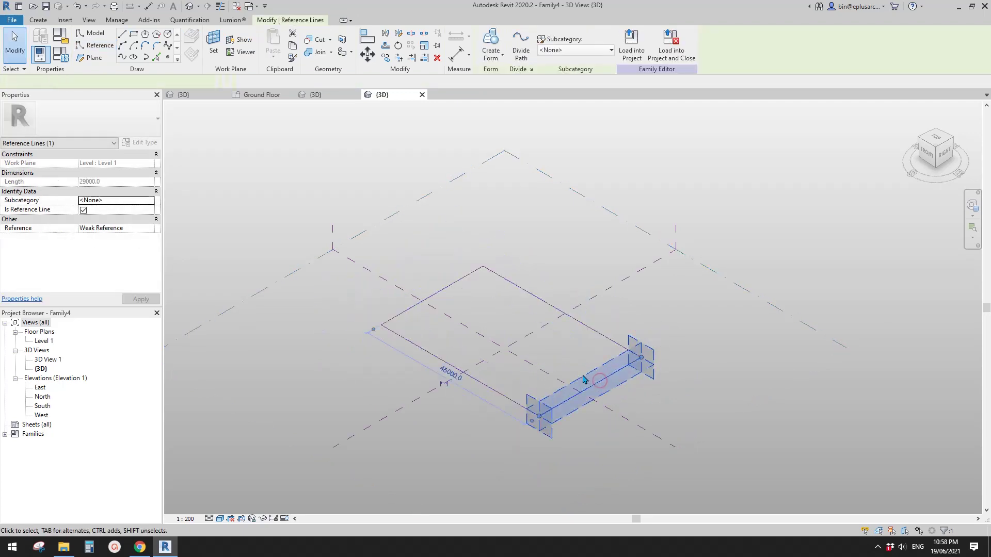
click(426, 281)
drag(542, 273, 480, 304)
key(Delete)
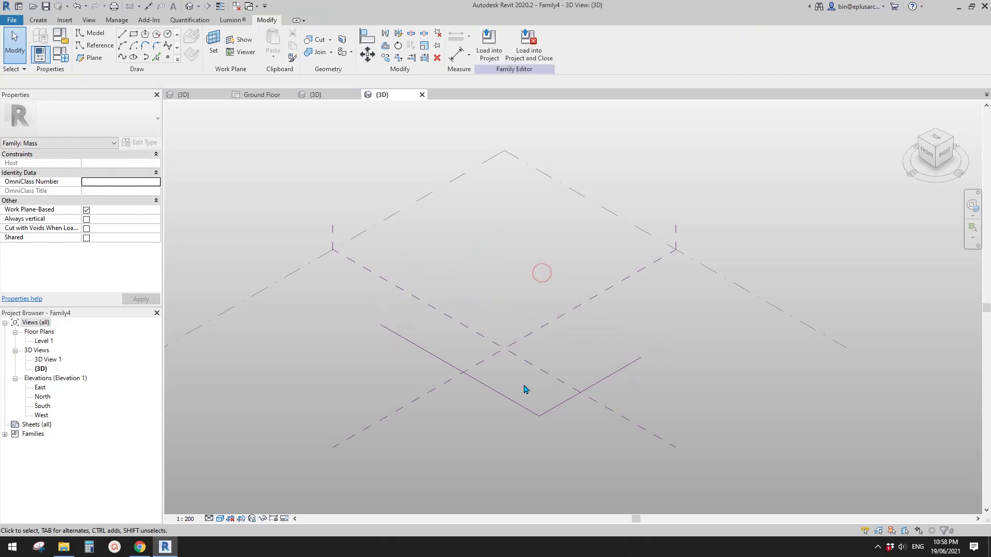
click(525, 385)
key(Delete)
click(564, 400)
key(Delete)
scroll(593, 402, up, 1)
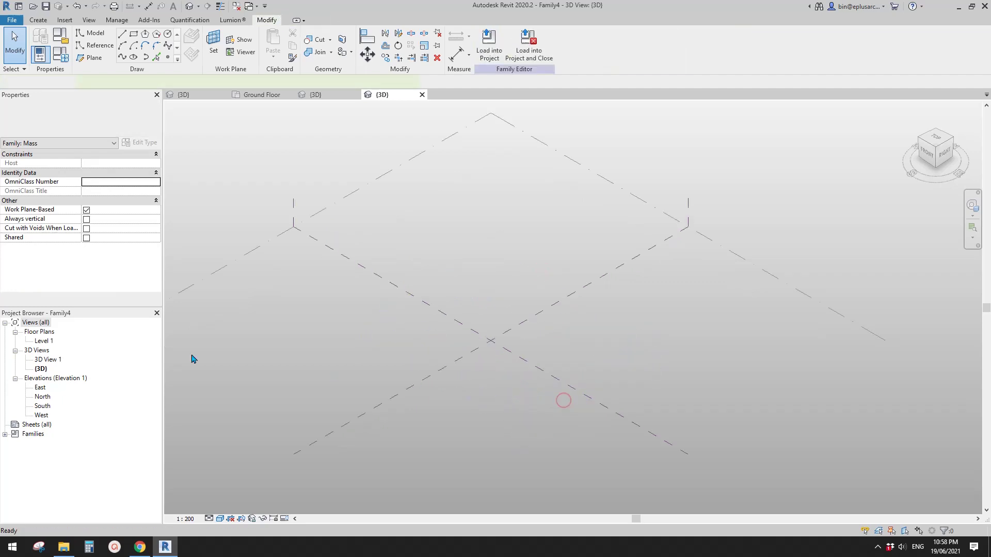
In the Level 1 floor plan, draw a reference line rectangle about 25000 by 21000 mm around the intersection of the center reference planes.
double_click(43, 340)
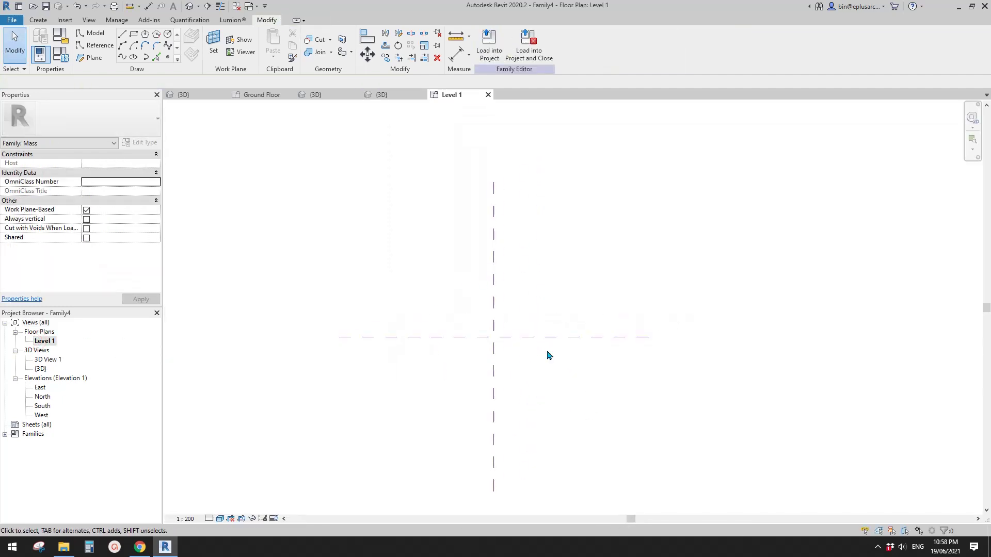
middle_drag(488, 339, 440, 296)
click(94, 47)
click(134, 33)
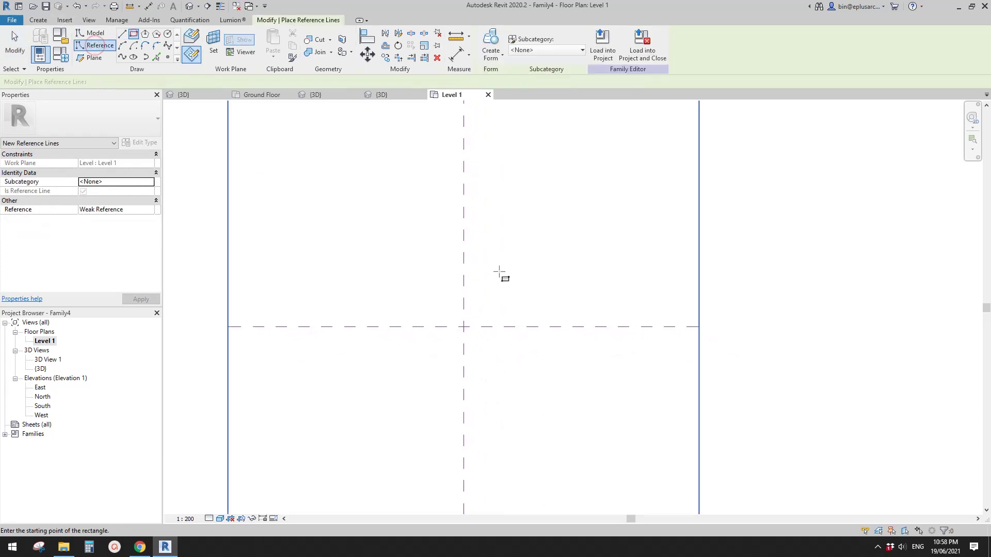
click(403, 270)
click(524, 371)
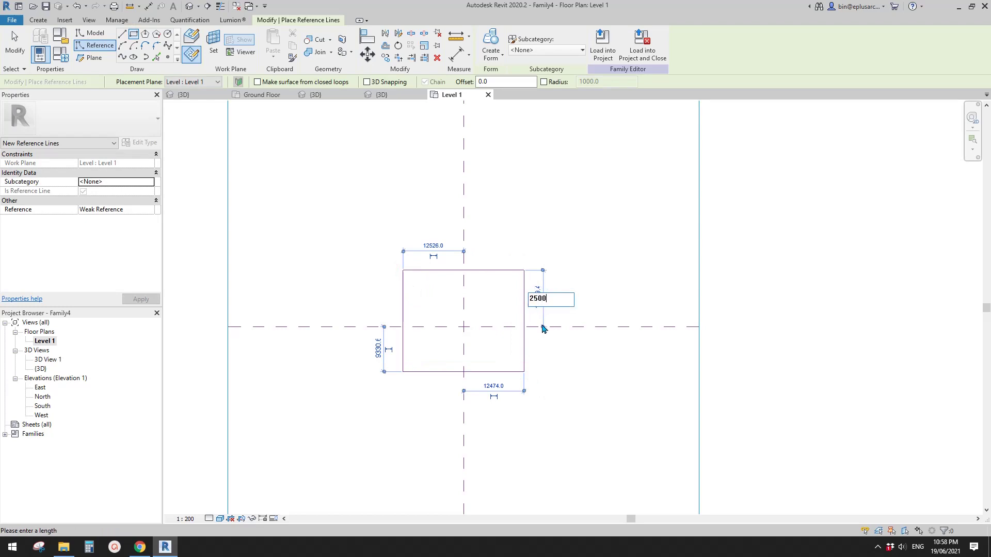
Set the distances from the rectangle's upper and left edges to the center reference planes to 2500 mm each.
click(526, 211)
click(430, 246)
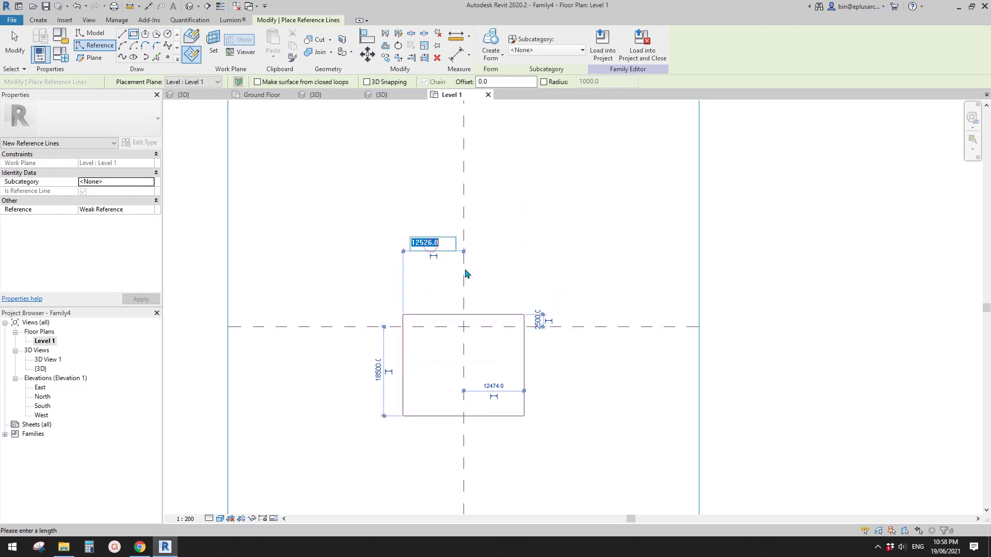
text(2500)
key(Return)
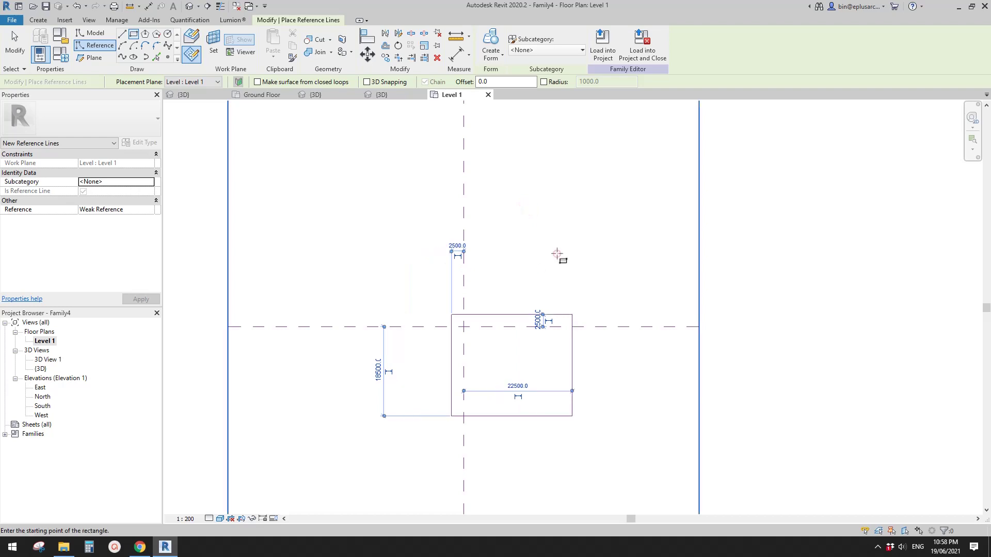
key(Escape)
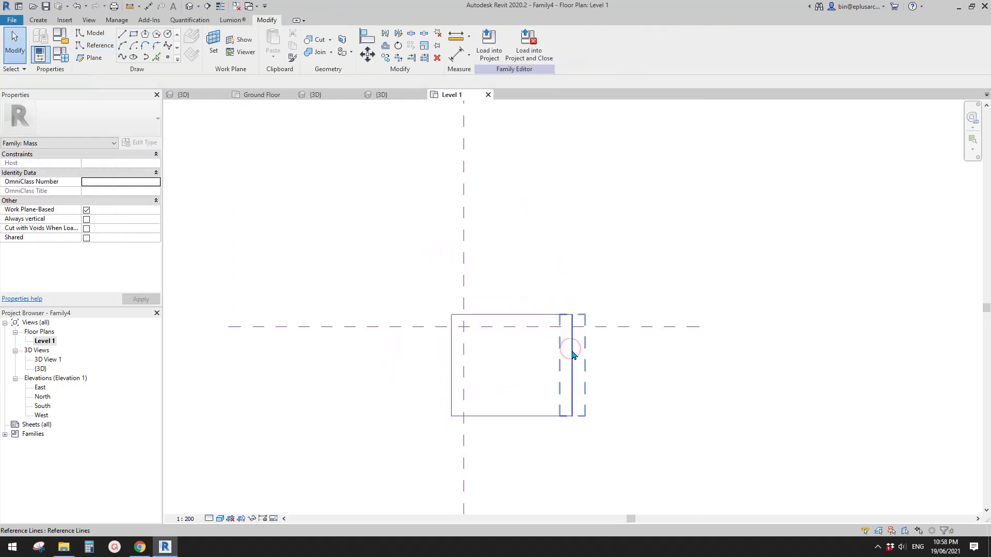
Move the rectangle's right reference line so the width is 5000 mm.
click(572, 350)
click(523, 430)
text(5000)
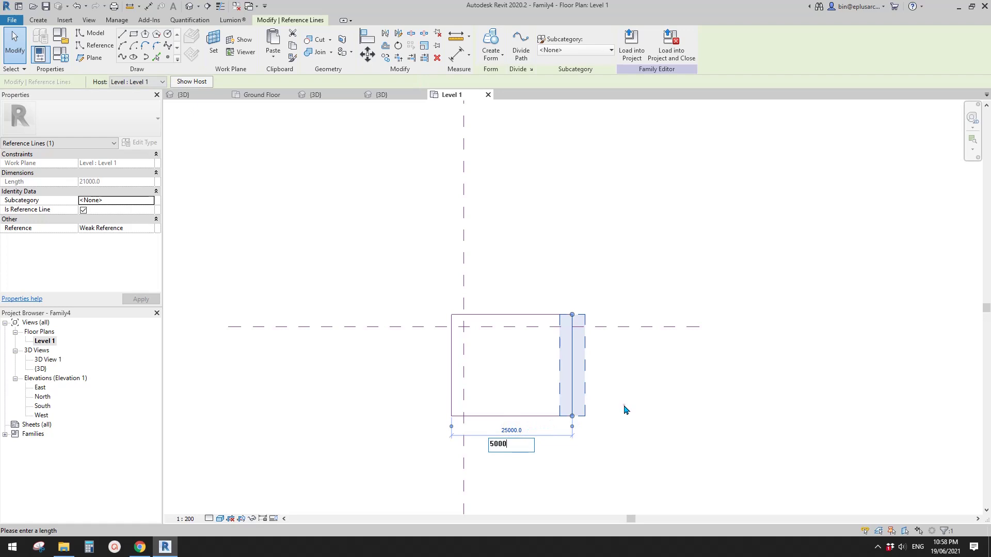
key(Return)
key(Escape)
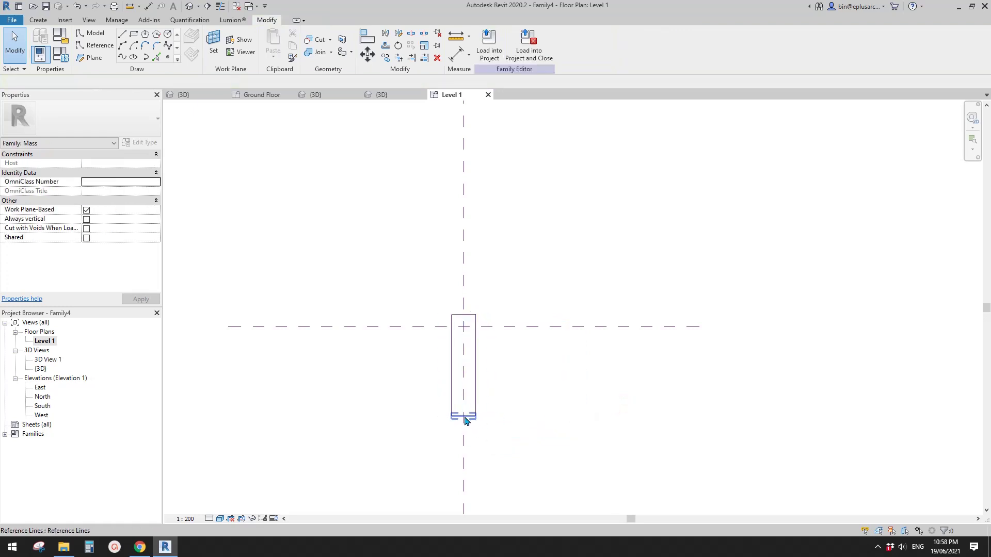
Move the rectangle's lower reference line so the height is 5000 mm.
click(466, 419)
click(426, 364)
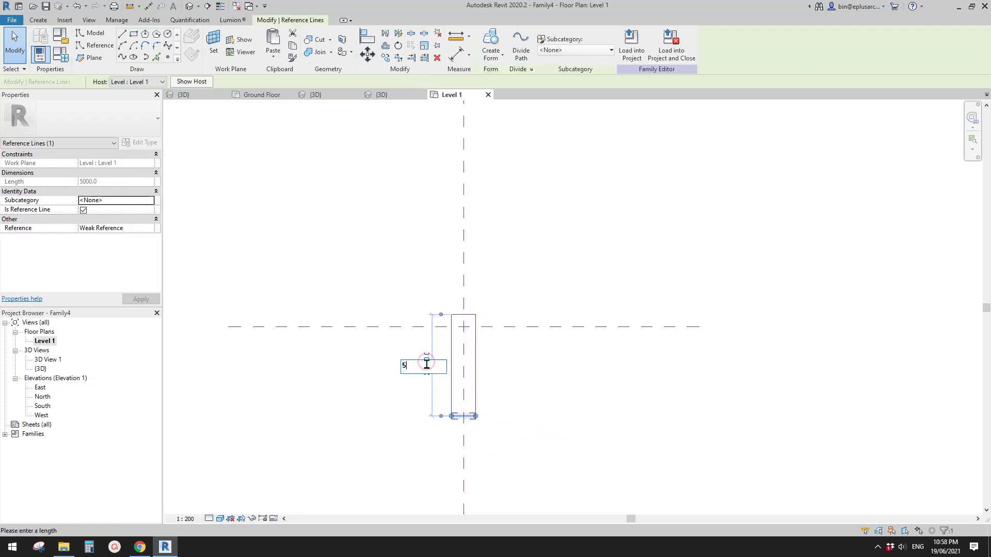
text(5000)
key(Return)
key(Escape)
scroll(453, 316, up, 4)
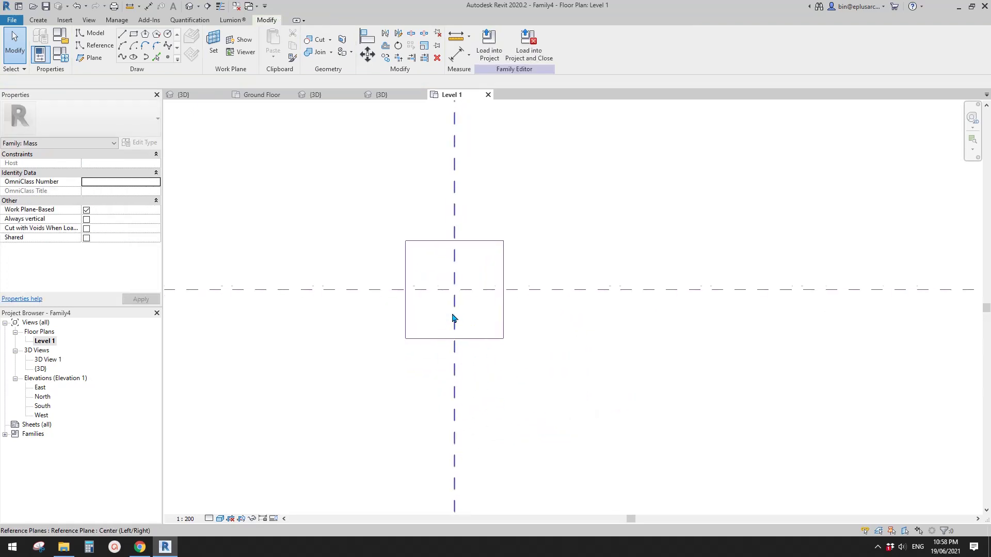
Create a planar surface form from the whole chain of four reference lines.
middle_drag(445, 323, 437, 336)
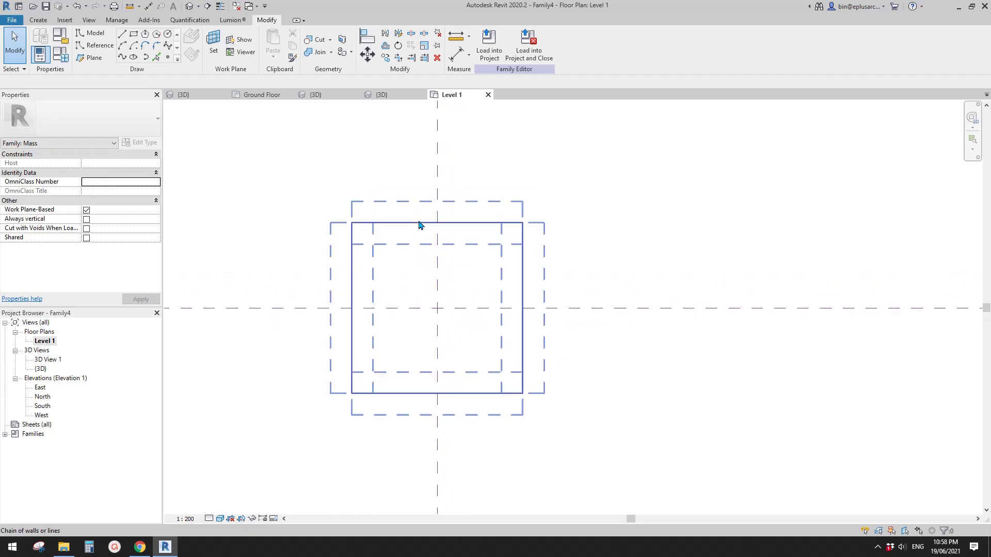
middle_drag(458, 279, 449, 296)
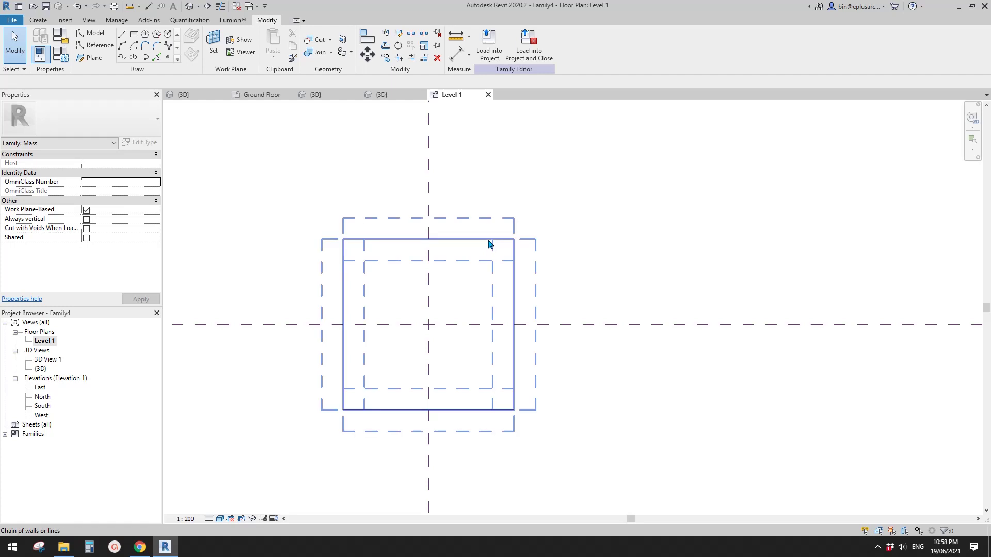
click(469, 239)
click(569, 251)
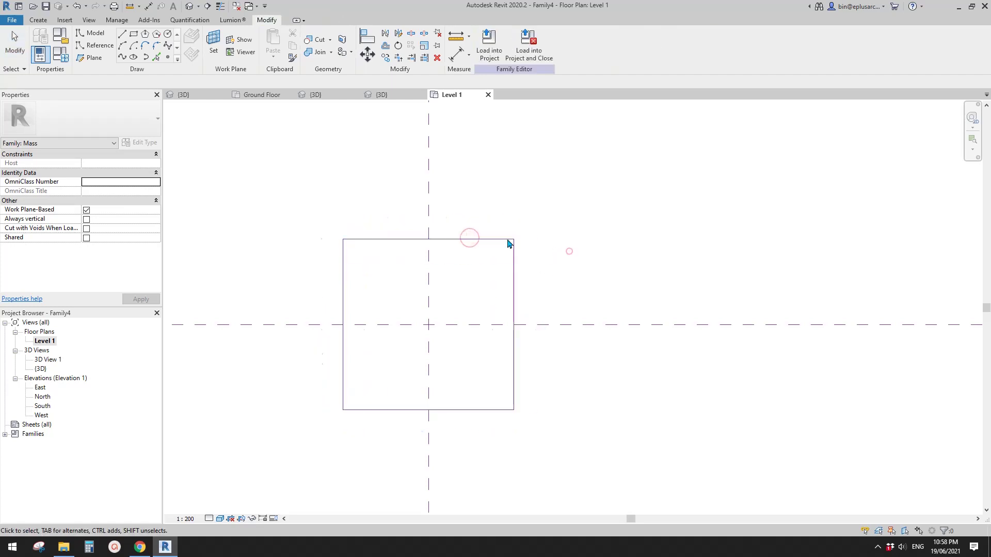
click(501, 240)
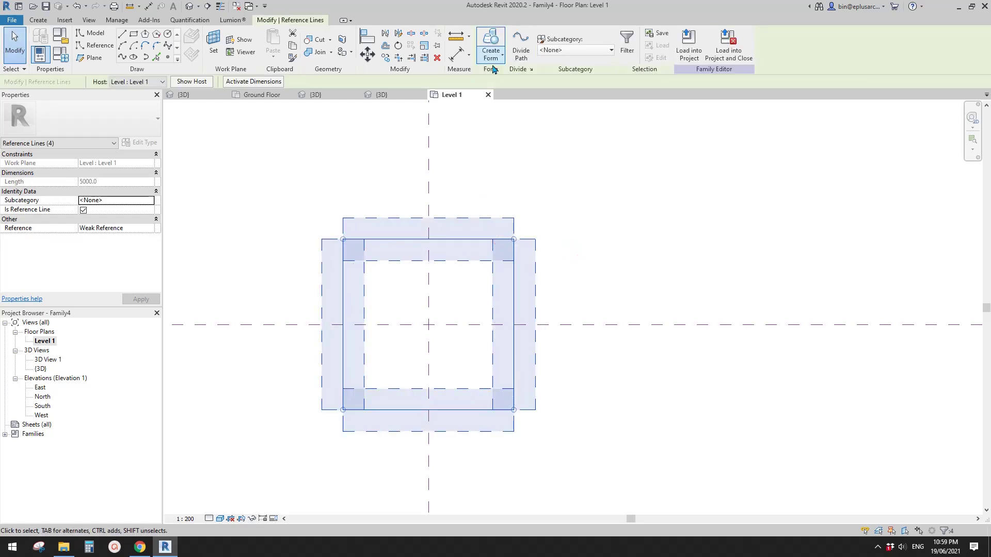
click(493, 41)
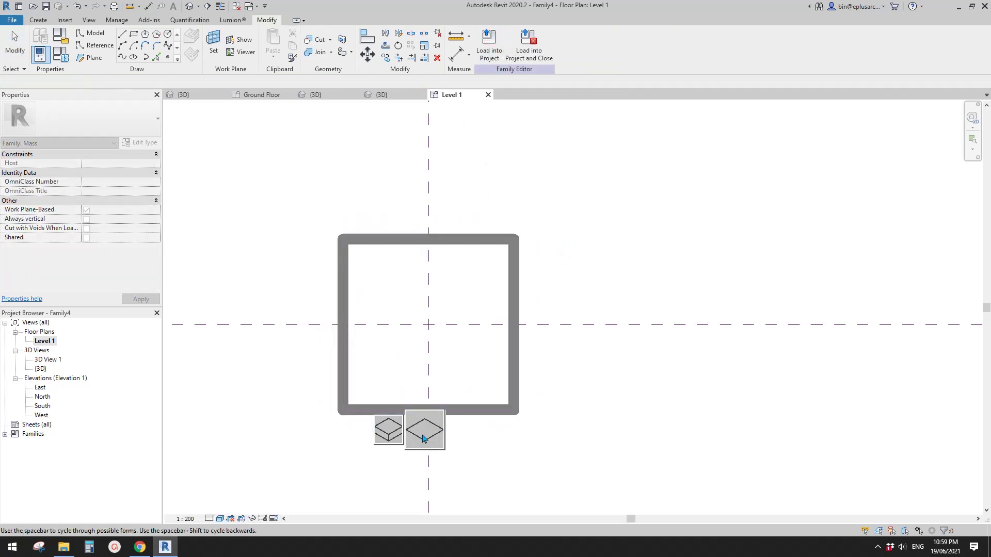
click(423, 437)
middle_drag(449, 376, 411, 364)
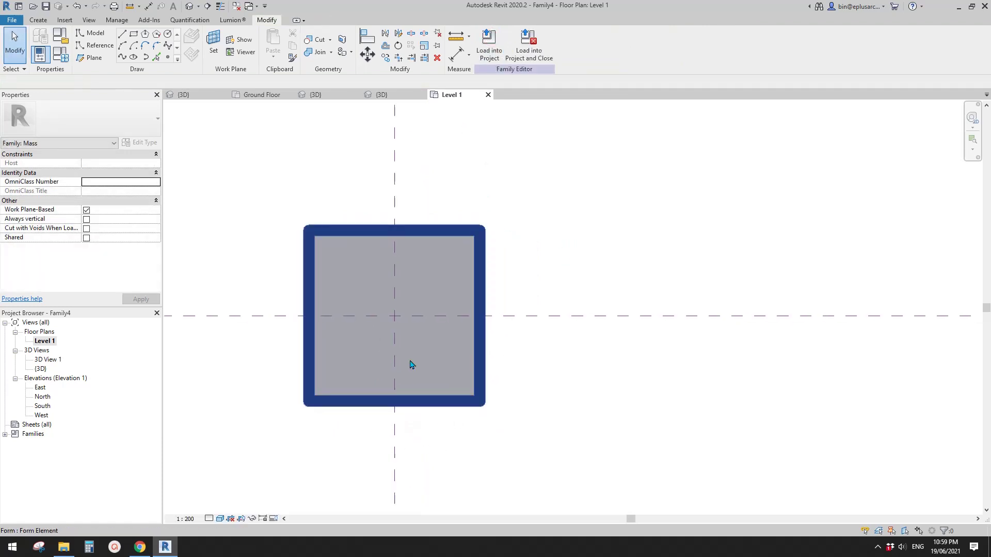
Divide the square surface form into a UV grid.
click(376, 287)
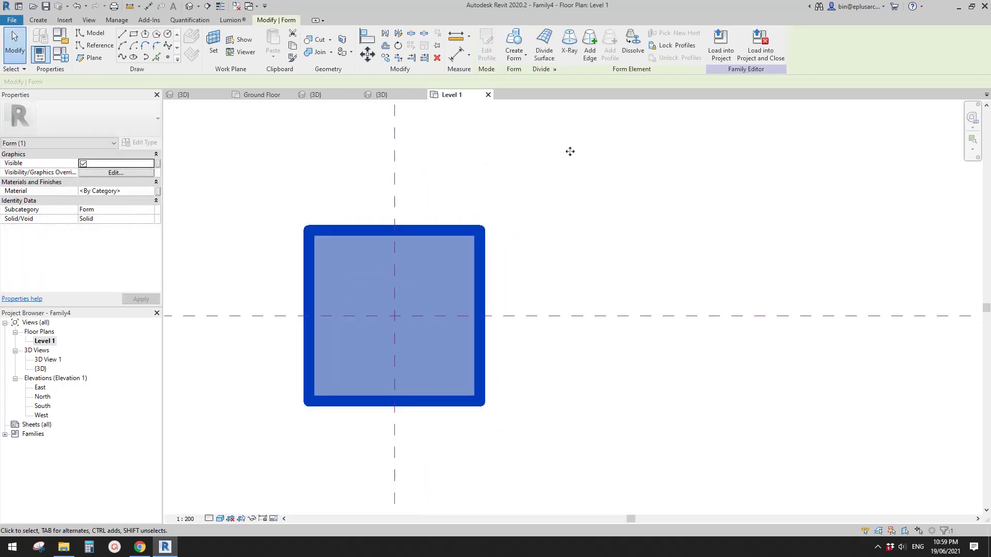
click(545, 55)
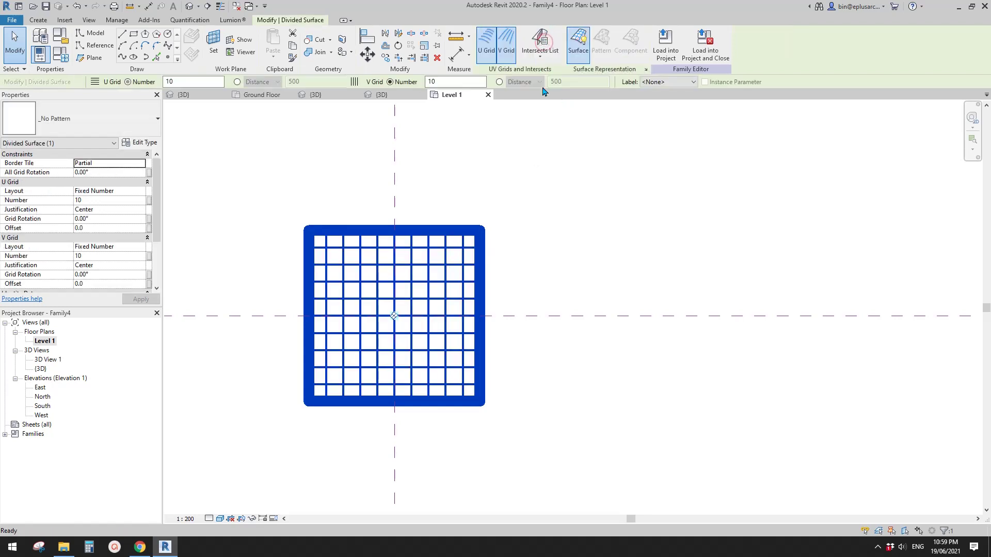
scroll(369, 294, up, 2)
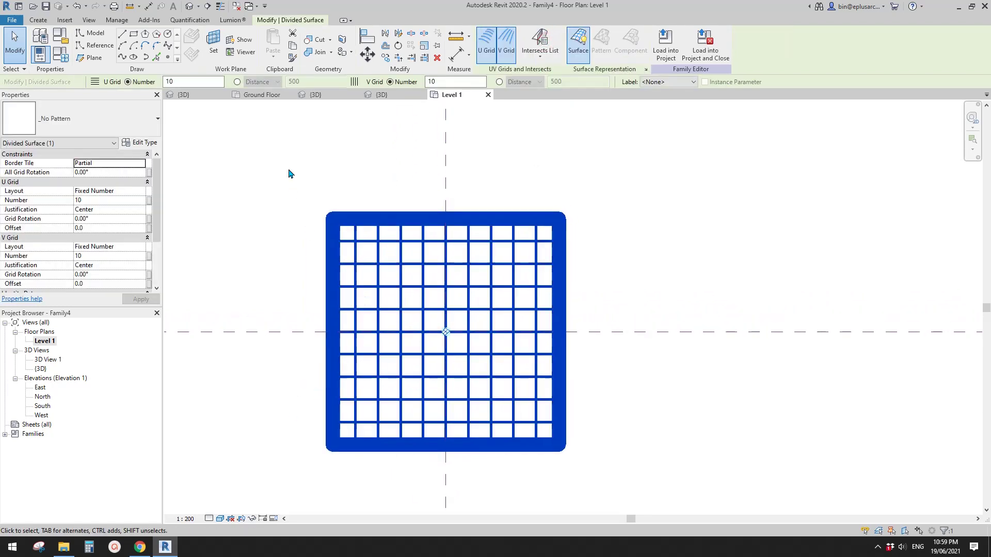
Close the inactive views and open the mass family's default 3D view.
click(237, 7)
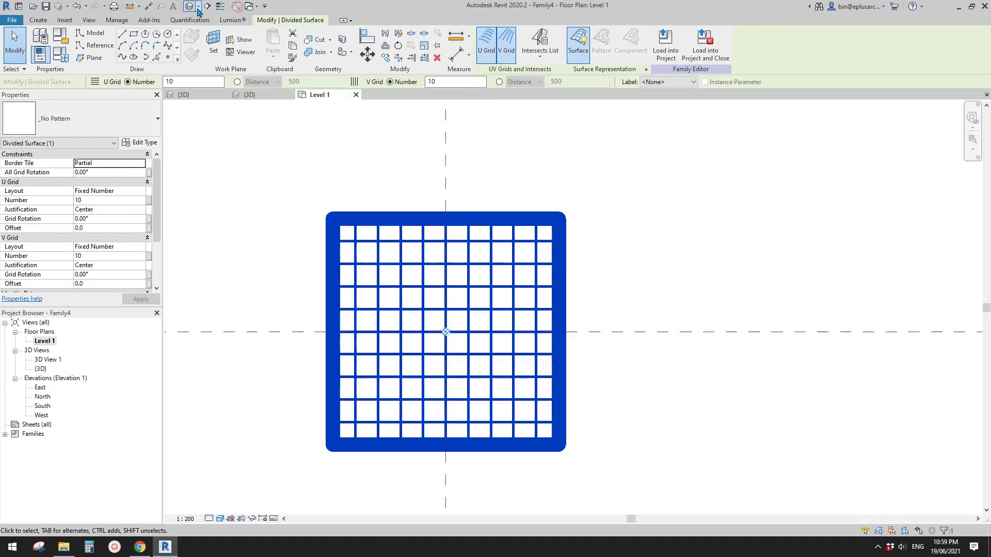
click(257, 96)
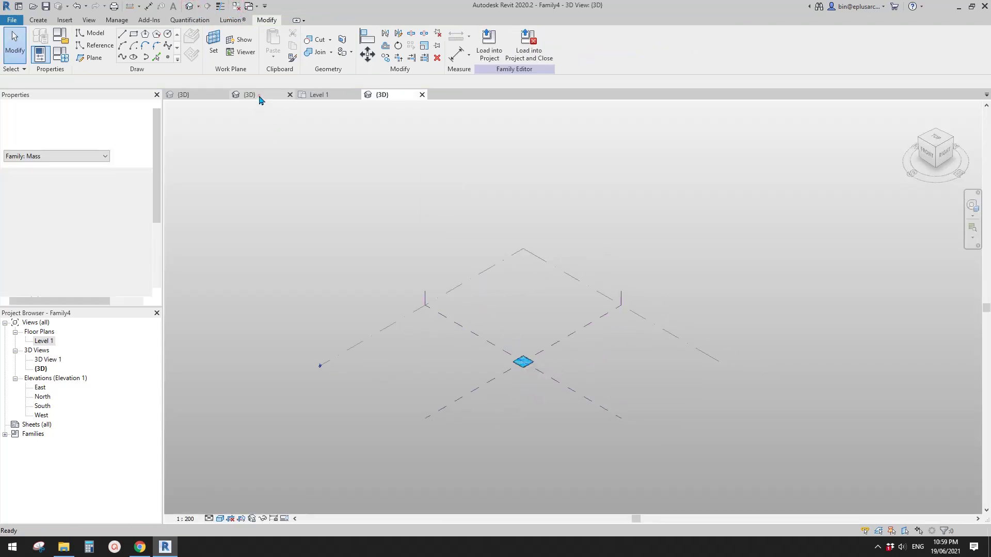
Open the cube family's 3D view, then check the foam pit reference images in Chrome and return to Revit.
click(201, 97)
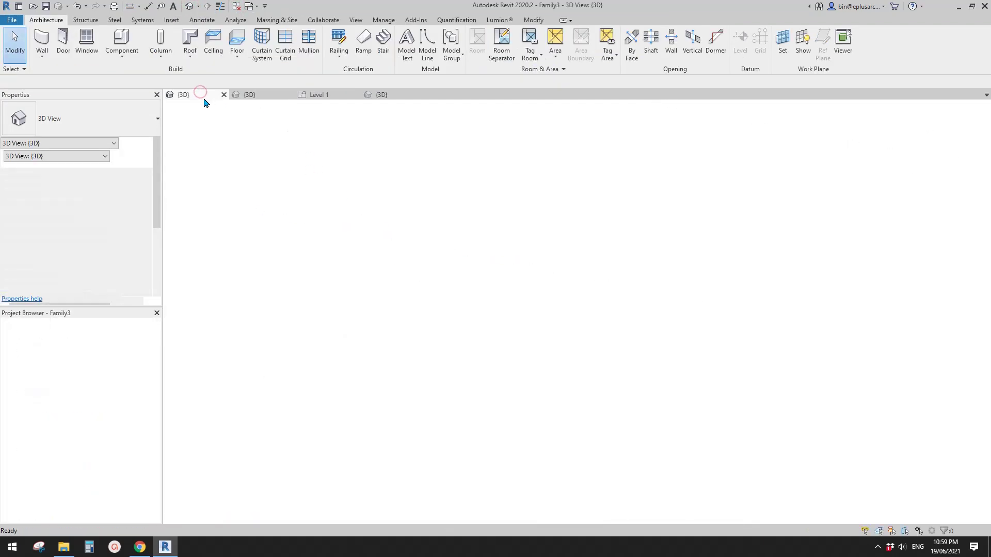
scroll(511, 284, up, 5)
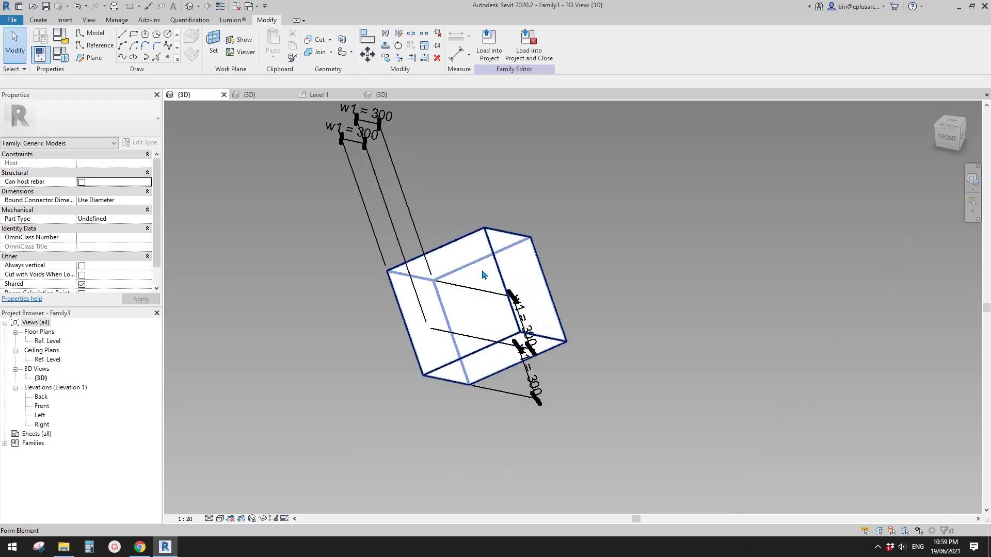
click(139, 548)
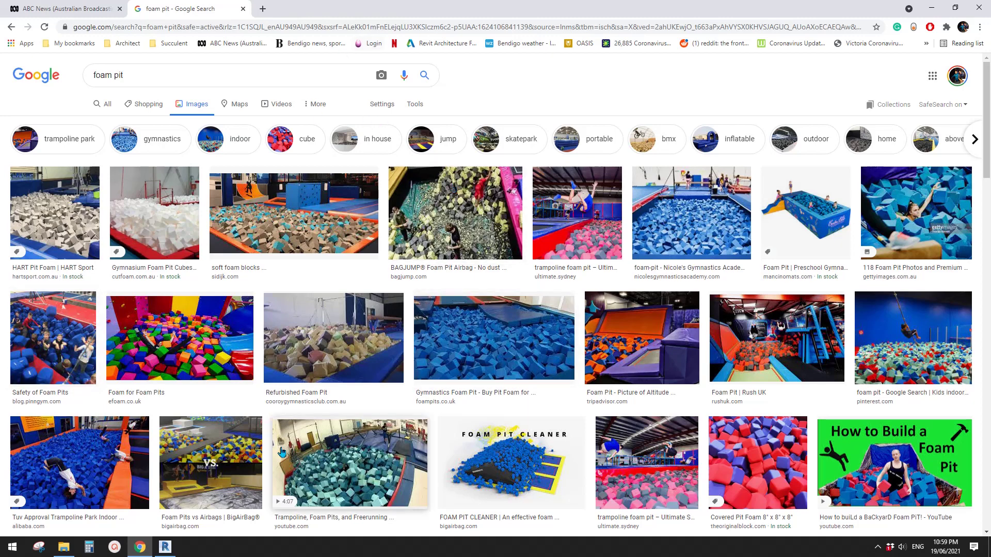
click(167, 546)
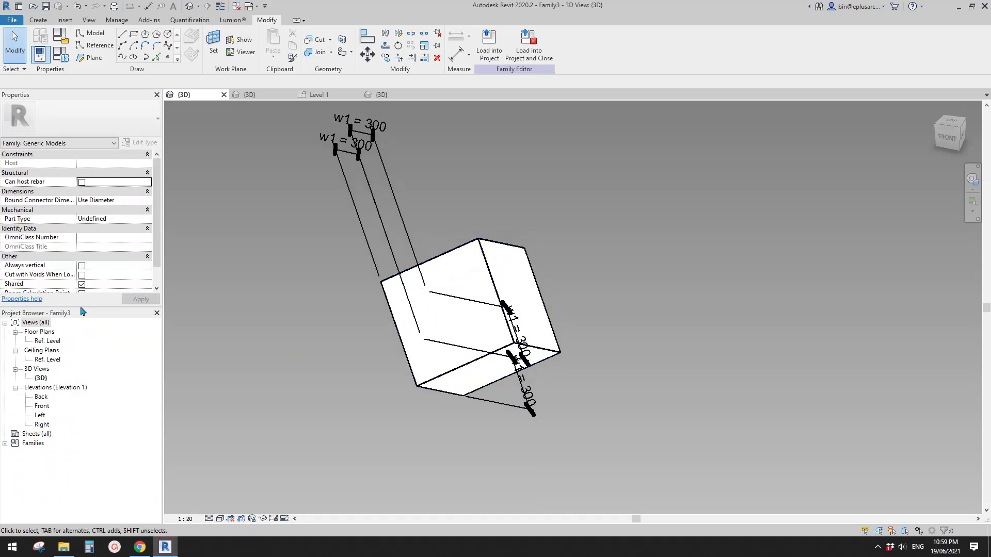
Set the cube family's w2 dimension parameter to 300 and apply the resize to the cube.
click(59, 61)
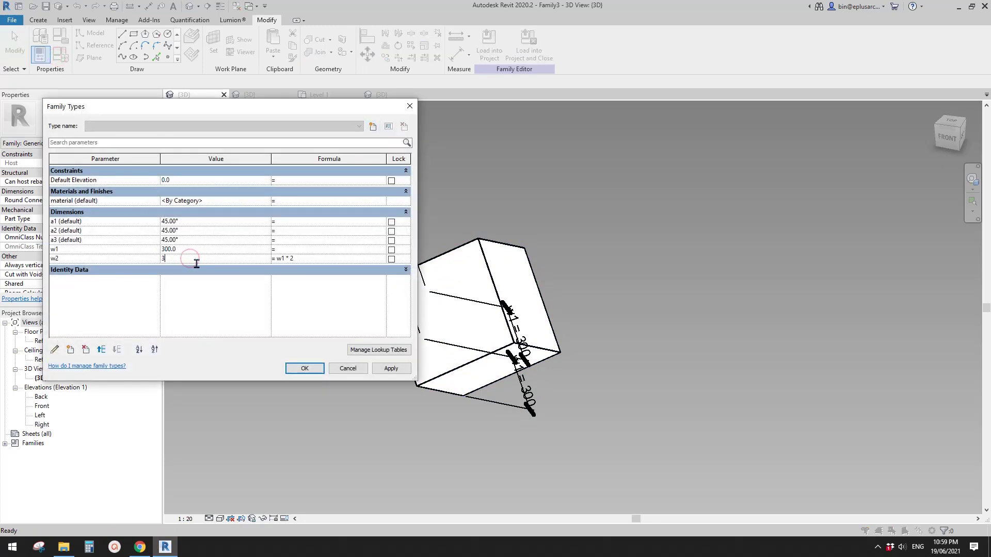
click(391, 369)
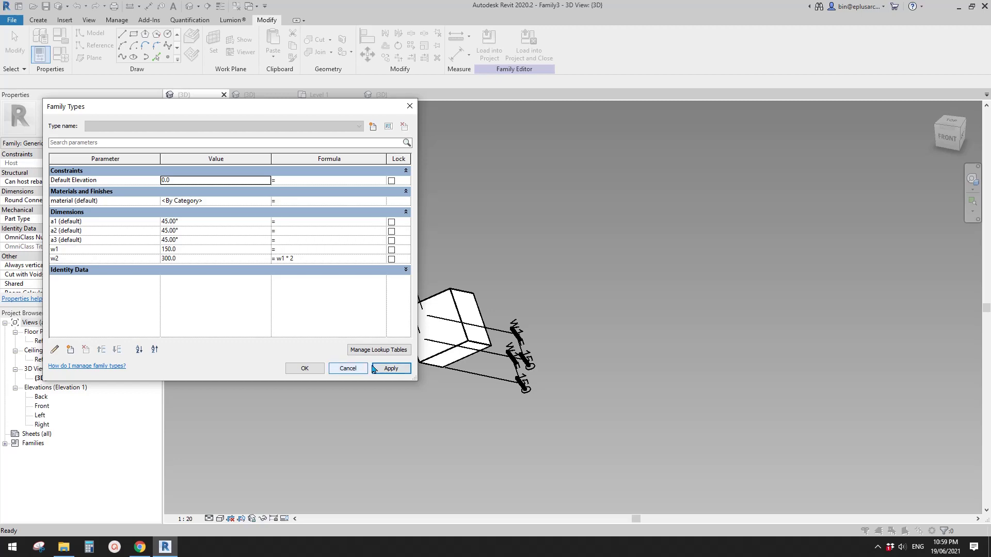
click(305, 369)
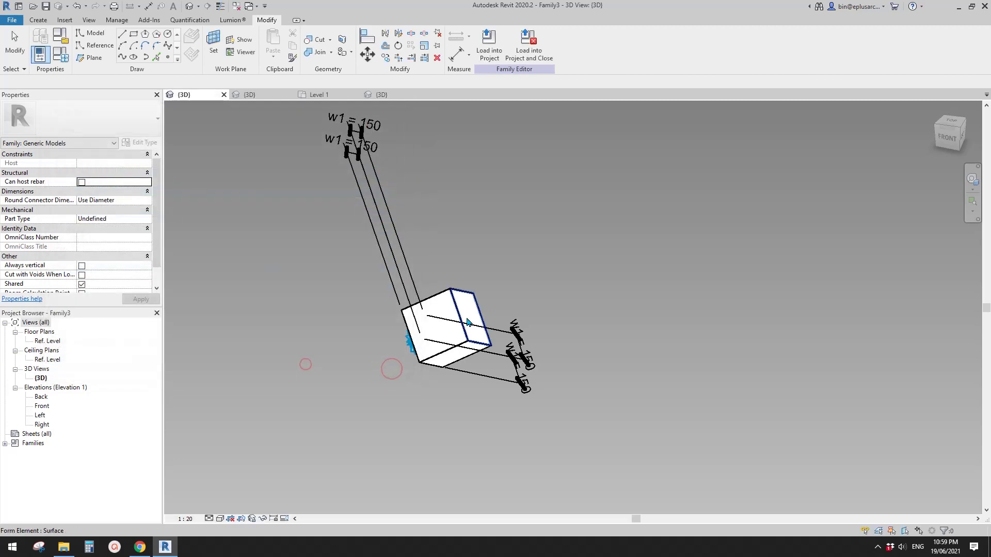
middle_drag(521, 351, 393, 344)
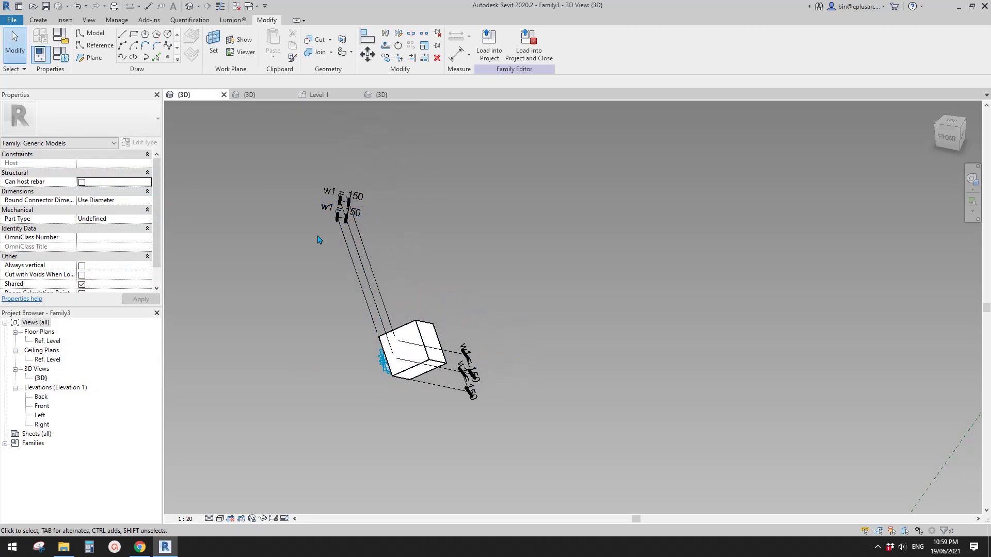
middle_drag(325, 235, 337, 242)
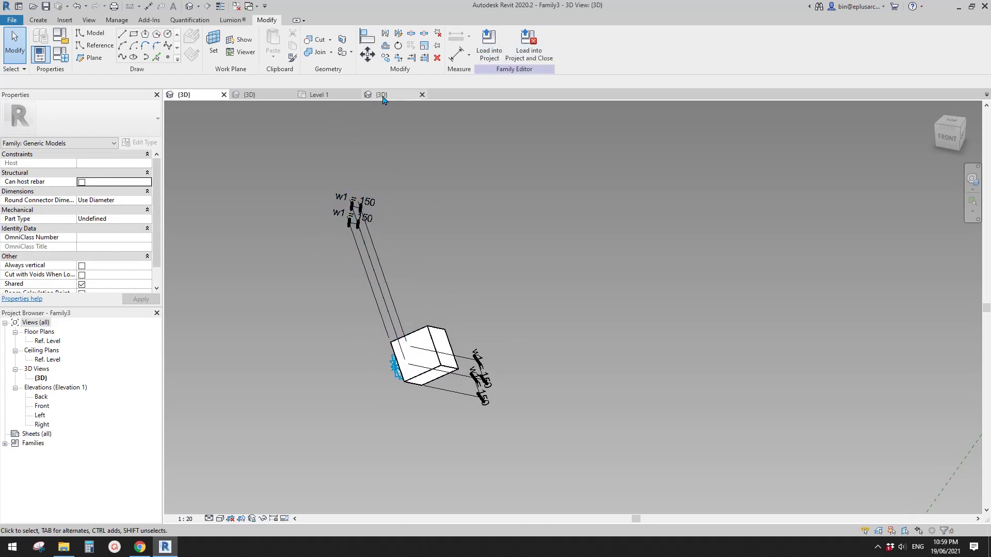
Load the resized cube family into Family4 without placing an instance.
click(487, 48)
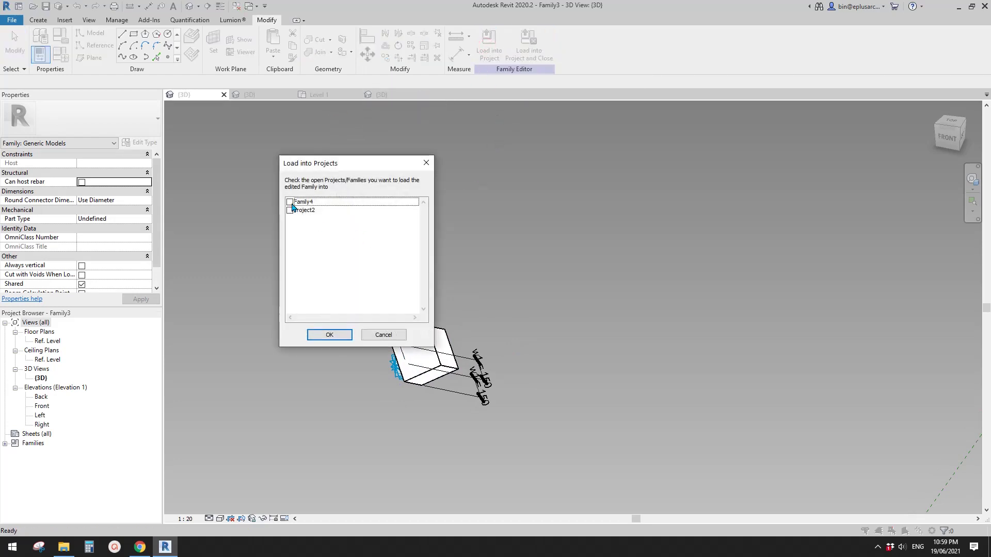
click(290, 202)
click(330, 335)
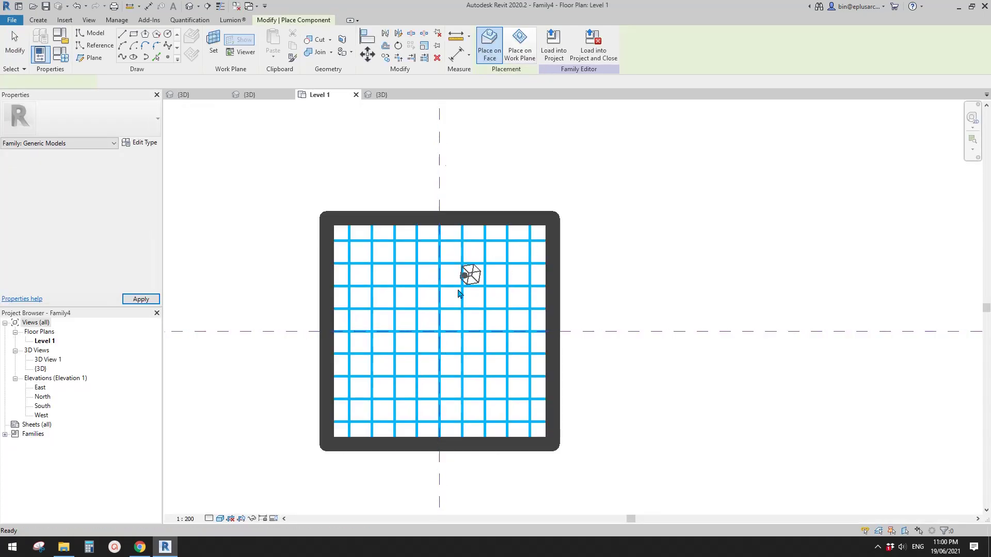
key(Escape)
Set both the U and V grids of the divided surface to a Fixed Distance layout of 300.
click(434, 286)
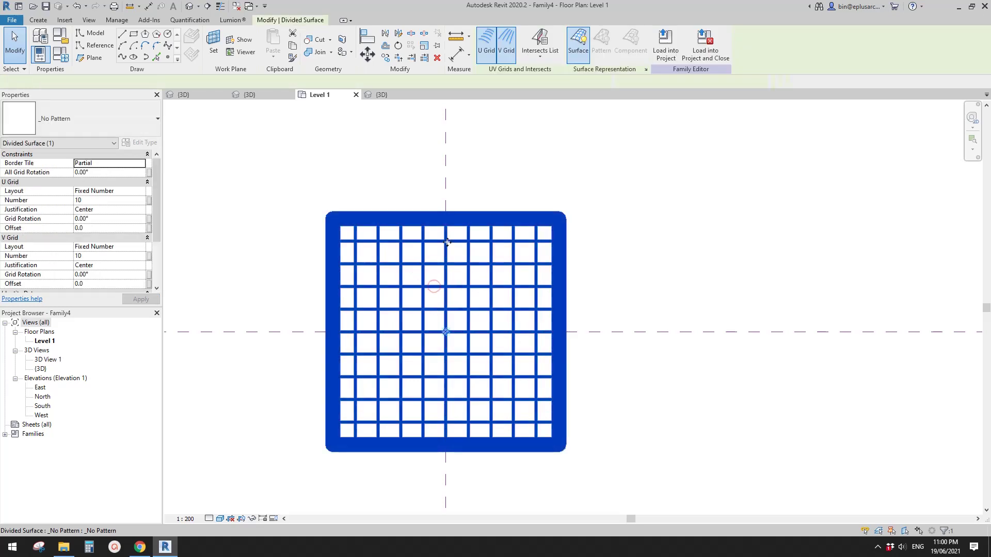
click(124, 191)
click(124, 191)
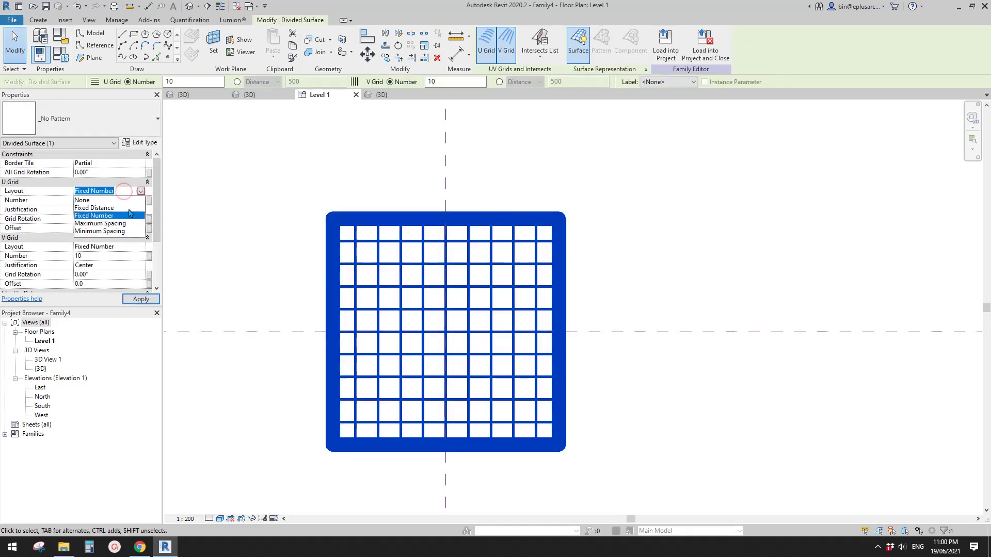
click(93, 208)
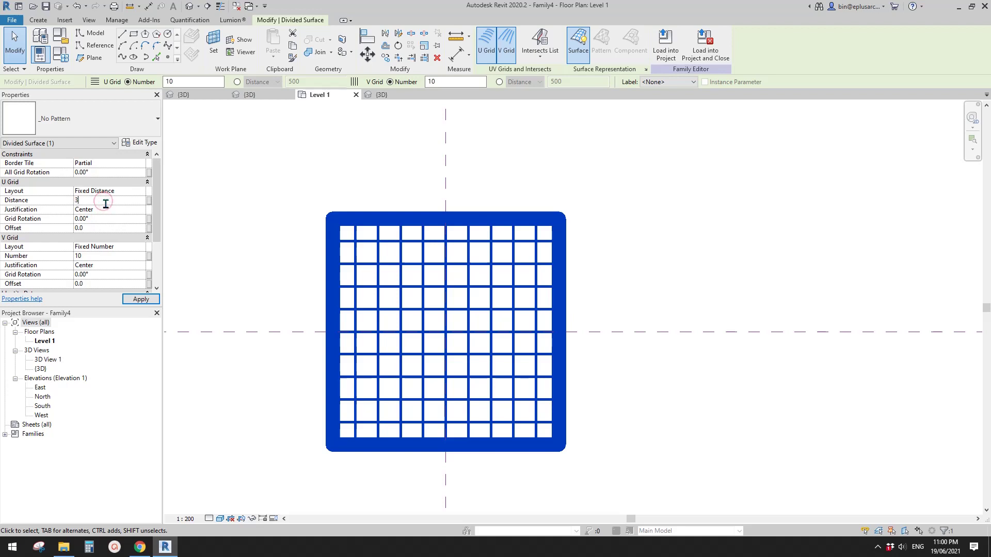
click(119, 246)
click(119, 246)
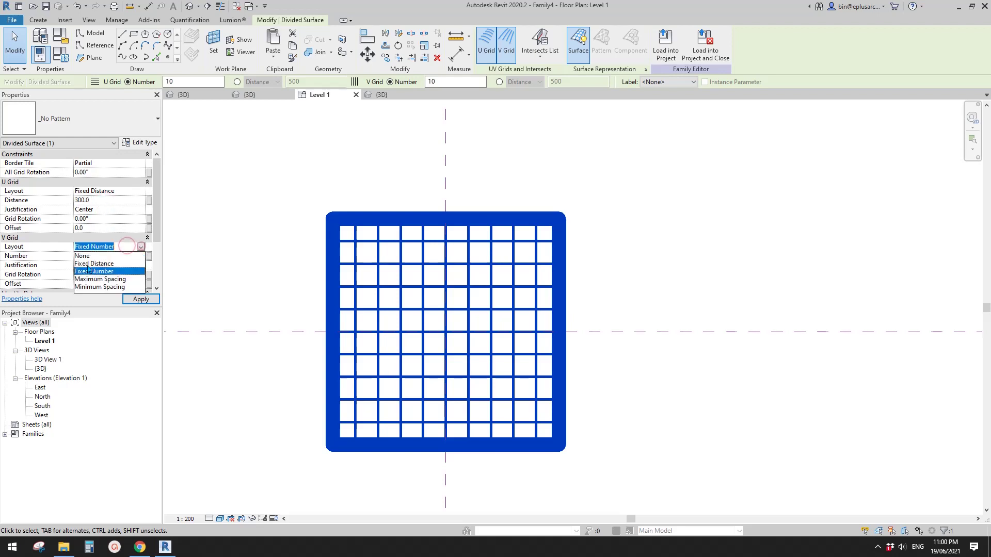
click(85, 266)
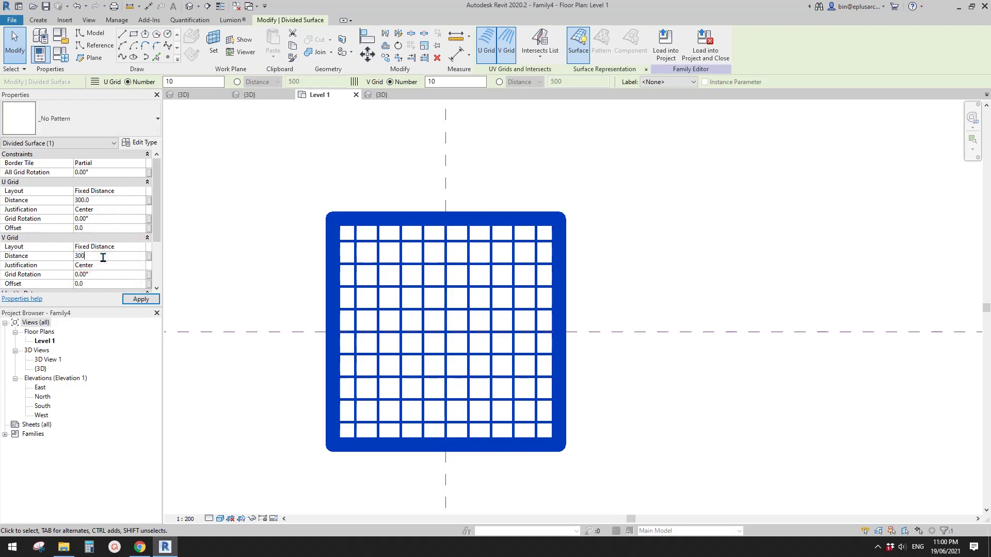
text(300)
click(139, 300)
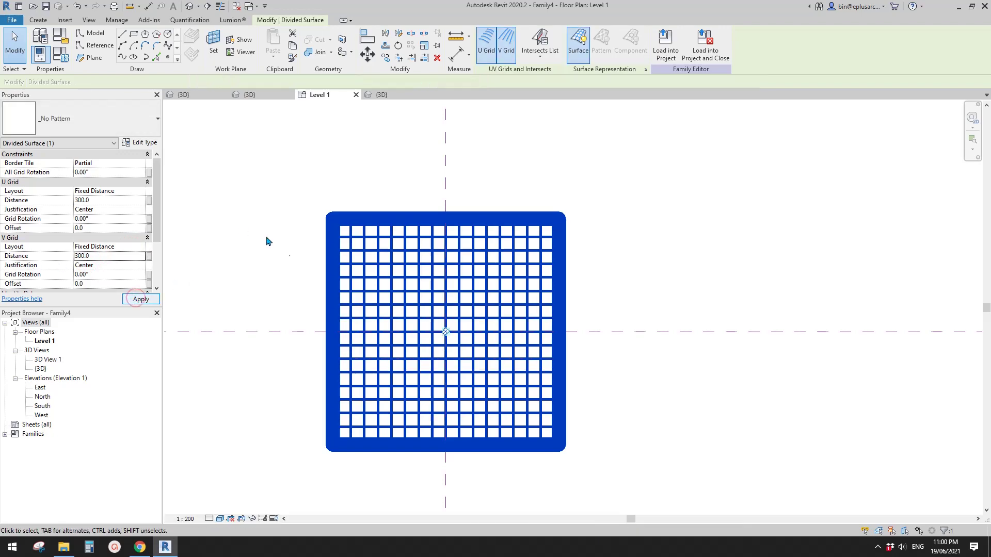
Enable the display of nodes in the divided surface's surface representation.
click(645, 70)
click(503, 230)
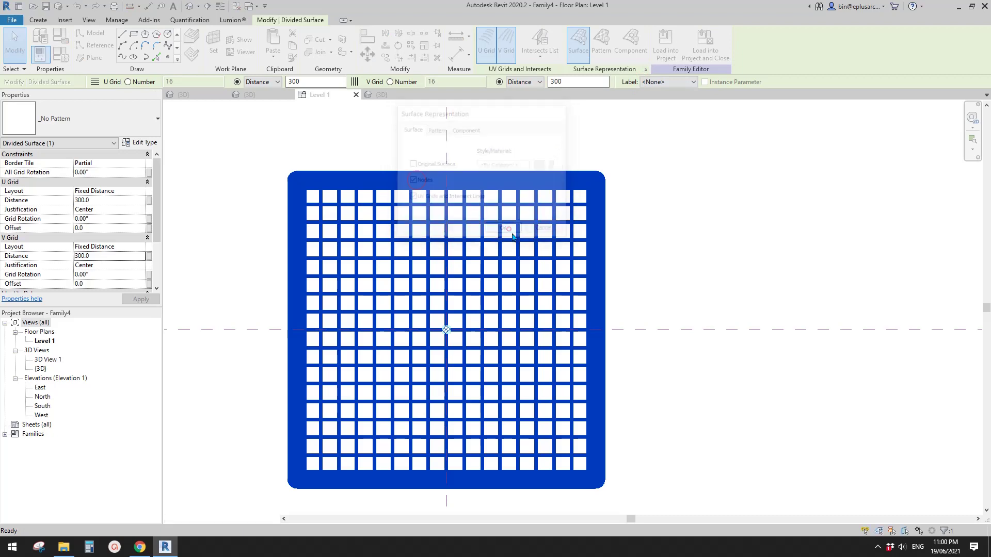
middle_drag(331, 169, 331, 149)
Place one Family3 cube component on a grid node and repeat it across the whole divided surface.
click(38, 20)
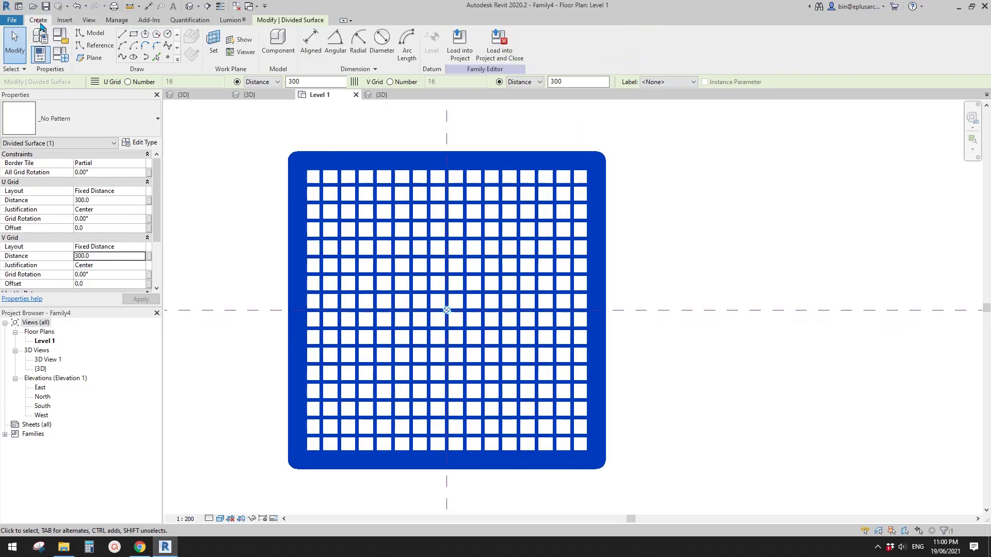
click(280, 43)
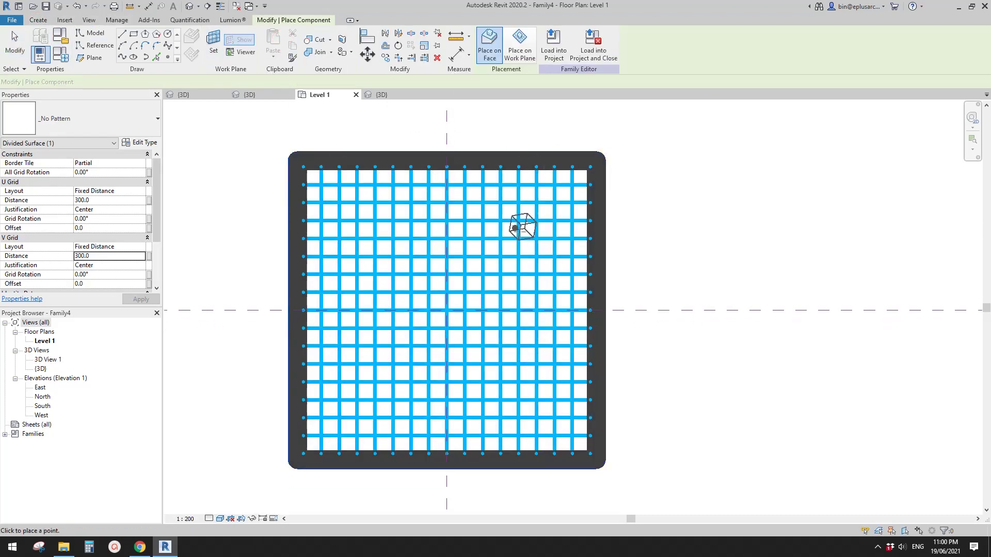
click(429, 272)
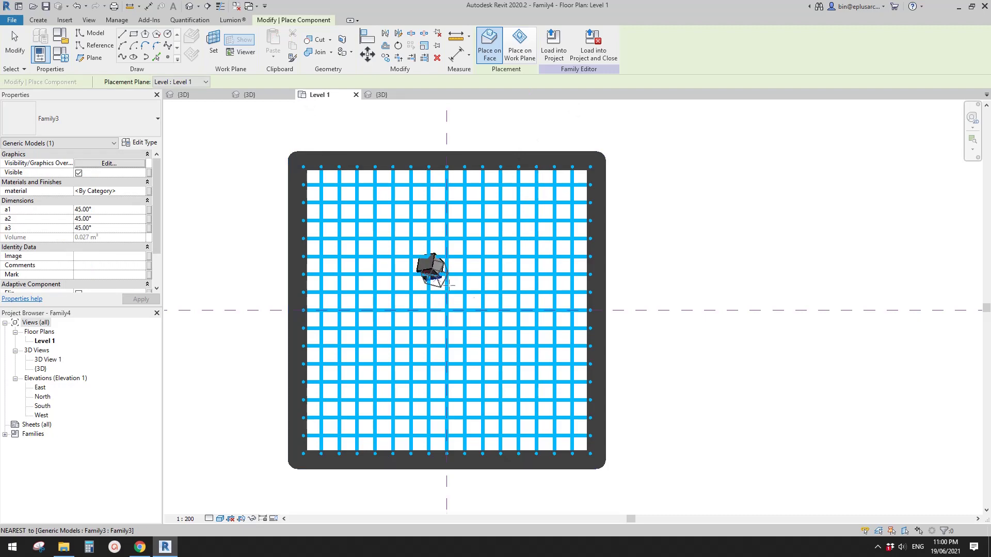
key(Escape)
click(437, 269)
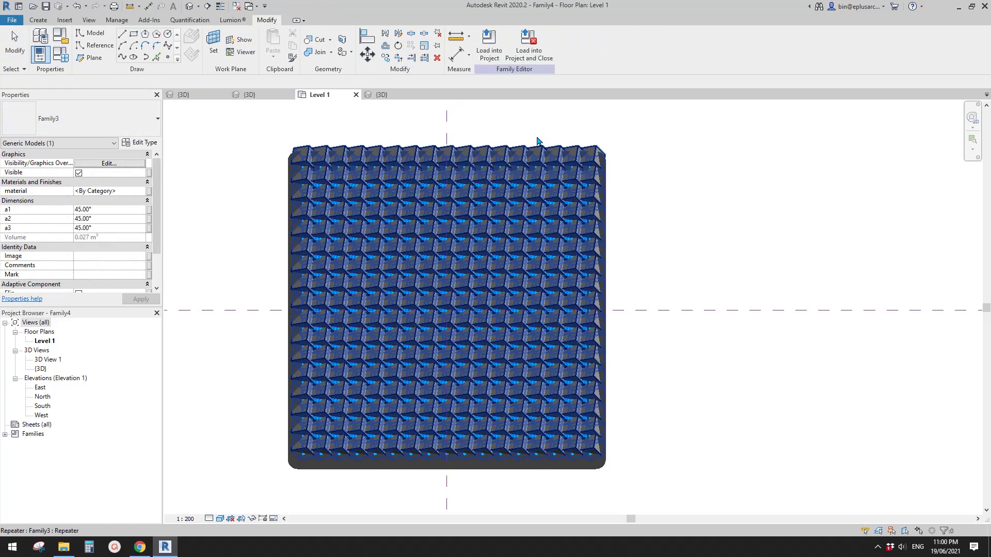
Examine the repeated cubes from several angles in the mass family's default 3D view.
click(189, 7)
middle_drag(549, 254, 449, 225)
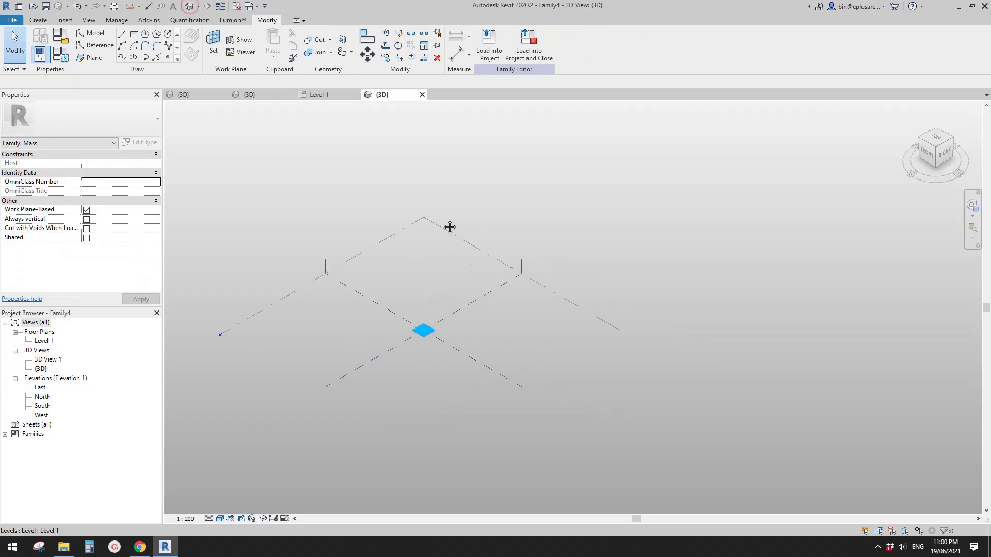
scroll(428, 330, up, 5)
scroll(402, 315, up, 3)
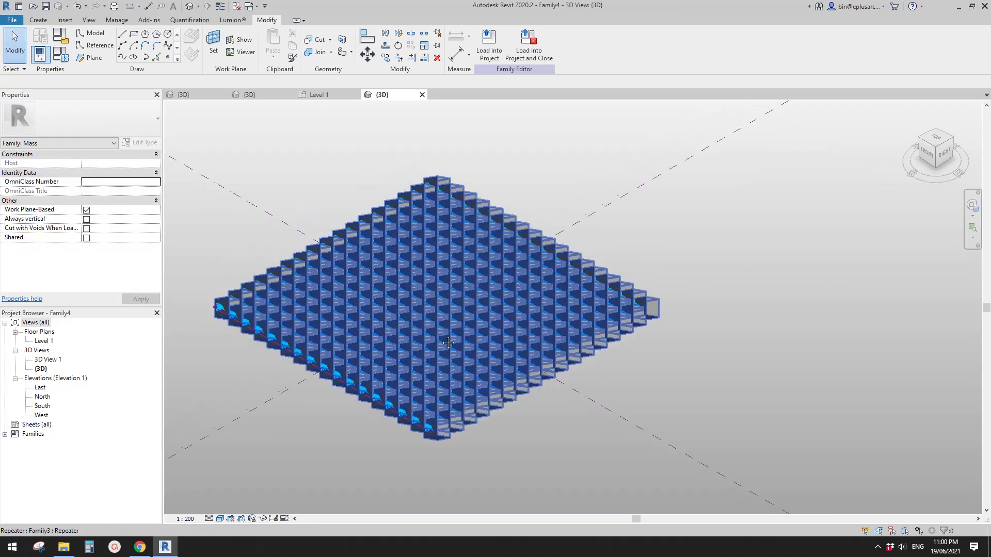
click(490, 323)
shift+middle_drag(482, 316, 401, 308)
key(Escape)
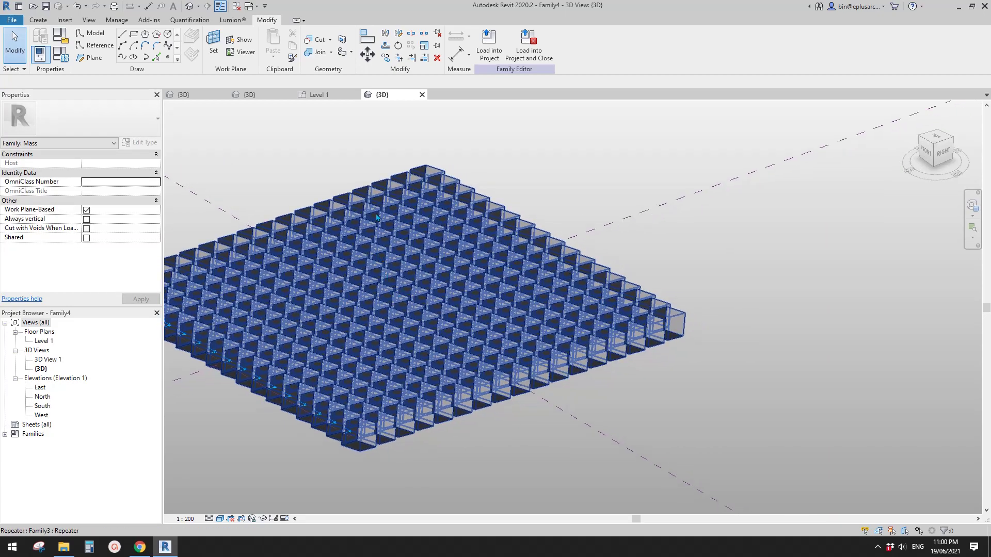
Launch Dynamo, start a new graph and add a Family Types node set to Family3:Family3.
click(119, 20)
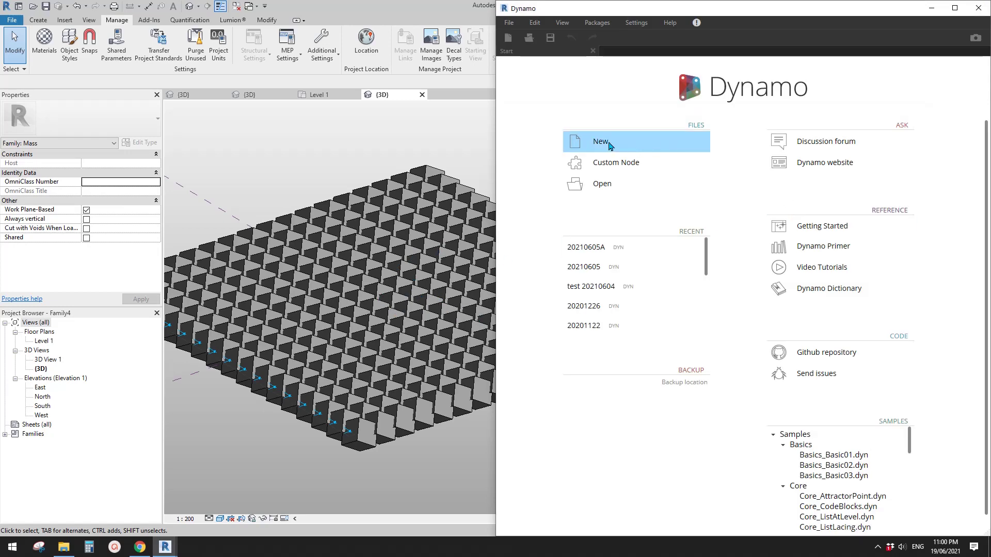
click(609, 144)
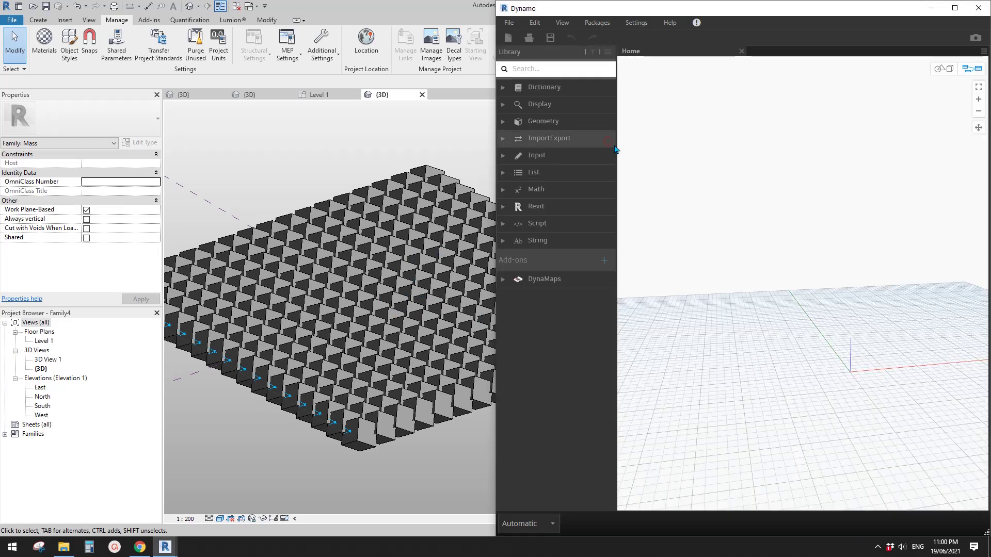
click(503, 206)
click(530, 325)
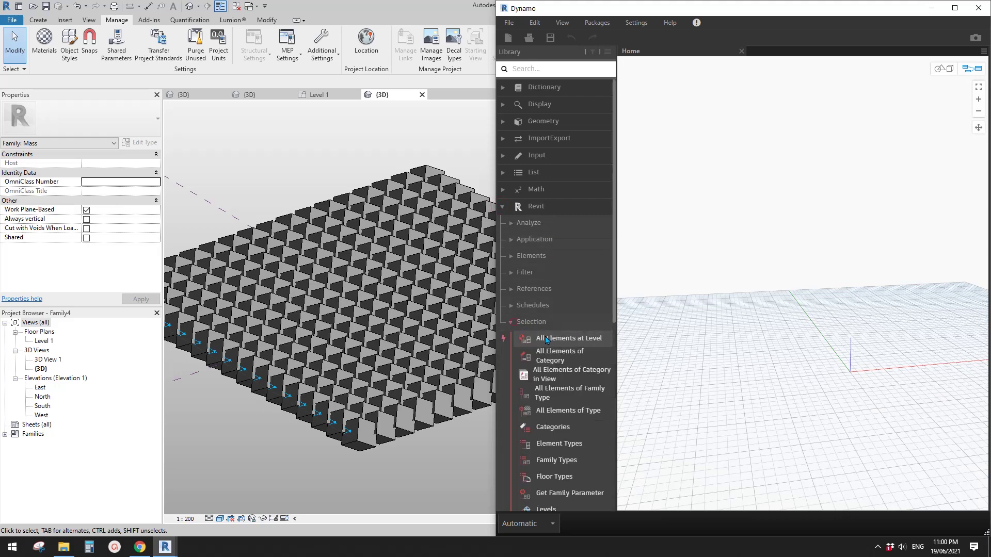
scroll(572, 353, down, 3)
scroll(571, 354, down, 3)
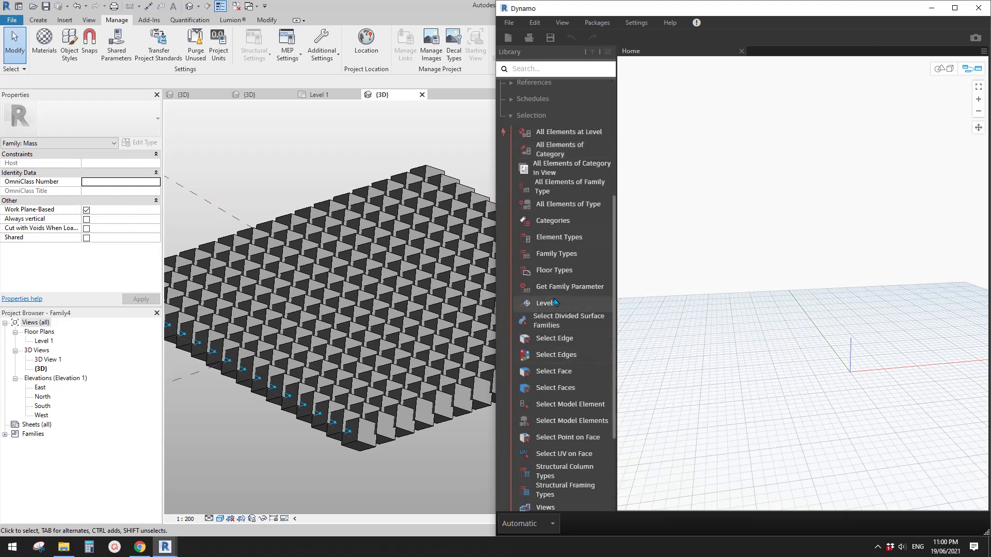
click(557, 253)
drag(801, 264, 672, 247)
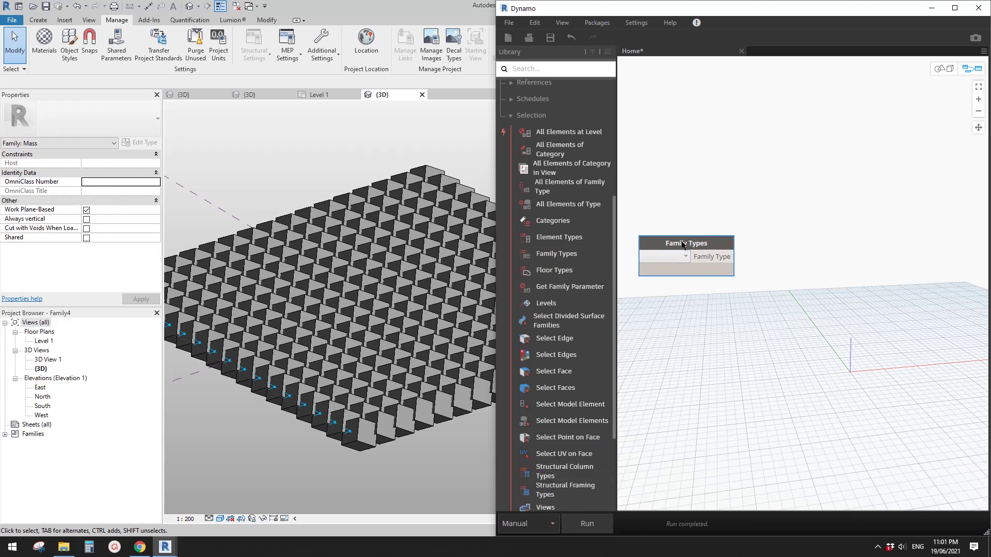
click(679, 255)
click(664, 270)
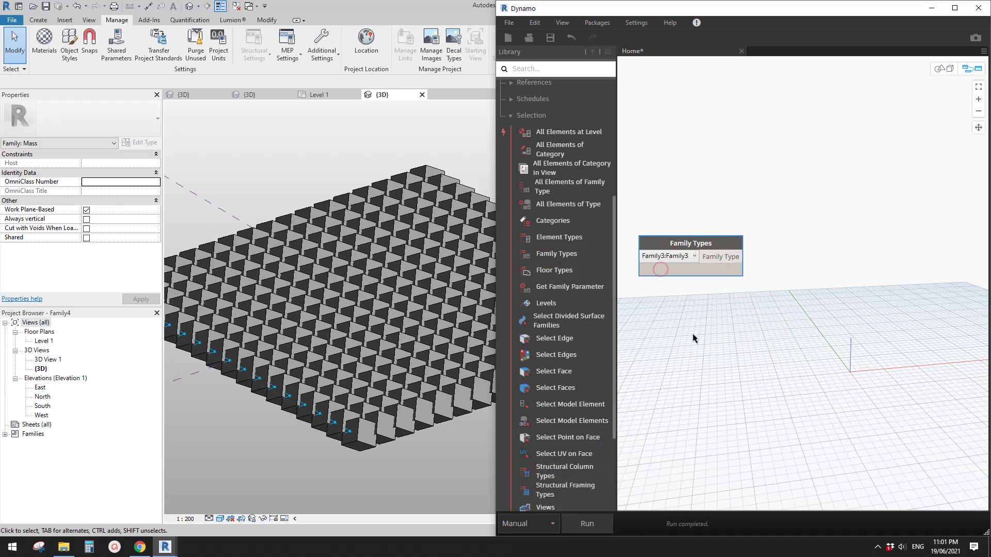
Add an All Elements of Family Type node, feed it from the Family Types node and run the graph.
click(560, 184)
drag(837, 280, 813, 247)
drag(741, 256, 767, 261)
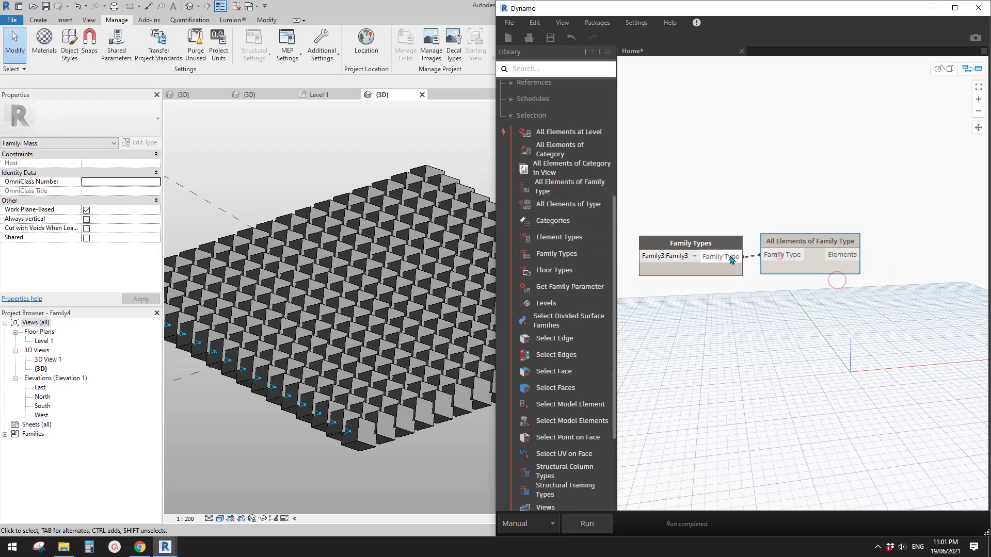
click(601, 522)
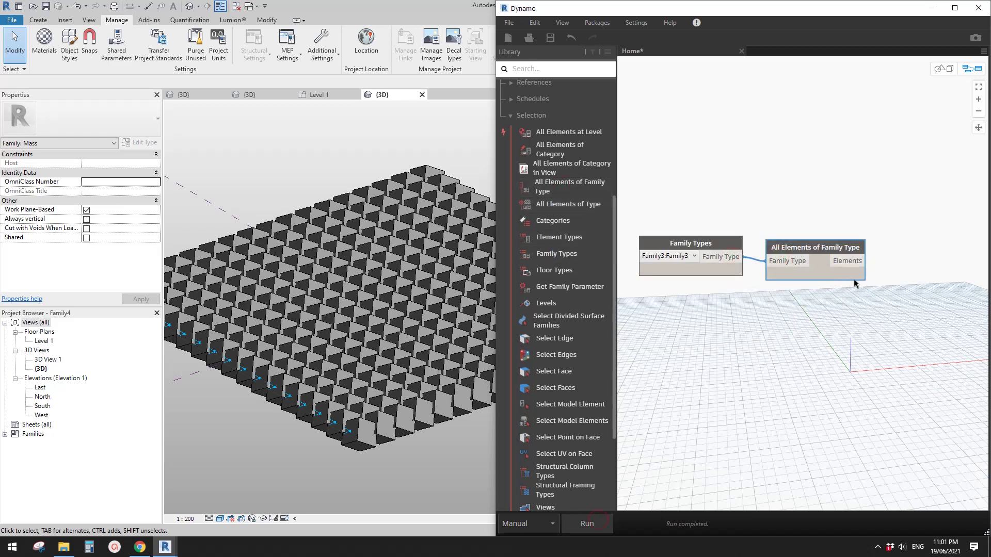
mouse_move(860, 295)
Add a Code Block below the Family Types node containing the range 1..360..1.
middle_drag(687, 340, 696, 335)
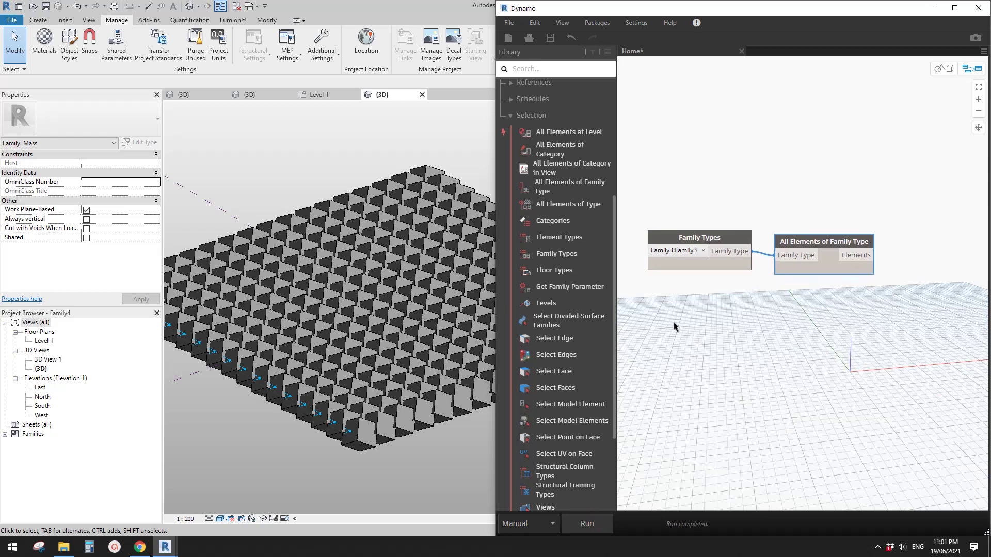
double_click(674, 327)
mouse_move(676, 316)
mouse_down()
mouse_move(709, 308)
mouse_move(686, 320)
mouse_up()
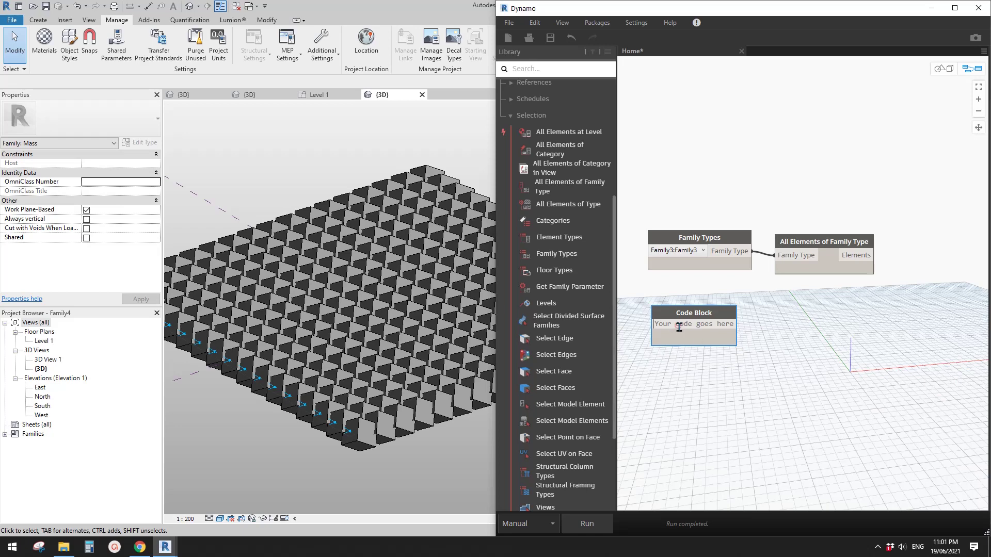
click(677, 323)
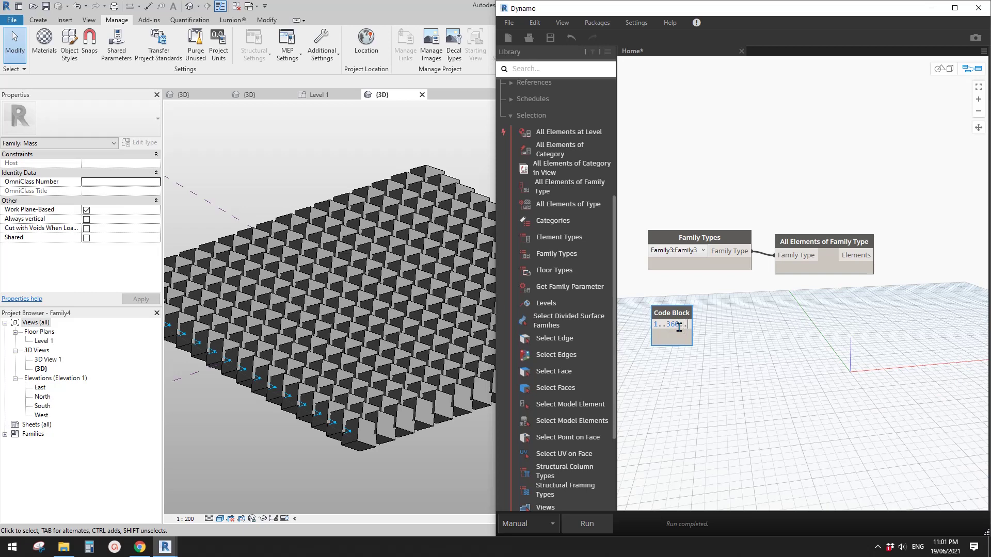
text(1..360..1)
click(742, 353)
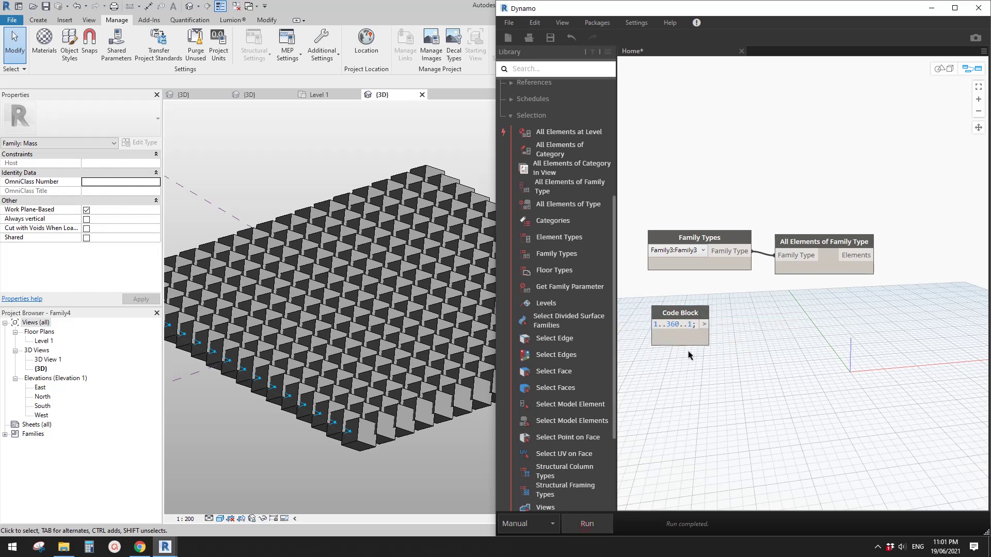
mouse_move(705, 357)
mouse_move(847, 269)
mouse_move(689, 338)
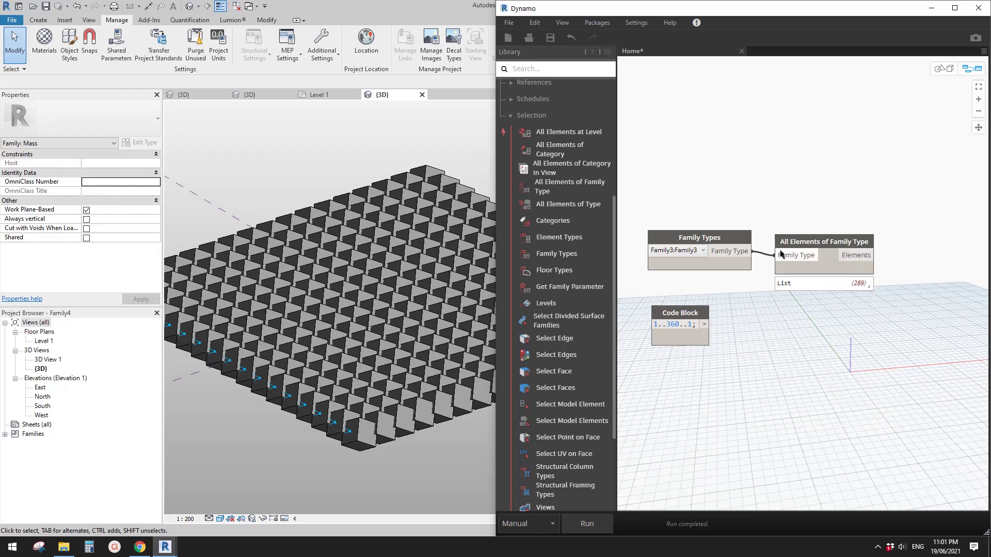
Add a List.Shuffle node beside the range Code Block and feed the range into its list input.
scroll(807, 354, up, 2)
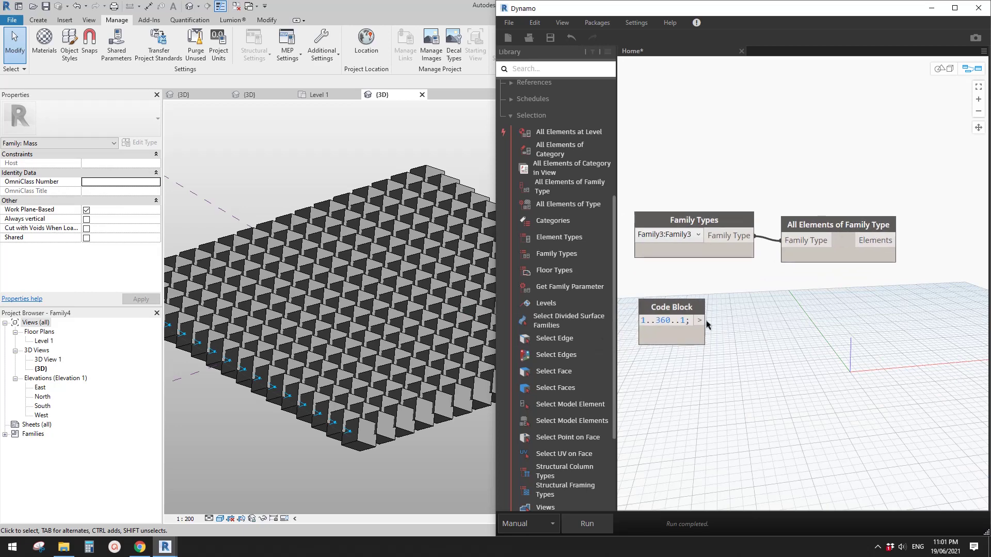
right_click(740, 318)
click(786, 332)
right_click(769, 318)
text(shu)
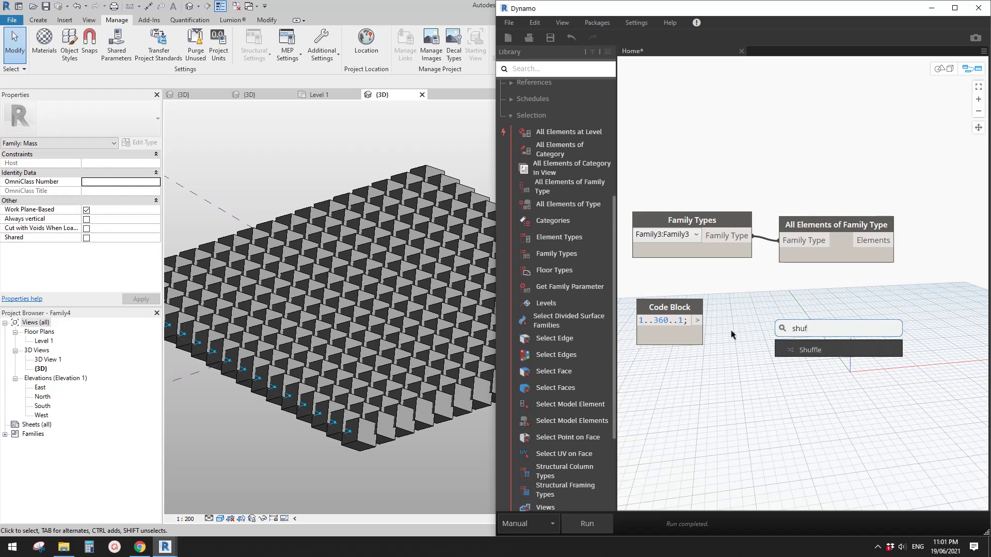
text(f)
click(808, 350)
drag(819, 348, 783, 304)
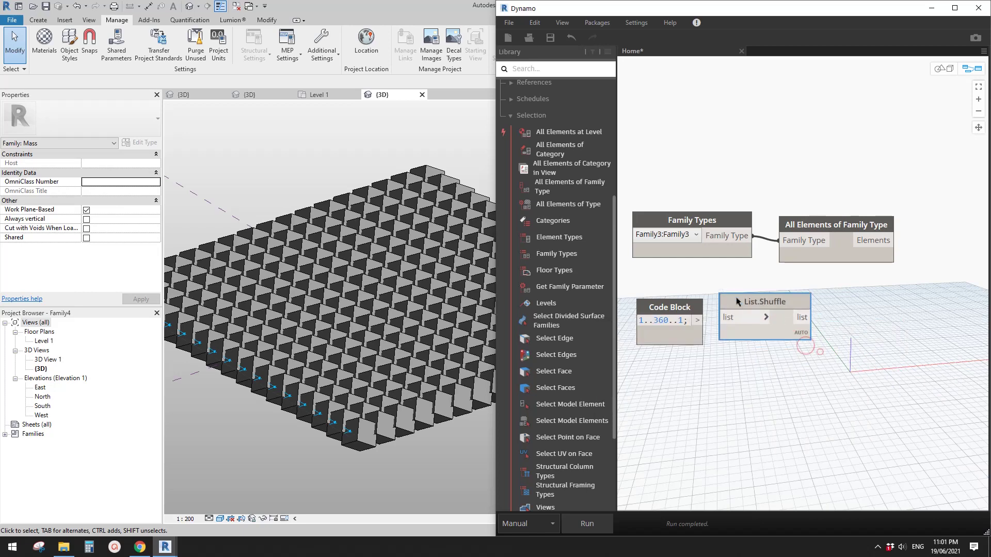
click(703, 320)
Add an Element.SetParameterByName node and feed its element input from the All Elements of Family Type node.
scroll(781, 361, down, 2)
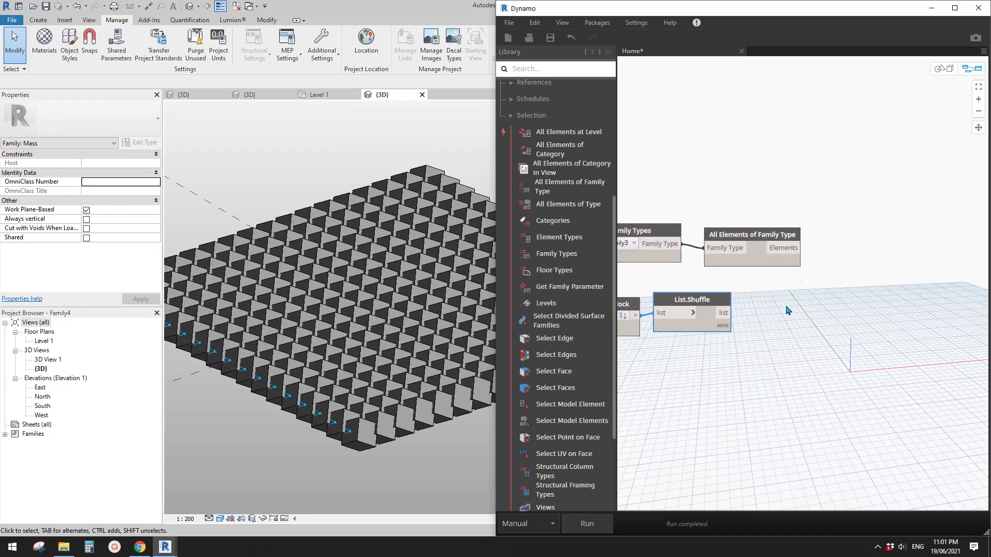
right_click(826, 231)
text(setpara)
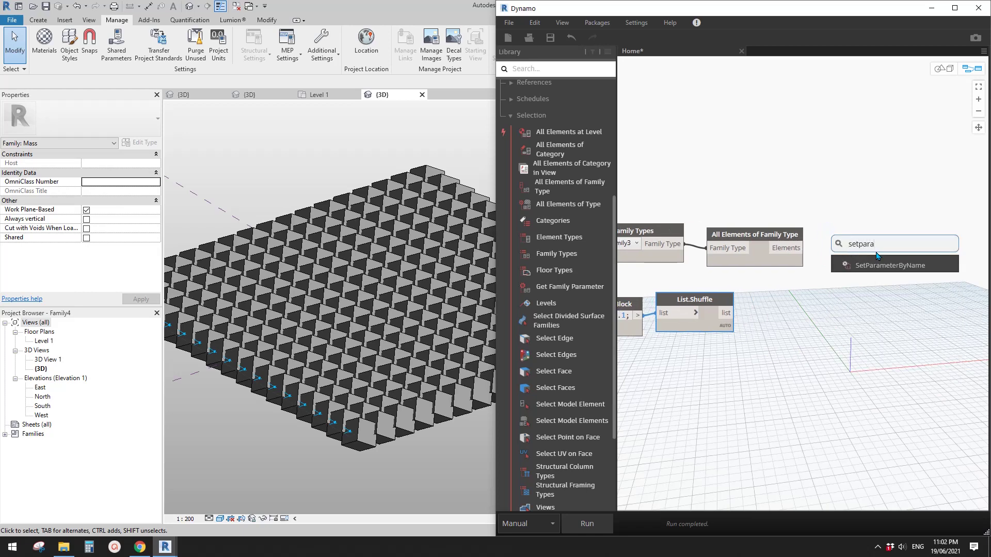
click(883, 264)
drag(887, 277, 855, 240)
click(851, 250)
click(804, 249)
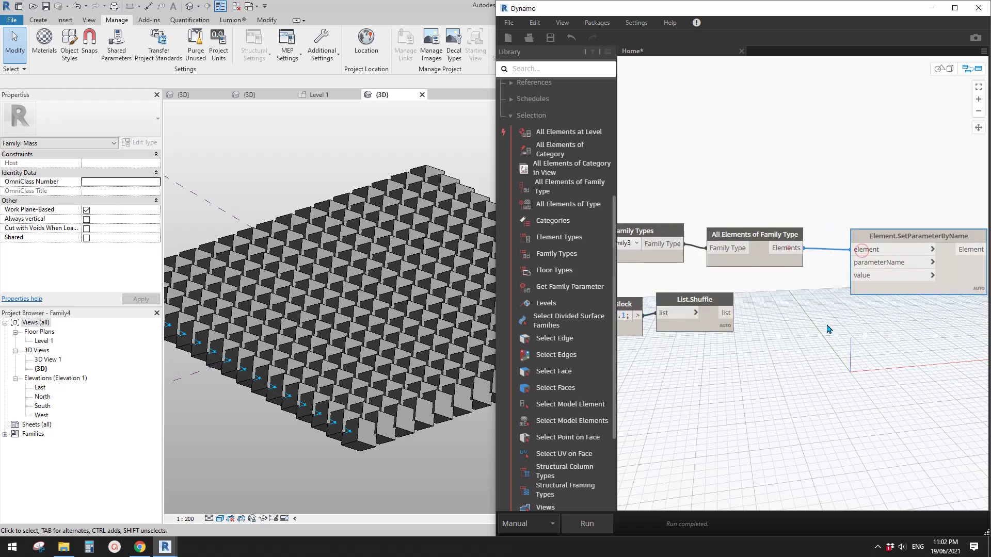
Duplicate the Element.SetParameterByName node twice, keeping the element connections, and stack the three nodes vertically.
middle_drag(829, 332, 770, 311)
drag(813, 235, 816, 231)
click(816, 234)
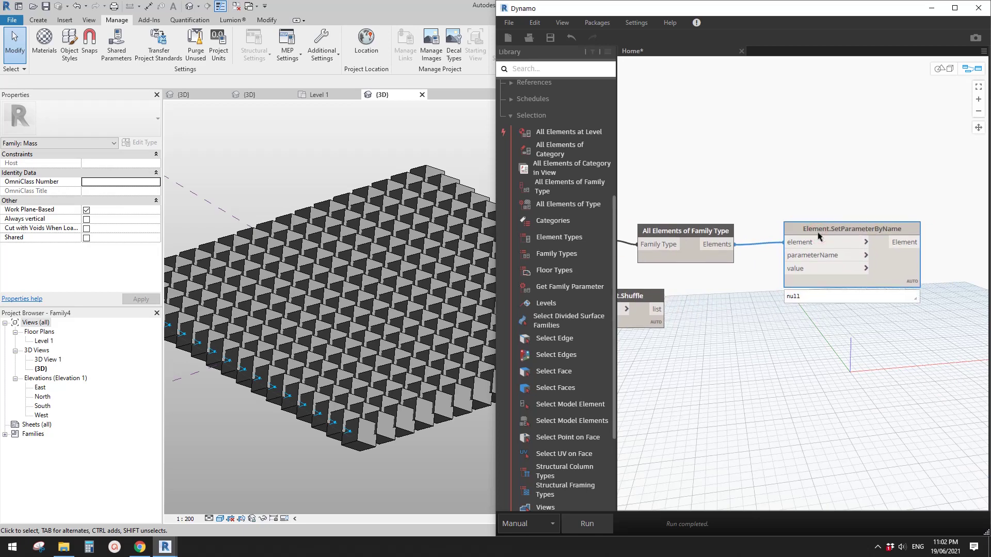
key(ctrl+c)
key(ctrl+v)
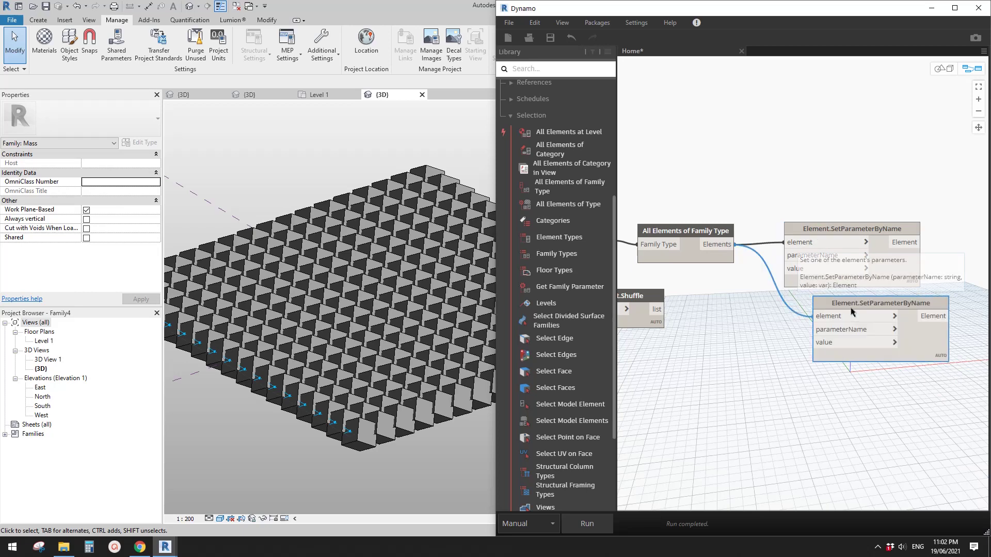
mouse_move(866, 312)
mouse_down()
mouse_move(862, 392)
mouse_move(855, 303)
mouse_up()
drag(847, 227, 857, 223)
middle_drag(721, 341, 746, 332)
Add a Code Block with the strings "a1", "a2" and "a3" on separate lines.
click(725, 286)
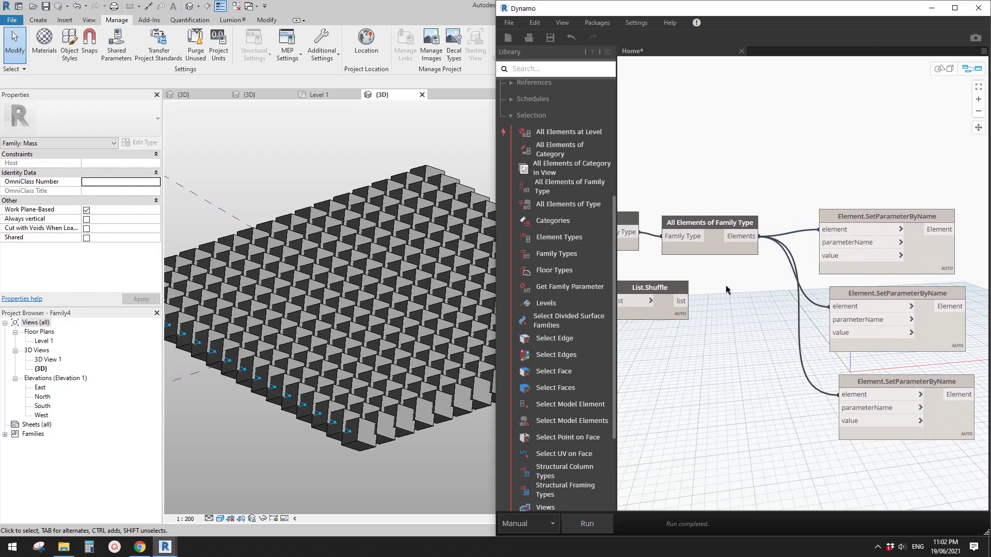
double_click(726, 286)
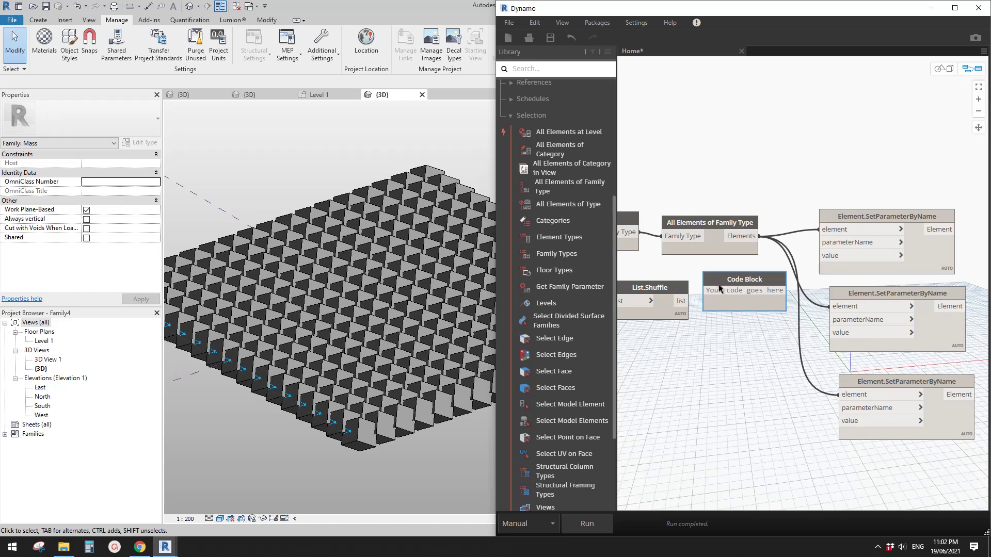
click(720, 287)
click(716, 292)
text(")
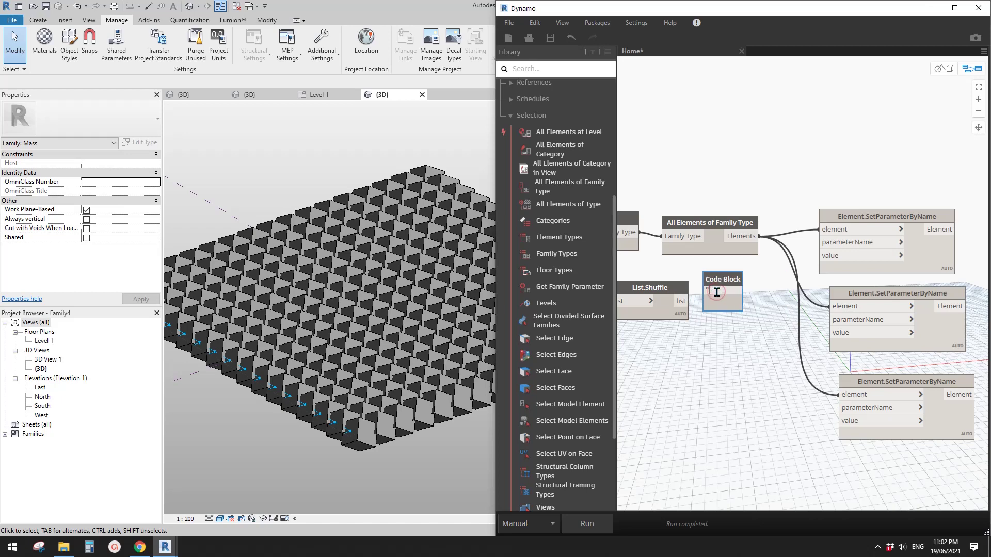
text(a";)
key(Return)
text("a2";)
key(Return)
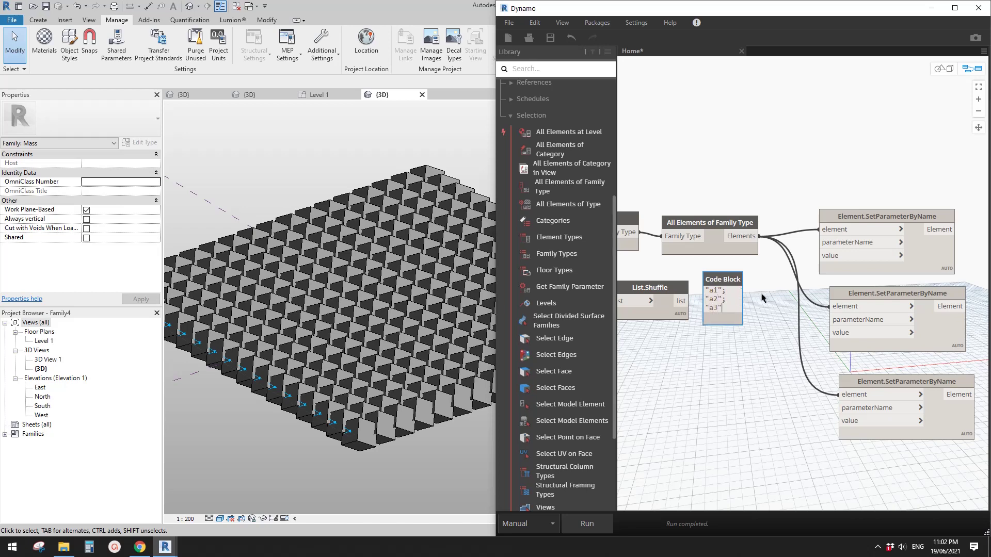
click(751, 341)
Connect "a1", "a2" and "a3" to the parameterName inputs of the first, second and third Element.SetParameterByName nodes respectively.
drag(730, 277, 821, 243)
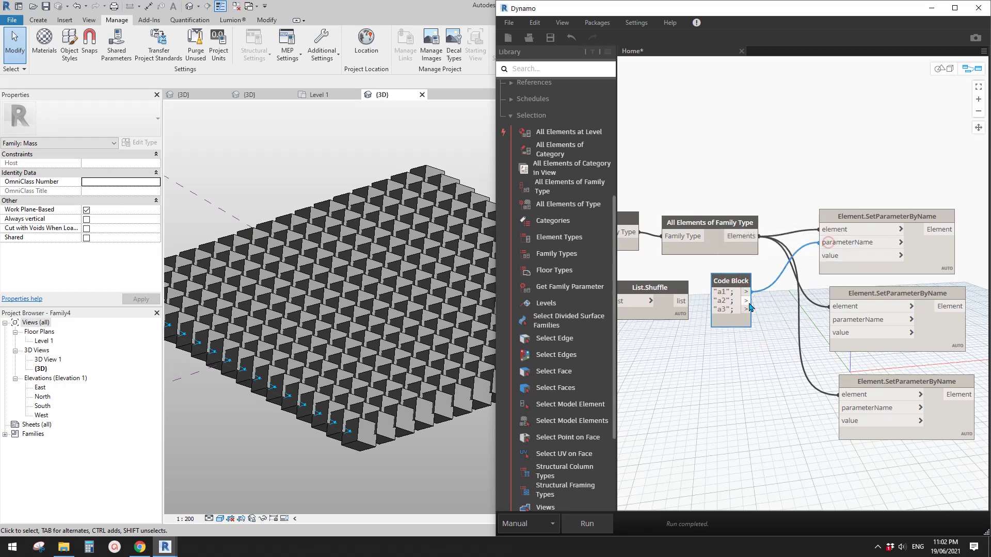
drag(746, 300, 829, 319)
drag(746, 309, 800, 368)
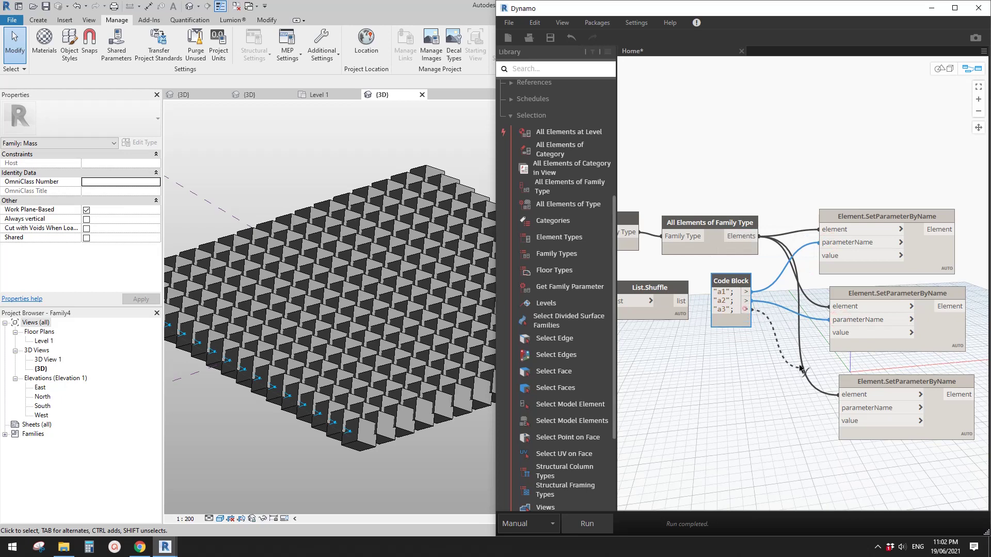
click(849, 410)
Feed the List.Shuffle output into the value inputs of all three Element.SetParameterByName nodes and run the graph.
middle_drag(741, 382, 779, 340)
drag(735, 257, 738, 278)
click(748, 294)
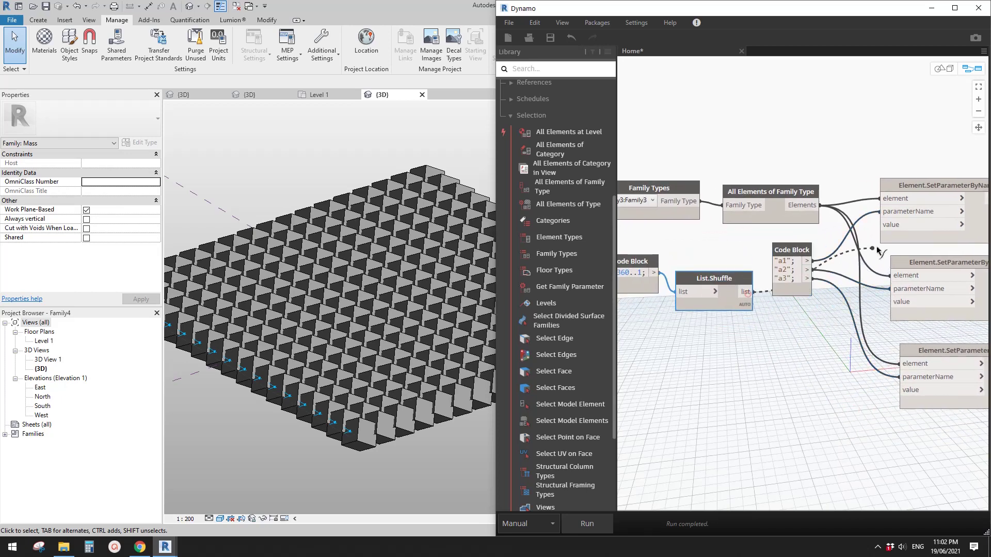
drag(877, 249, 880, 225)
drag(714, 293, 897, 302)
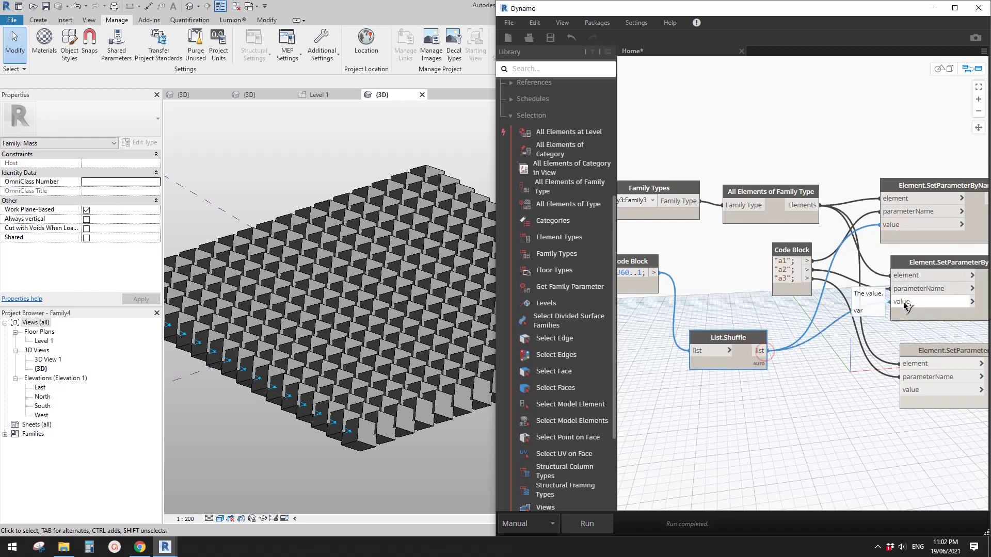
click(758, 352)
click(905, 394)
middle_drag(800, 396, 758, 396)
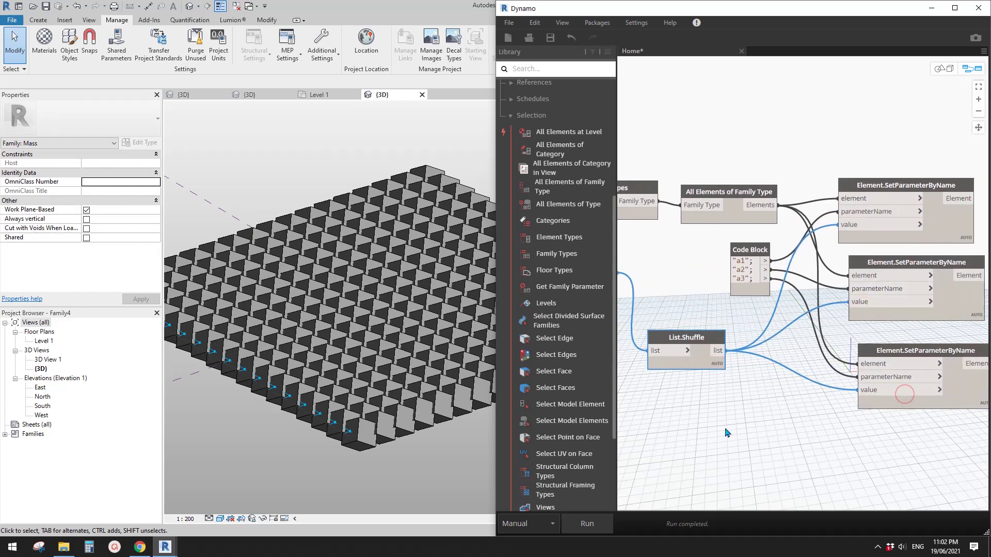
click(605, 521)
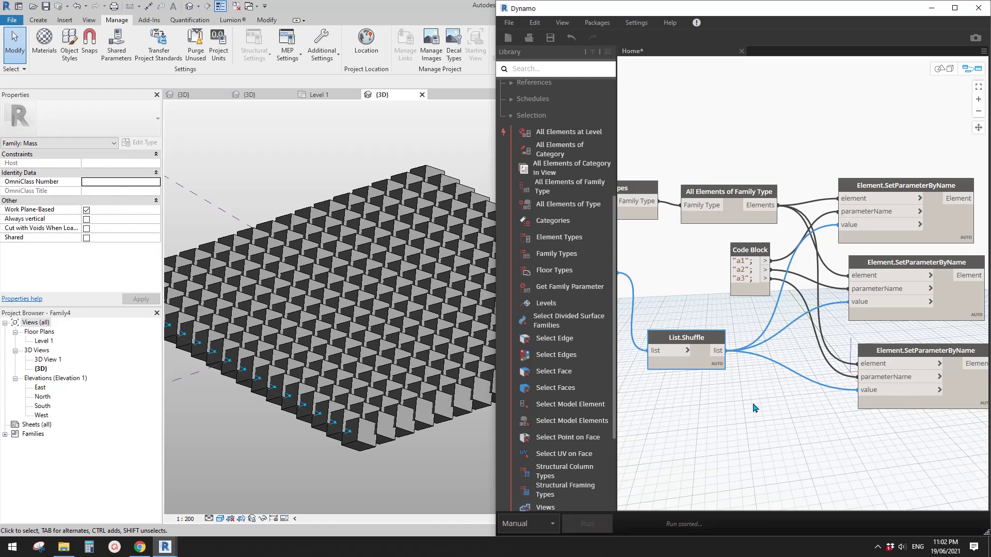
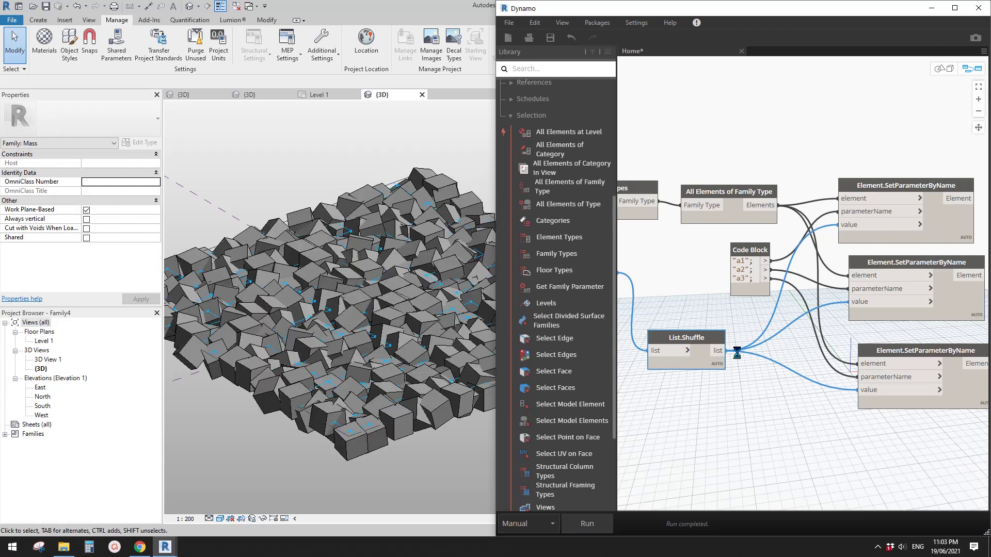
Examine the rotated cubes in Revit's 3D view from several angles, both close up and as a whole.
scroll(279, 319, down, 5)
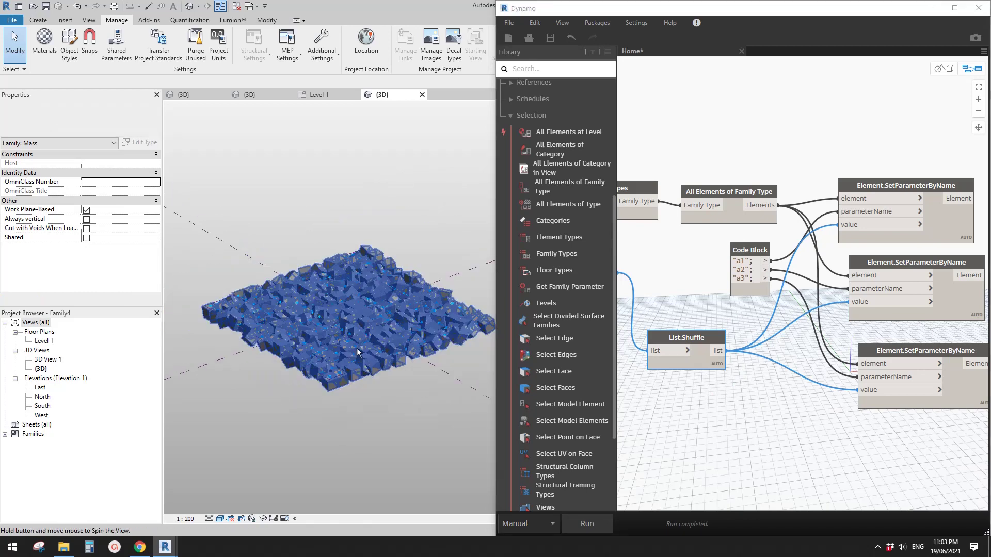
shift+middle_drag(381, 410, 410, 391)
scroll(383, 329, up, 4)
scroll(412, 393, up, 3)
scroll(410, 393, up, 3)
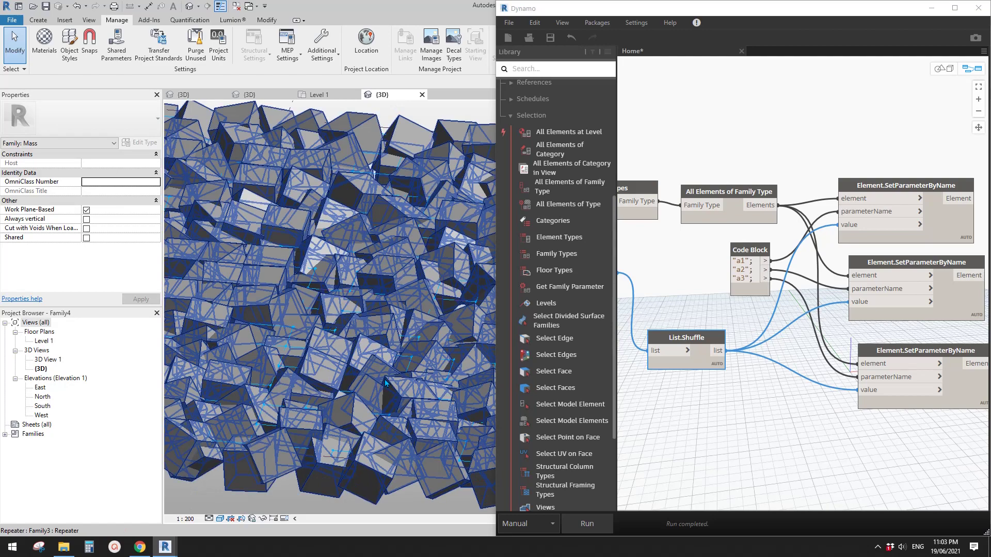
scroll(387, 380, down, 6)
scroll(383, 413, up, 6)
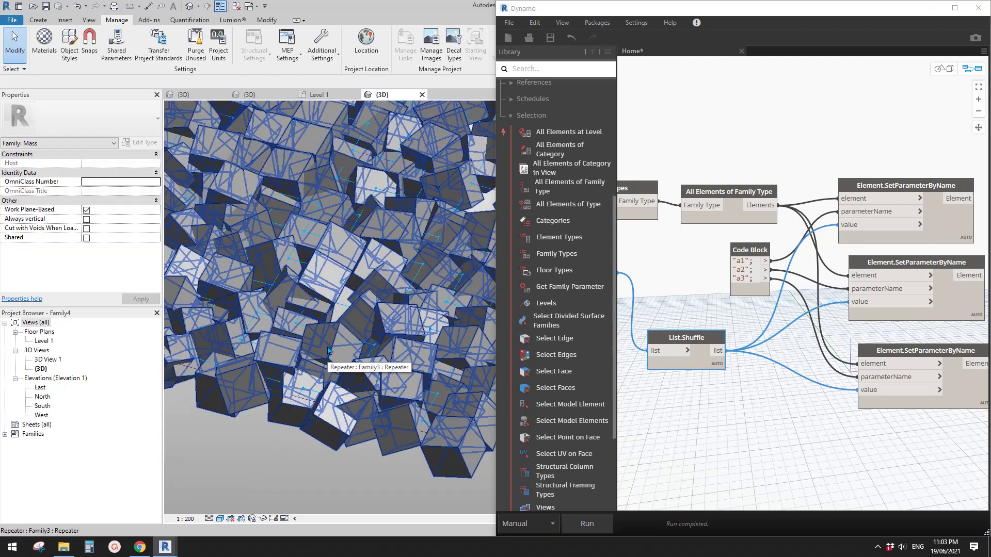
scroll(328, 352, down, 3)
shift+middle_drag(345, 348, 424, 411)
scroll(422, 404, up, 2)
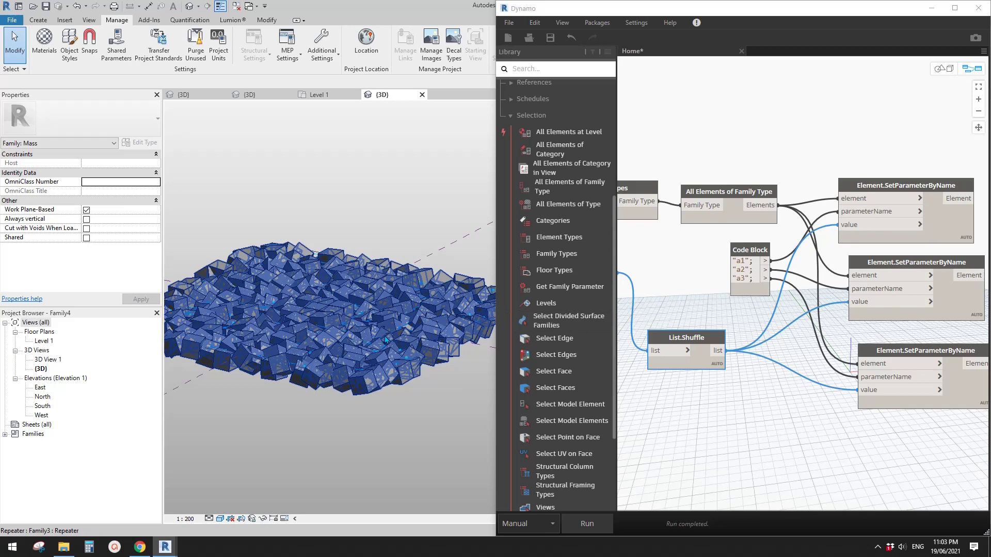
shift+middle_drag(366, 395, 412, 365)
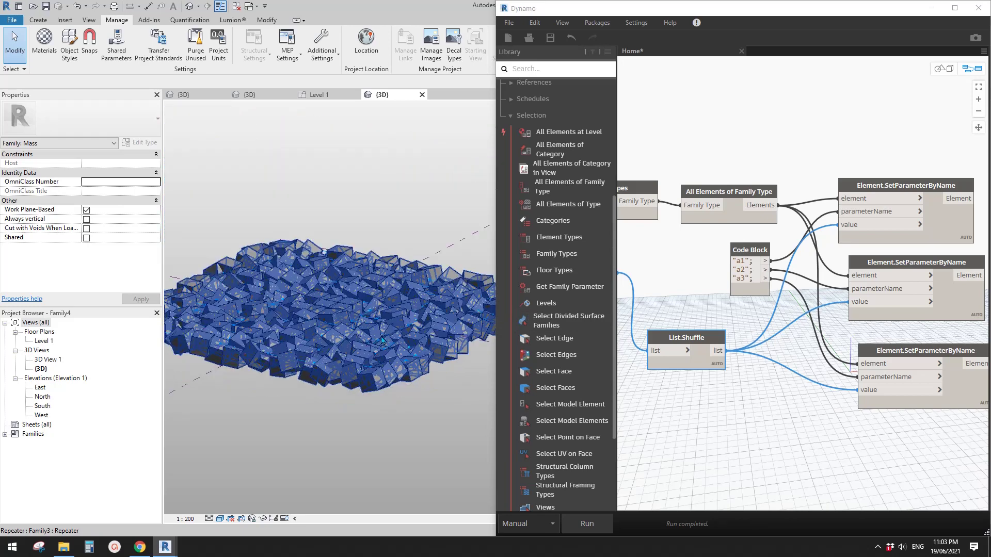
Set the w2 type dimension of the repeated Family3 cubes to 250, apply it and deselect the repeater.
click(355, 317)
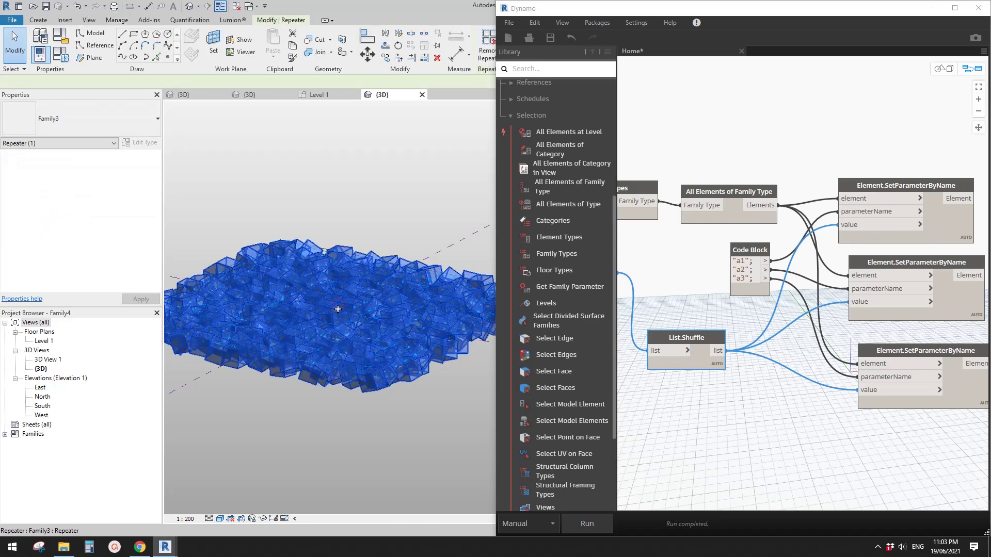
click(145, 142)
click(244, 218)
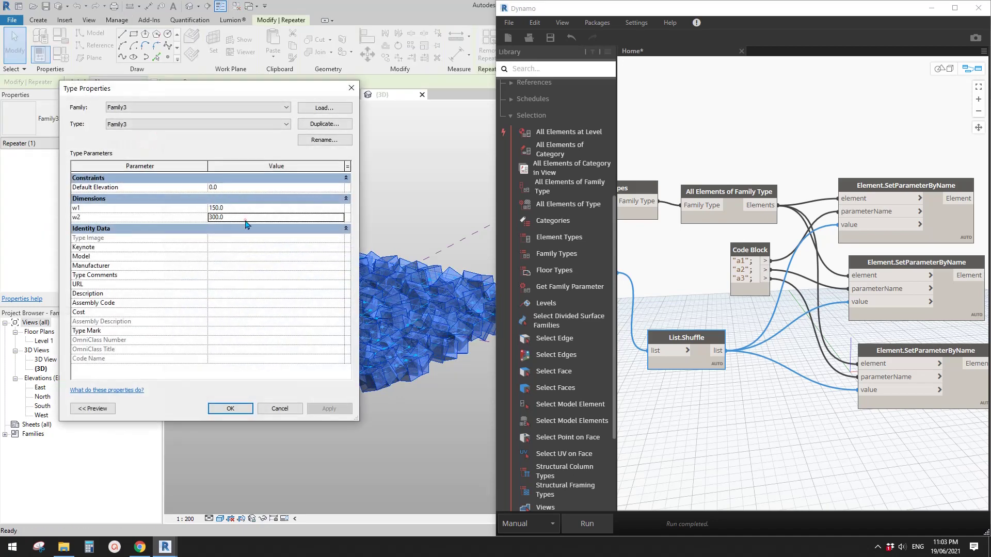
text(3)
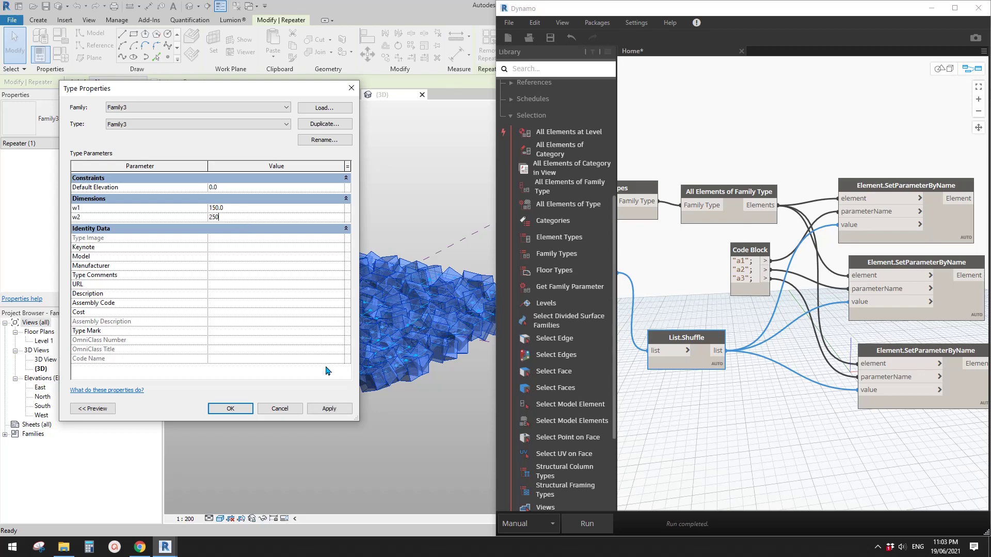
click(331, 409)
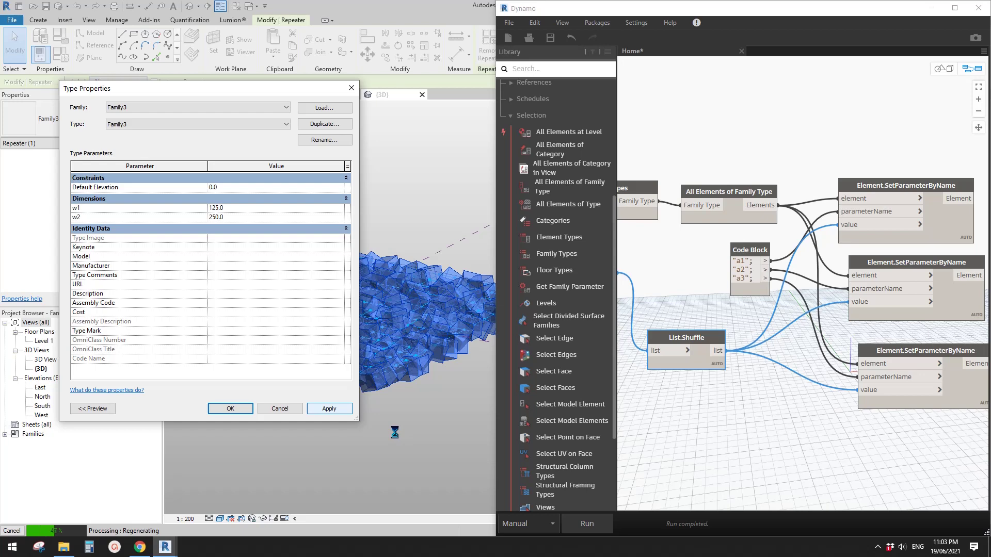
click(232, 408)
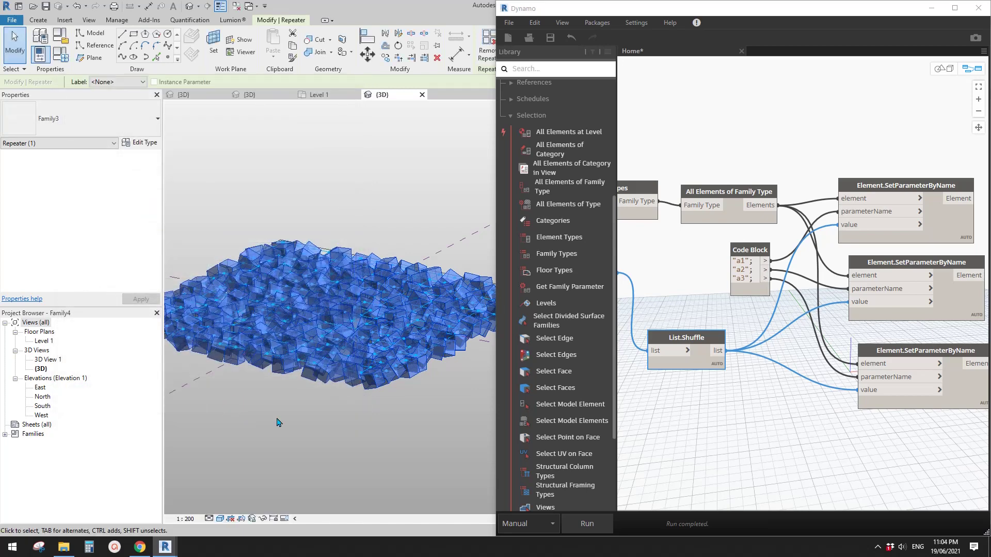
click(327, 400)
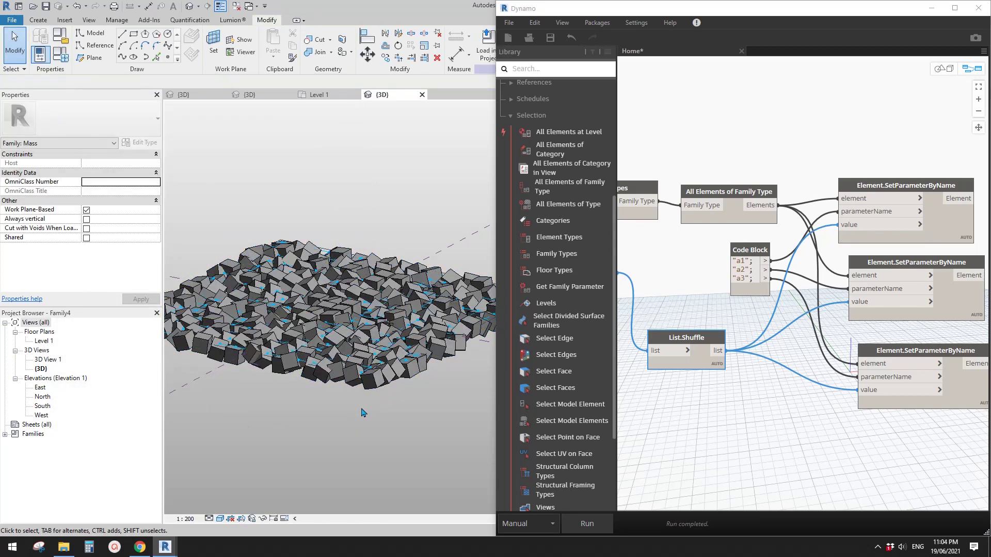
Examine the resized, rotated cubes in Revit's 3D view from above and from a low angle.
shift+middle_drag(362, 413, 348, 372)
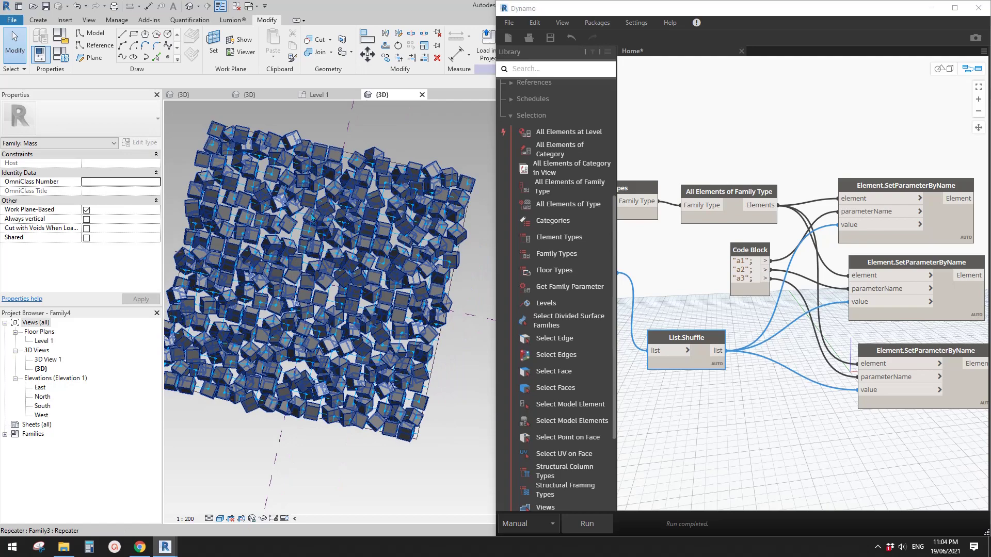
mouse_move(311, 217)
shift+middle_down()
mouse_move(410, 310)
mouse_move(408, 264)
shift+middle_up()
scroll(416, 409, down, 3)
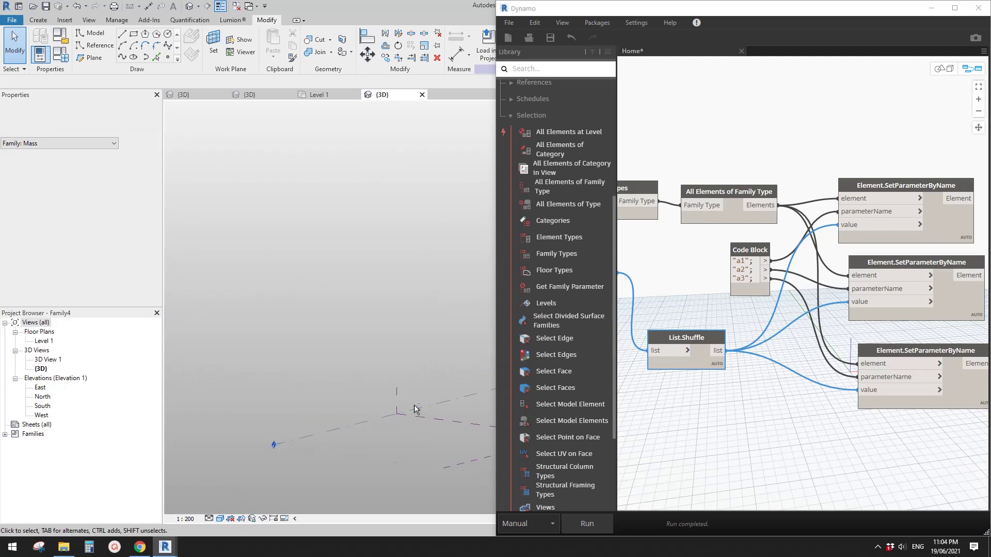
shift+middle_drag(415, 409, 402, 391)
scroll(367, 359, up, 6)
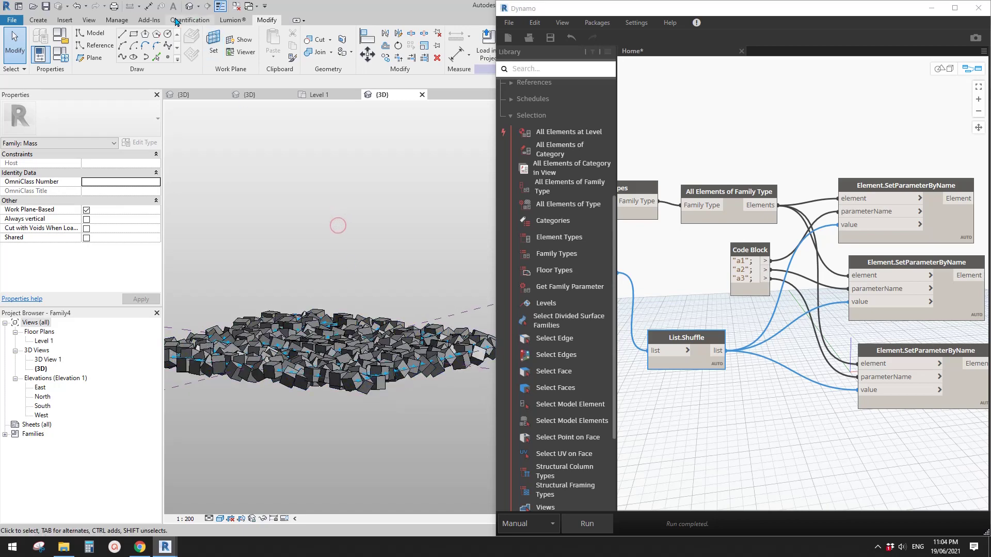
Create a new material in the Revit family and name it "a".
click(116, 20)
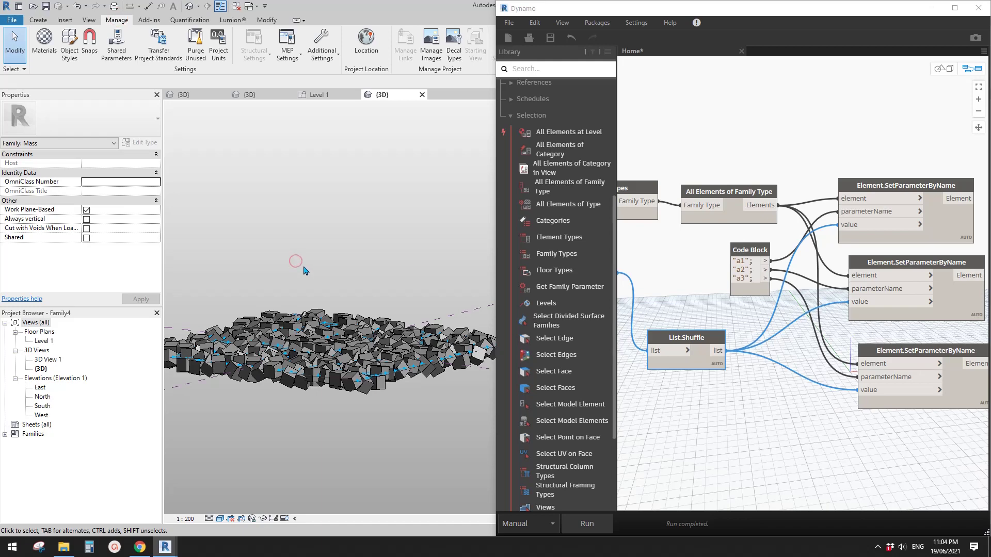
click(44, 39)
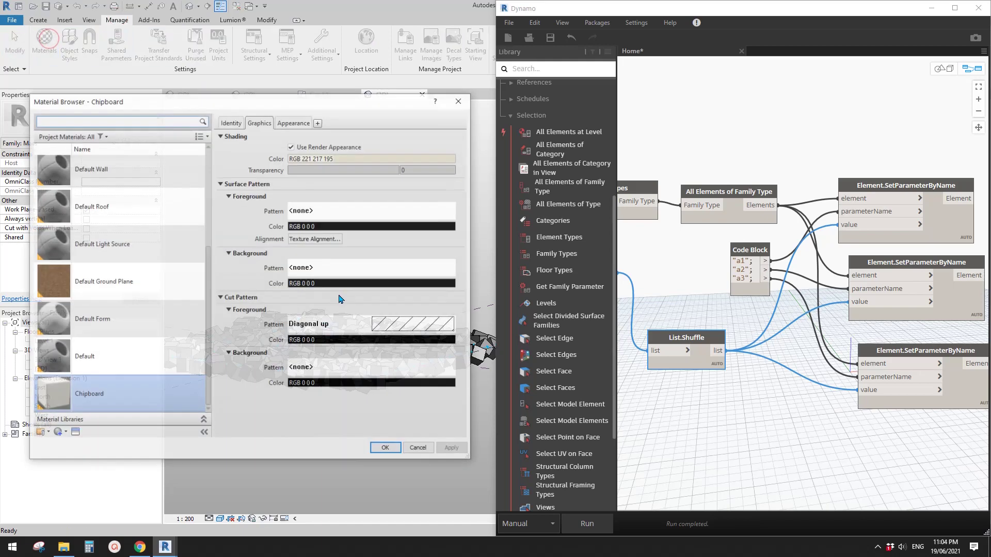
click(48, 431)
click(78, 444)
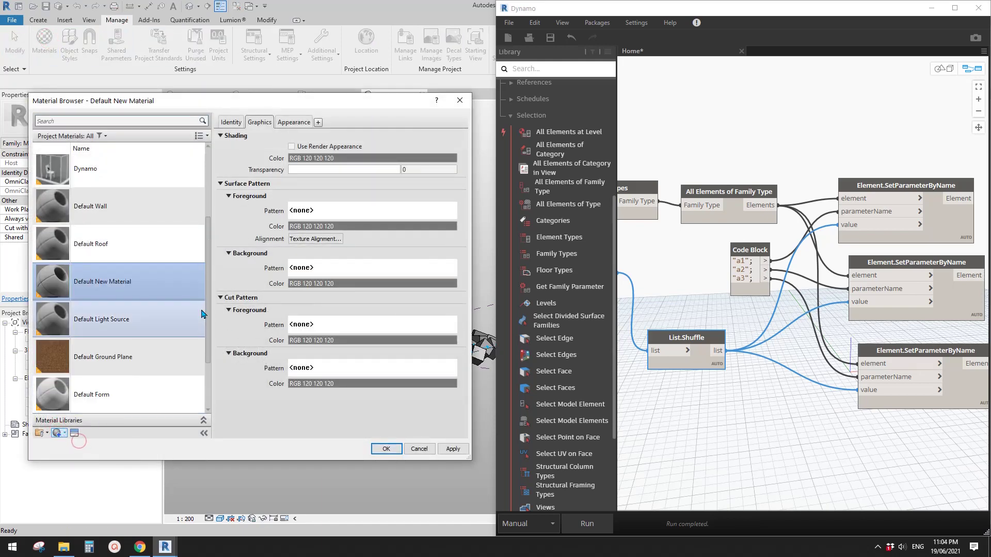
right_click(129, 269)
click(154, 303)
text(a)
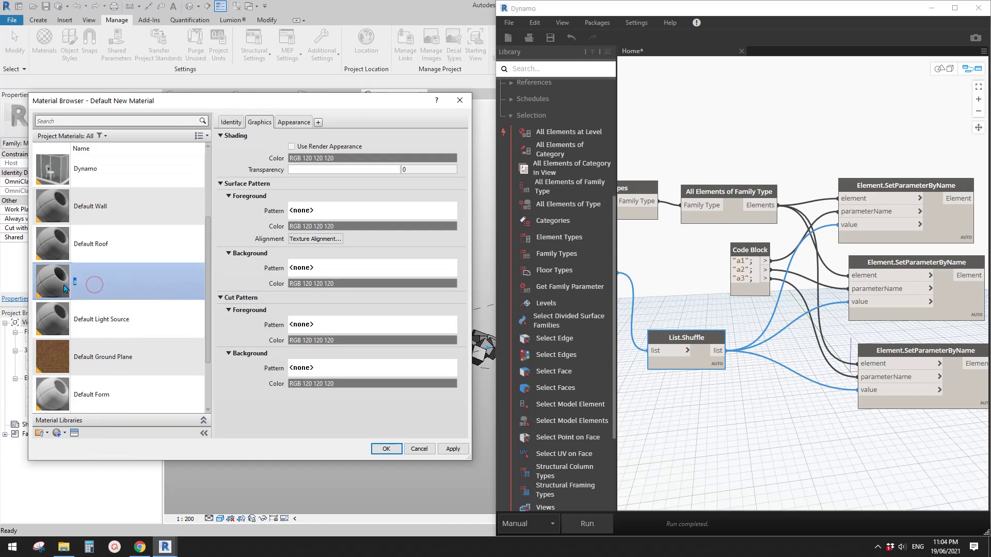
key(Return)
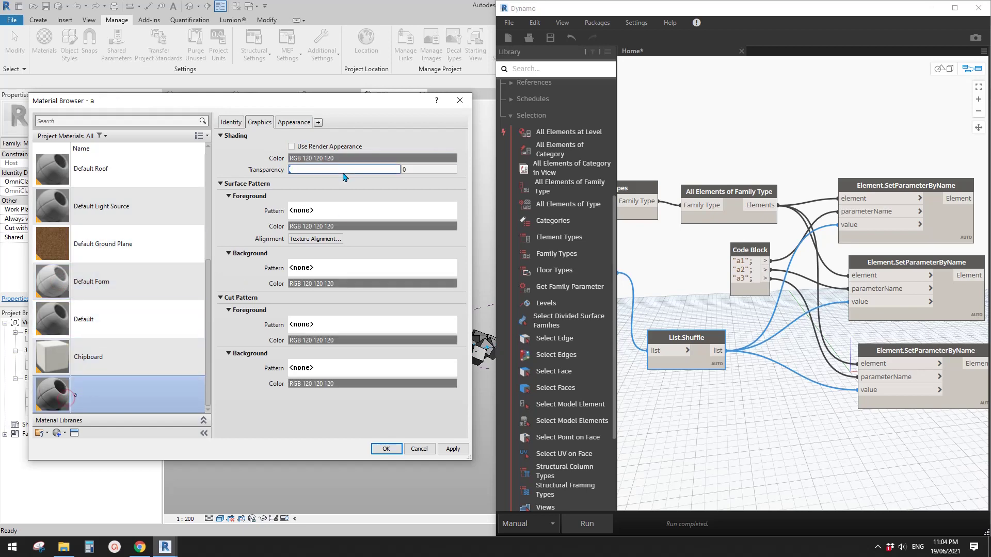
Set material "a"'s appearance colour to RGB 128 128 128 and make its shading use the render appearance.
click(297, 123)
click(413, 234)
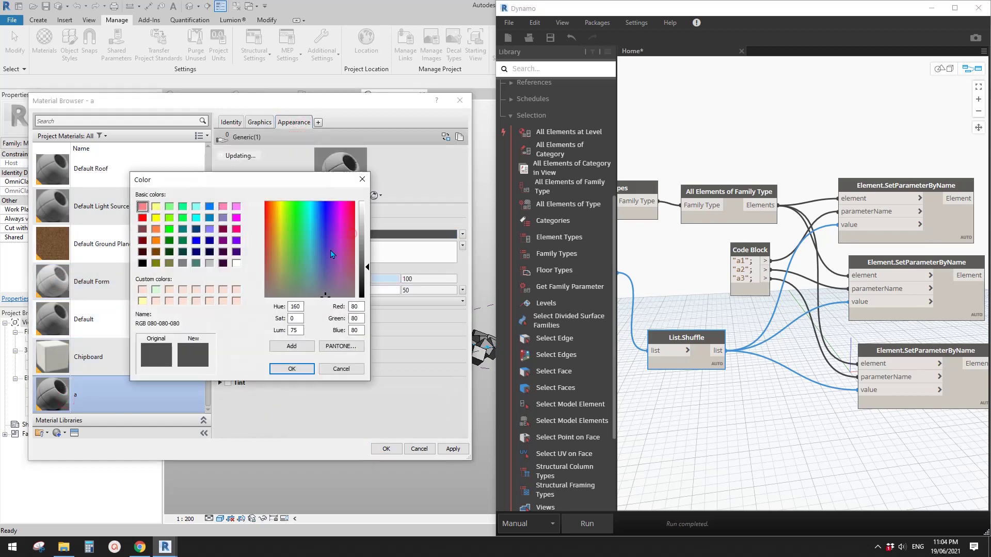
click(183, 264)
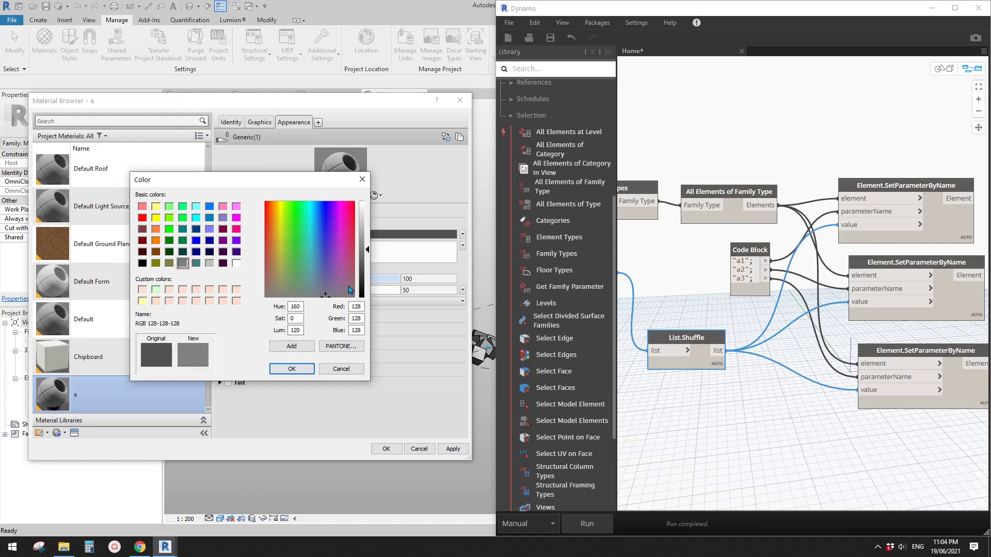
click(292, 368)
click(268, 125)
click(292, 147)
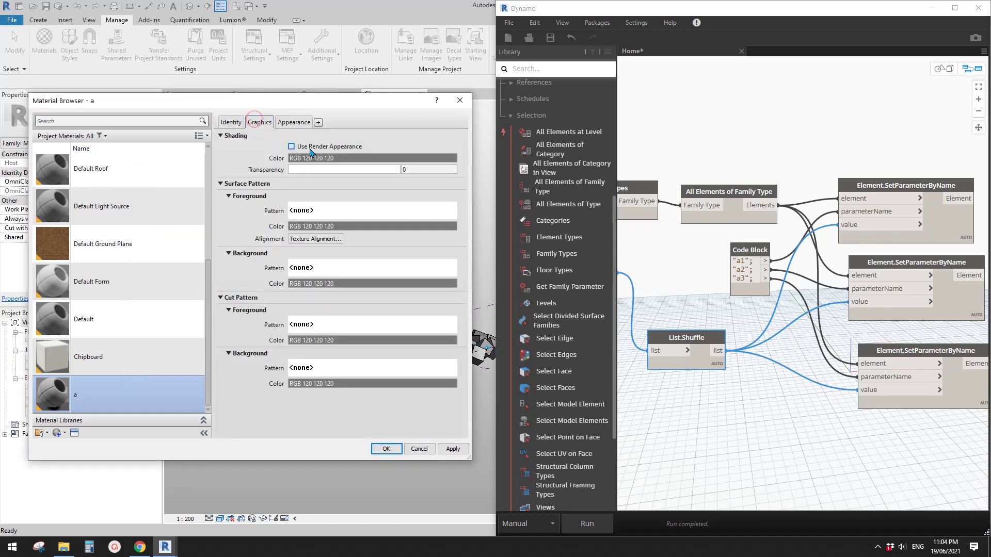
Duplicate material "a" as "b", give it the appearance colour RGB 64 128 128 and accept the material changes.
right_click(64, 393)
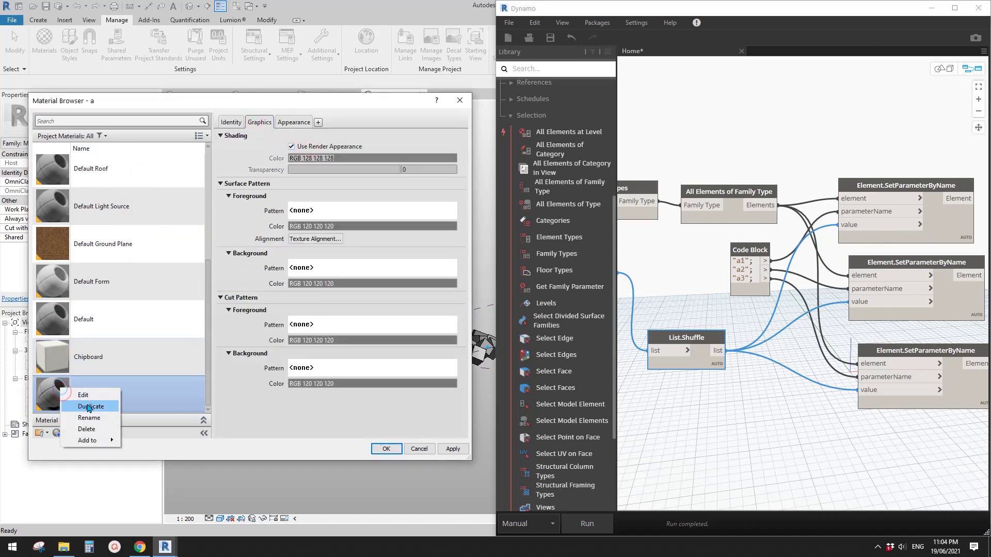
click(82, 406)
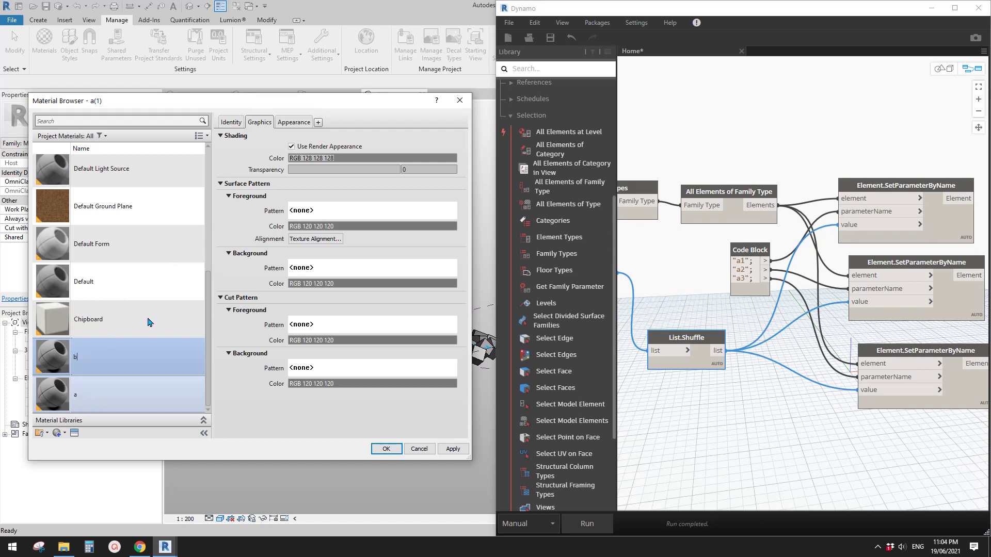
click(293, 122)
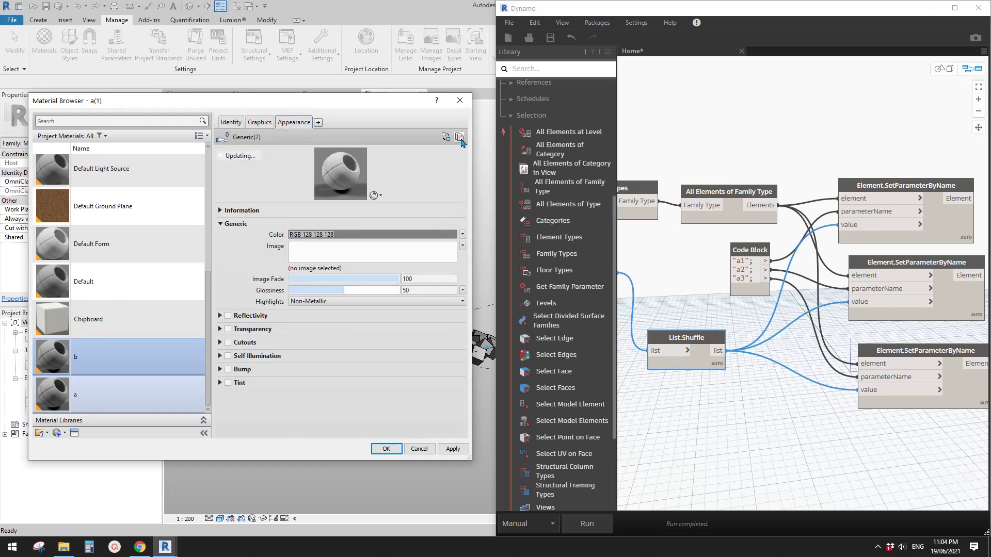
click(372, 234)
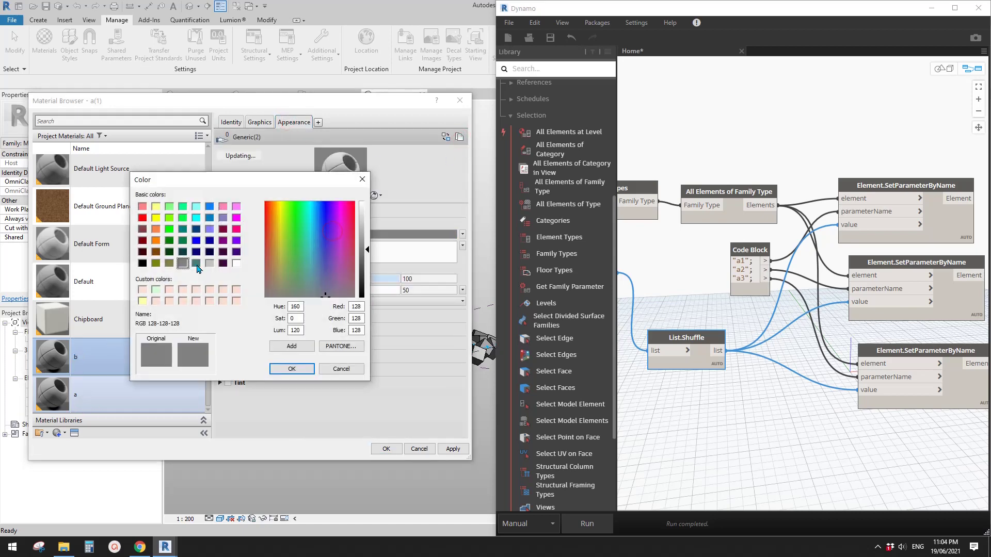
click(196, 263)
click(291, 368)
click(260, 124)
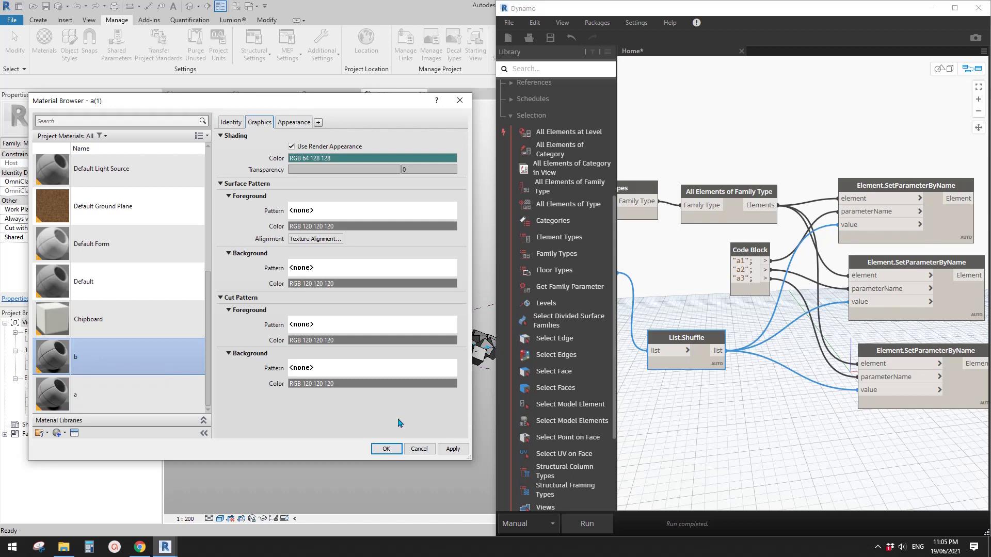
click(391, 450)
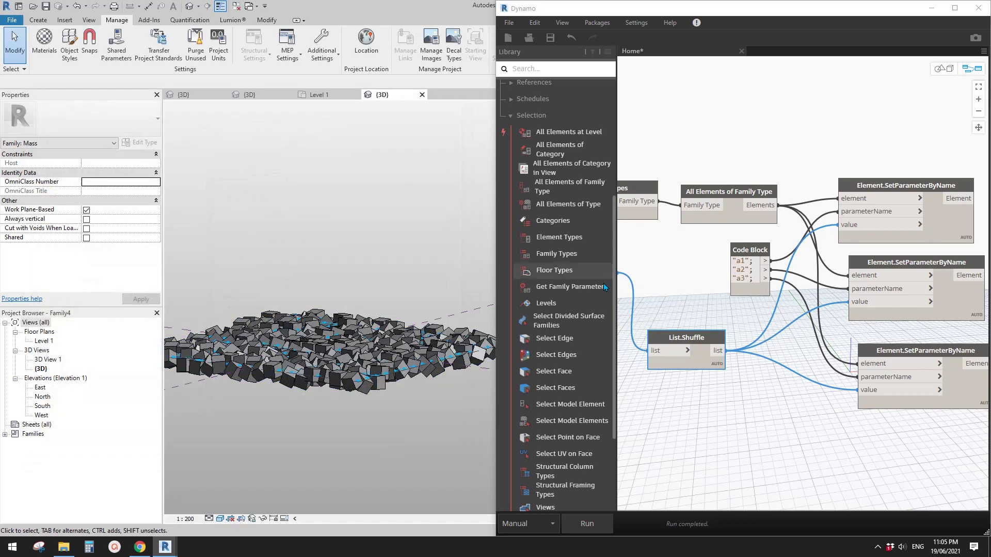
Duplicate the third Element.SetParameterByName node in Dynamo, place the copy below it and disconnect its parameterName input.
scroll(718, 412, down, 4)
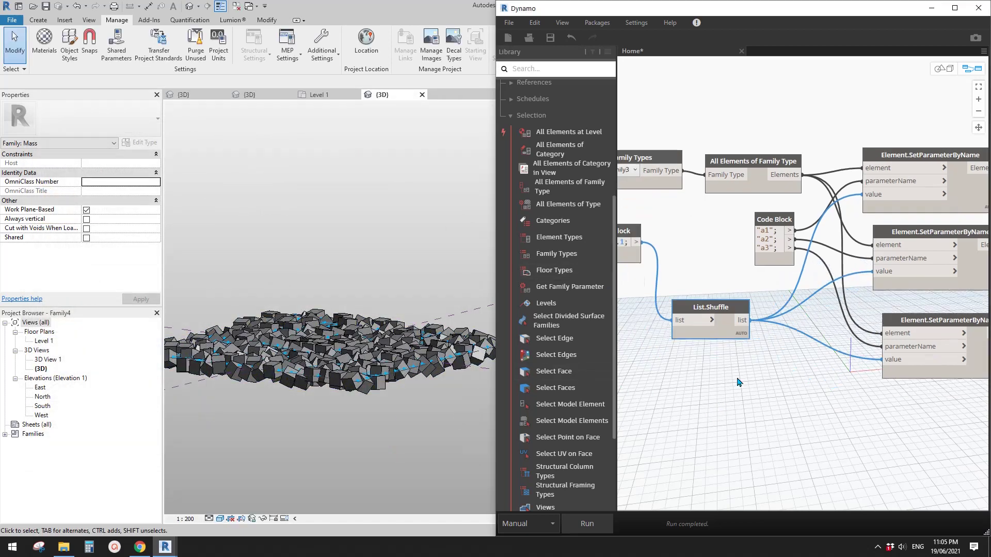
middle_drag(752, 356, 754, 349)
click(800, 305)
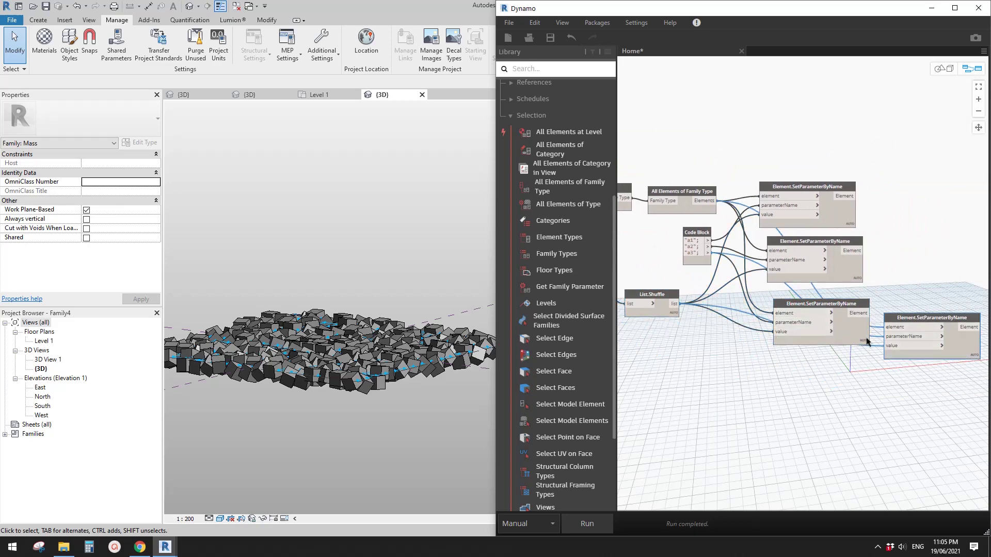
key(ctrl+c)
key(ctrl+v)
scroll(727, 394, up, 3)
middle_drag(723, 402, 735, 403)
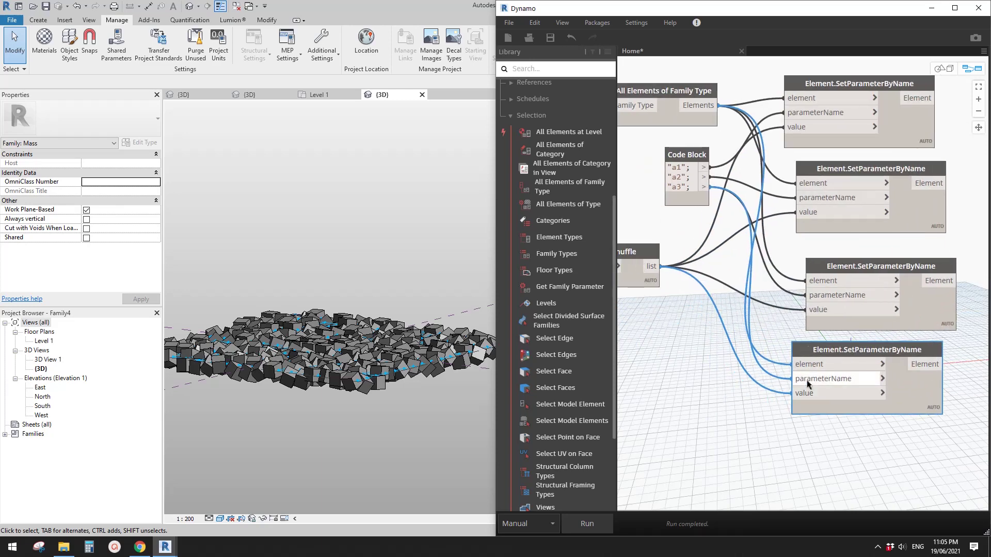
click(808, 379)
click(705, 380)
Add an empty Code Block beside the parameterName input of the fourth Element.SetParameterByName node.
double_click(681, 373)
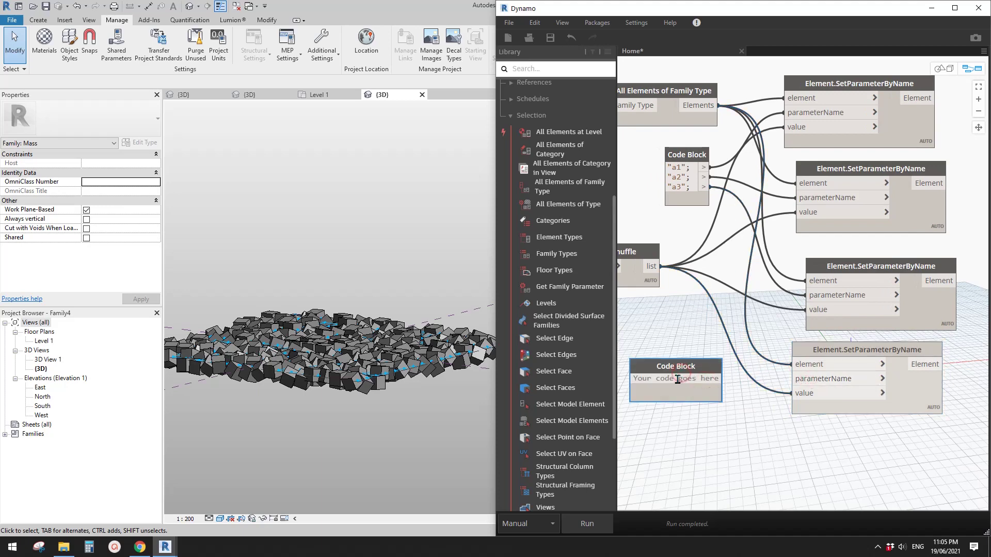
text(m)
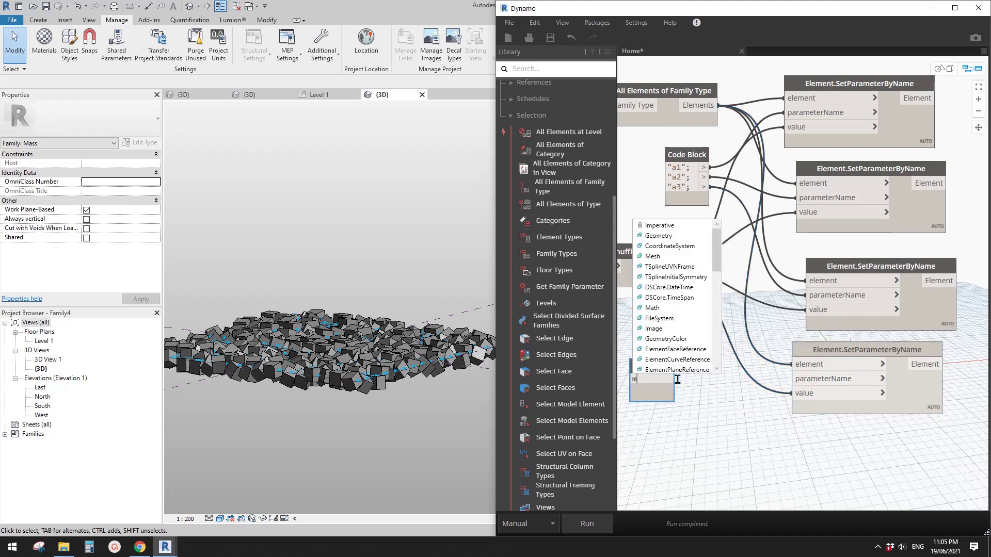
key(BackSpace)
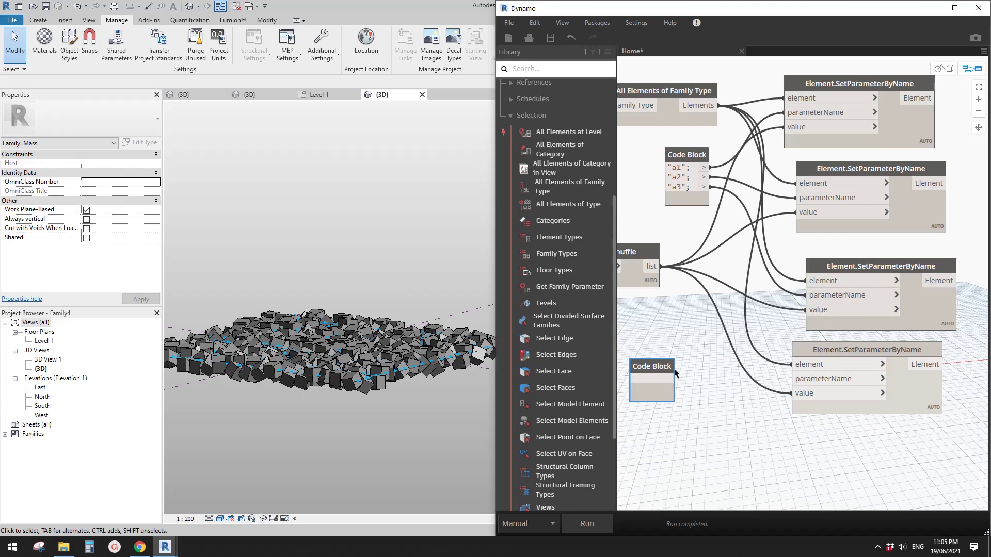
drag(653, 368, 690, 360)
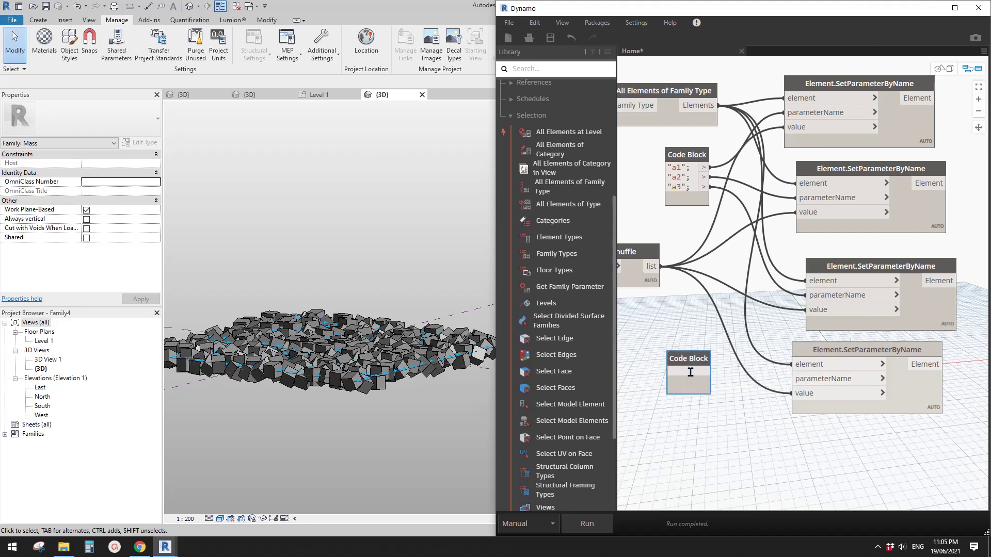
click(690, 371)
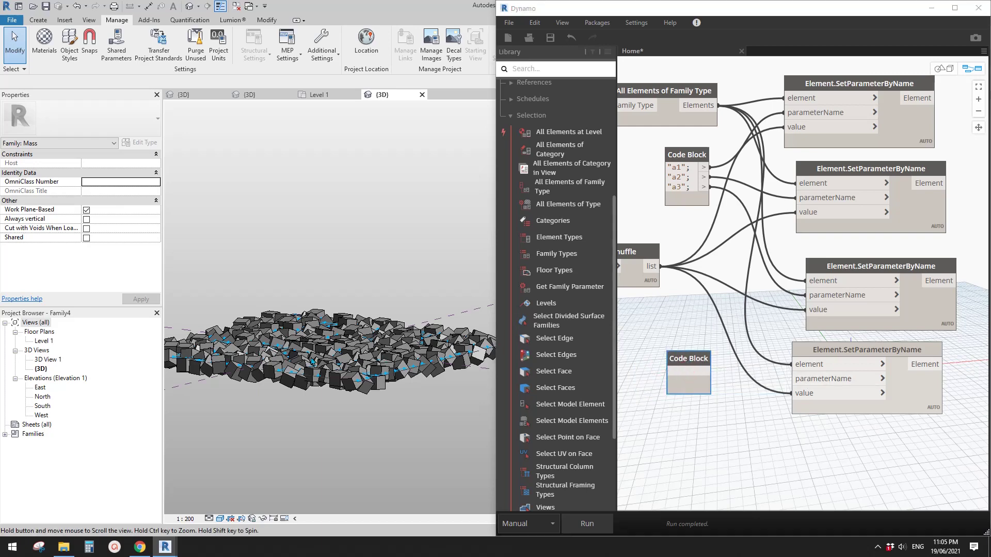
Check the name of the material parameter on one of the repeated cubes in Revit.
click(333, 367)
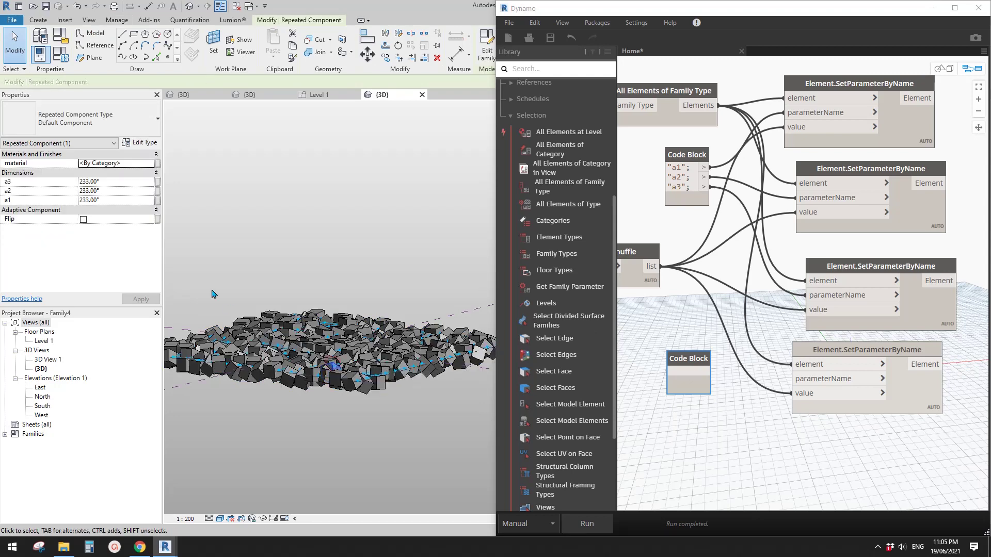
click(145, 143)
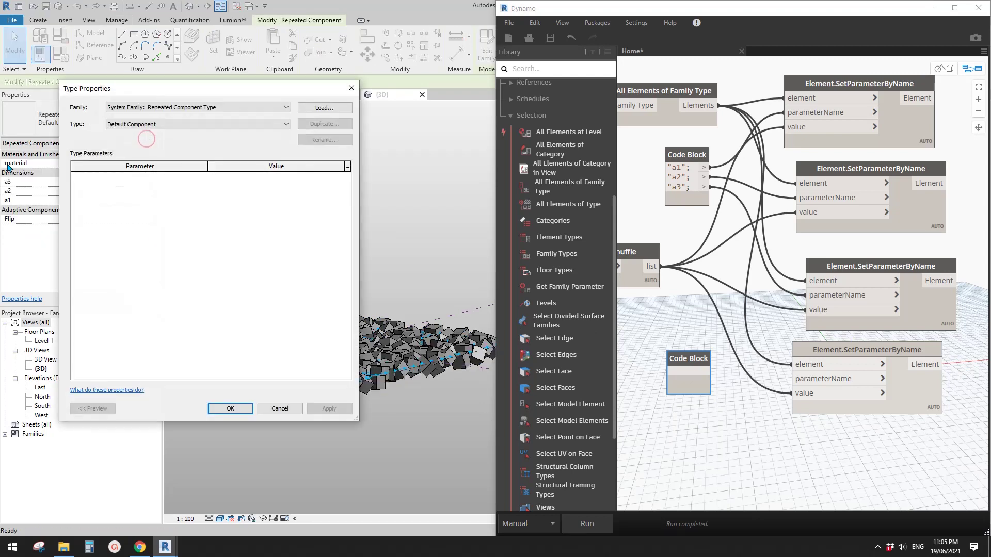
click(352, 88)
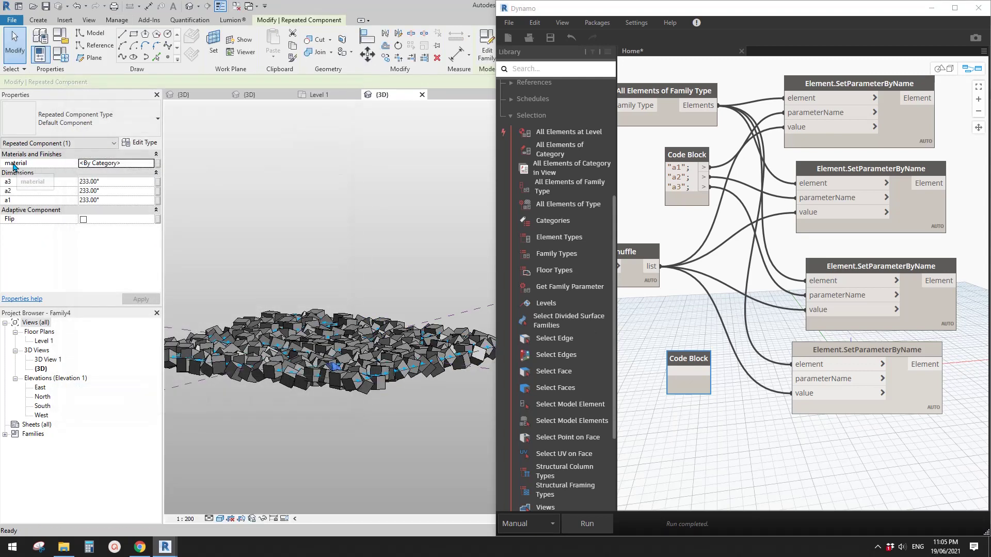
Enter "material"; in the new Code Block in Dynamo.
text(MA)
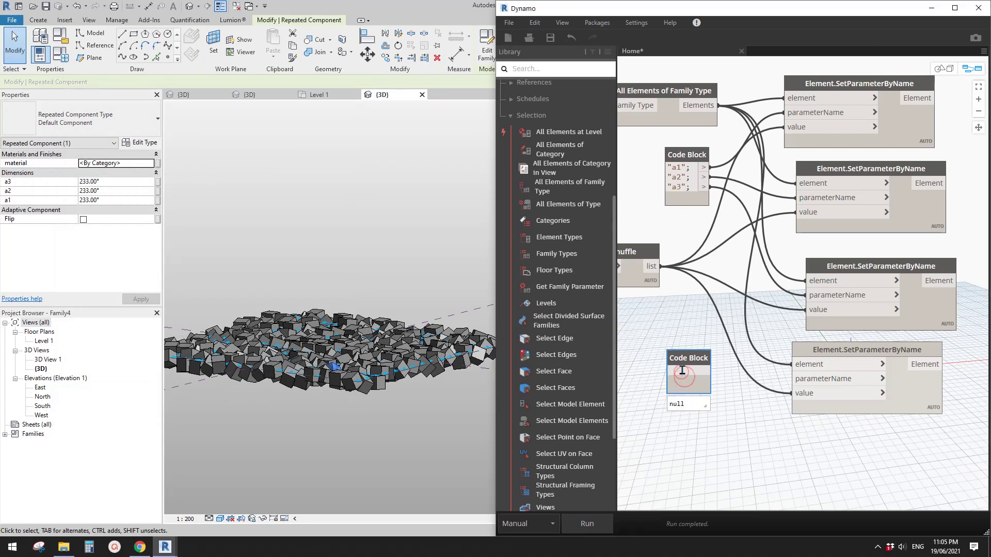
key(BackSpace)
key(BackSpace)
text("material";)
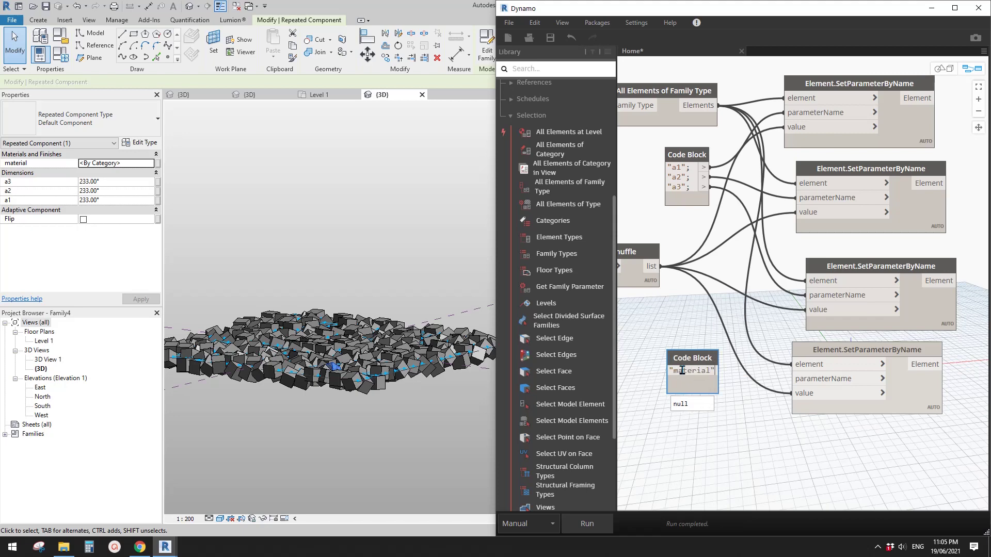
Connect the "material" Code Block to the fourth Element.SetParameterByName node's parameterName and disconnect List.Shuffle from its value input.
click(736, 438)
click(727, 370)
click(801, 381)
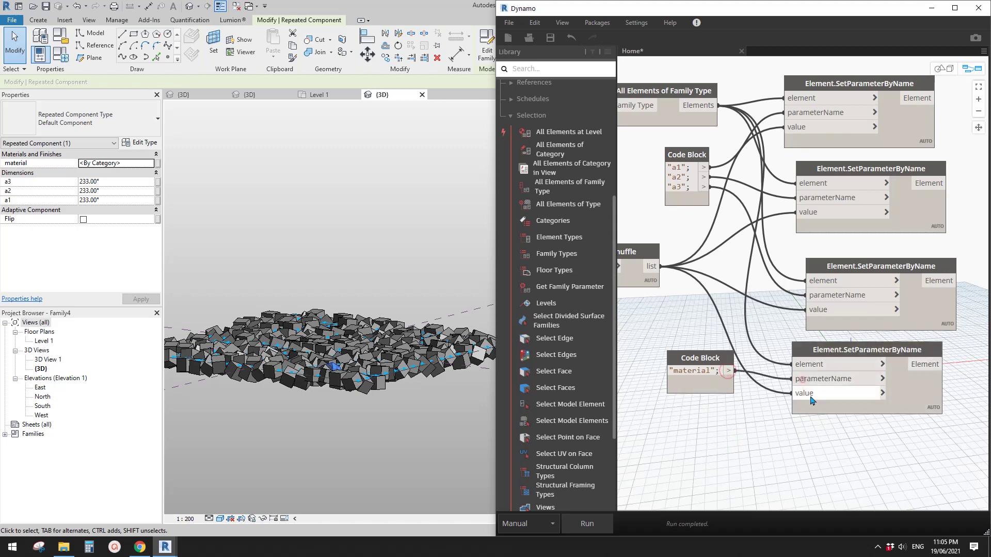
drag(727, 369, 737, 375)
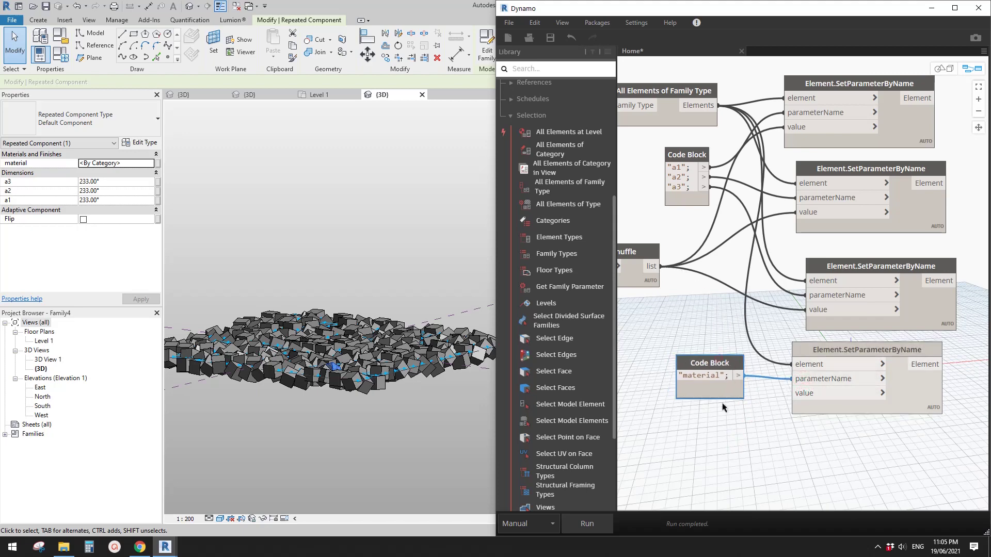
Add a Code Block below the "material" block containing two lines, "a"; and "b";.
double_click(702, 423)
middle_drag(751, 426, 869, 390)
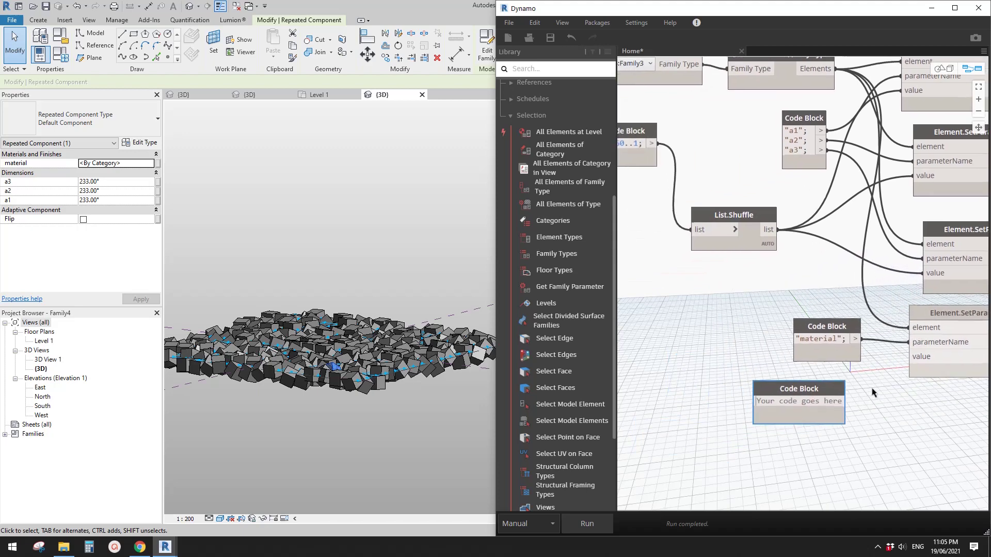
drag(807, 388, 697, 382)
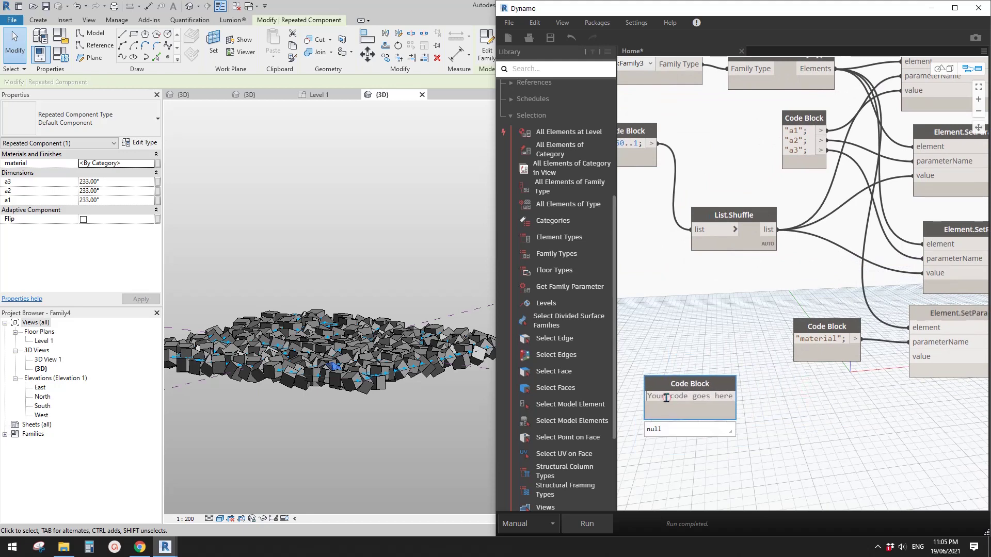
click(666, 398)
text(")
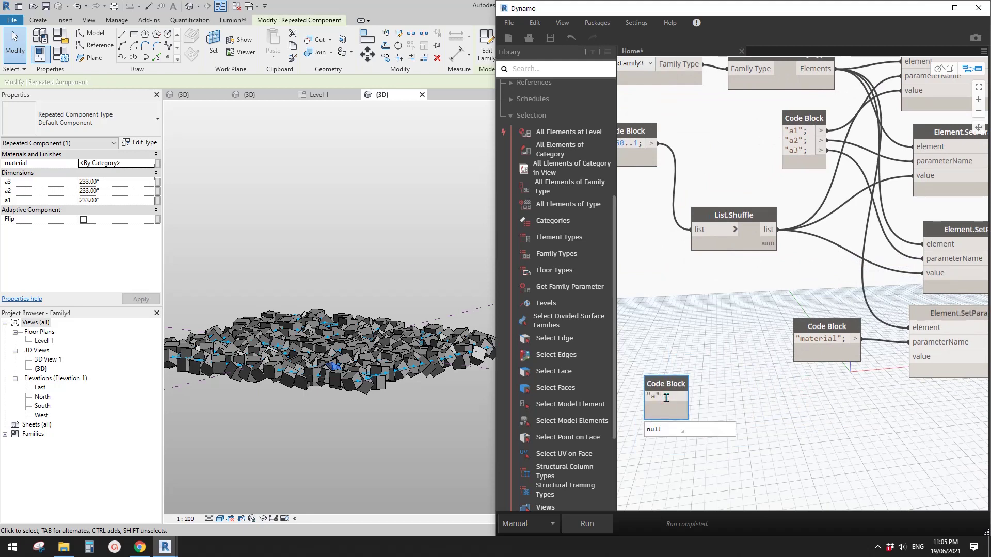
text(a";)
key(Return)
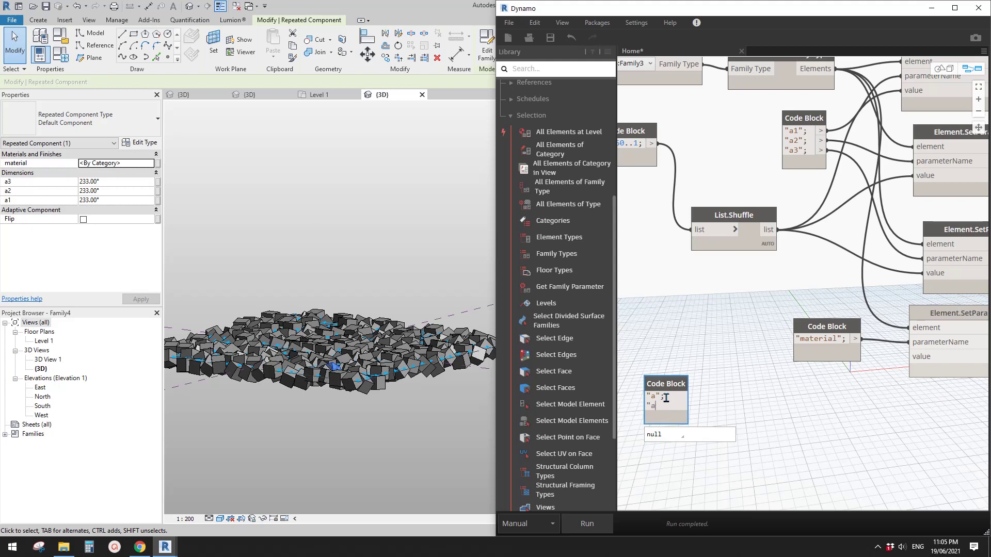
text("b";)
click(743, 406)
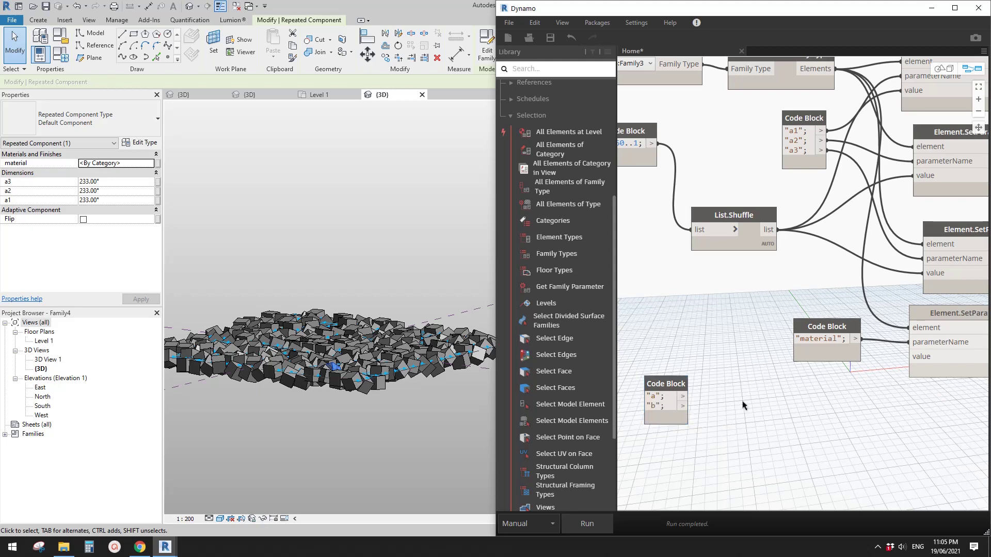
Add a Material.ByName node beside the new Code Block and connect the "a" output to its name input.
scroll(743, 406, down, 3)
right_click(712, 384)
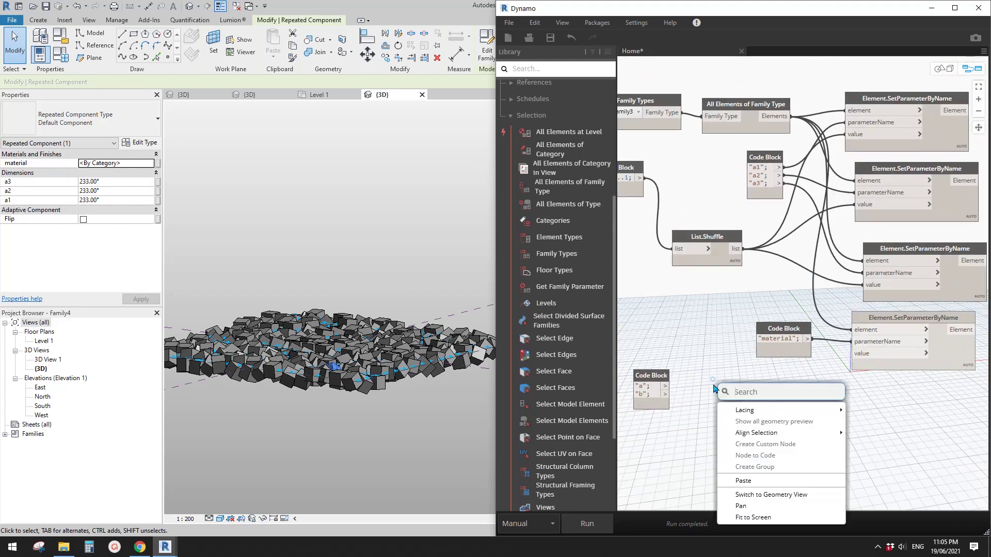
text(material)
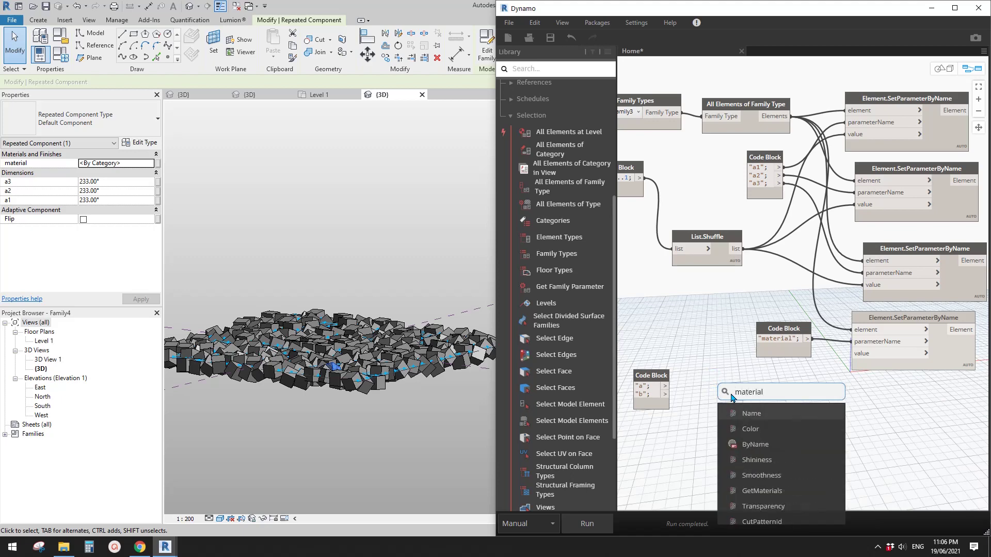
click(750, 444)
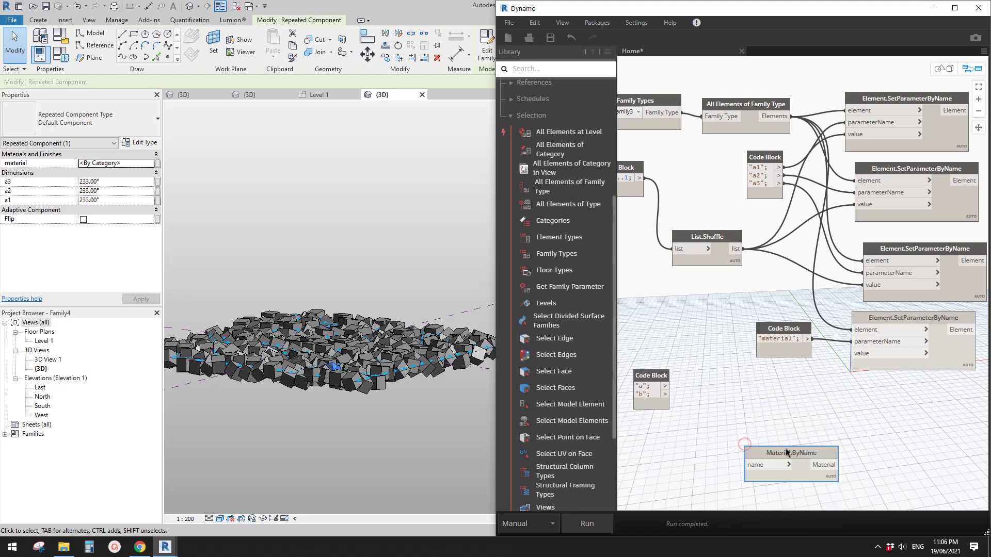
drag(752, 448, 755, 389)
drag(658, 377, 663, 379)
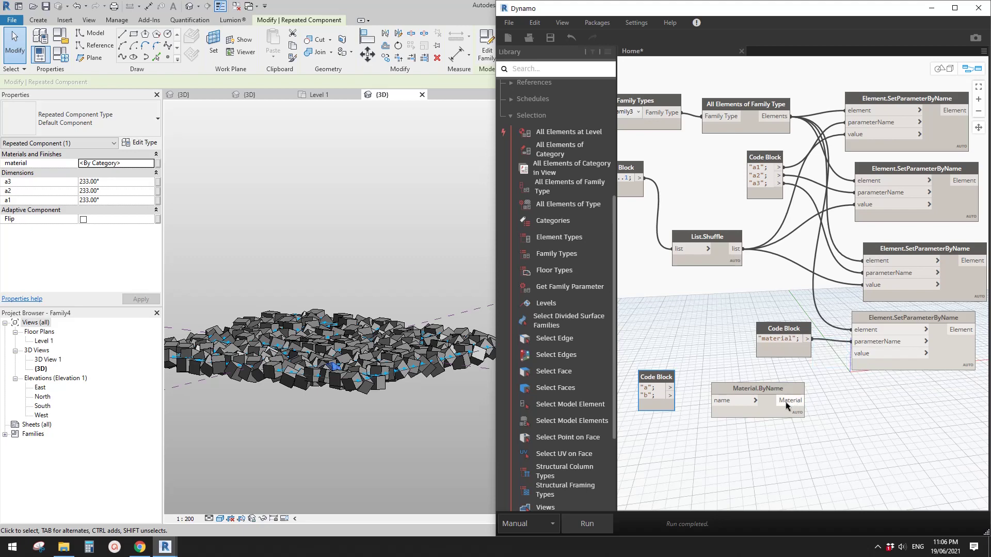
drag(735, 395, 732, 391)
click(718, 397)
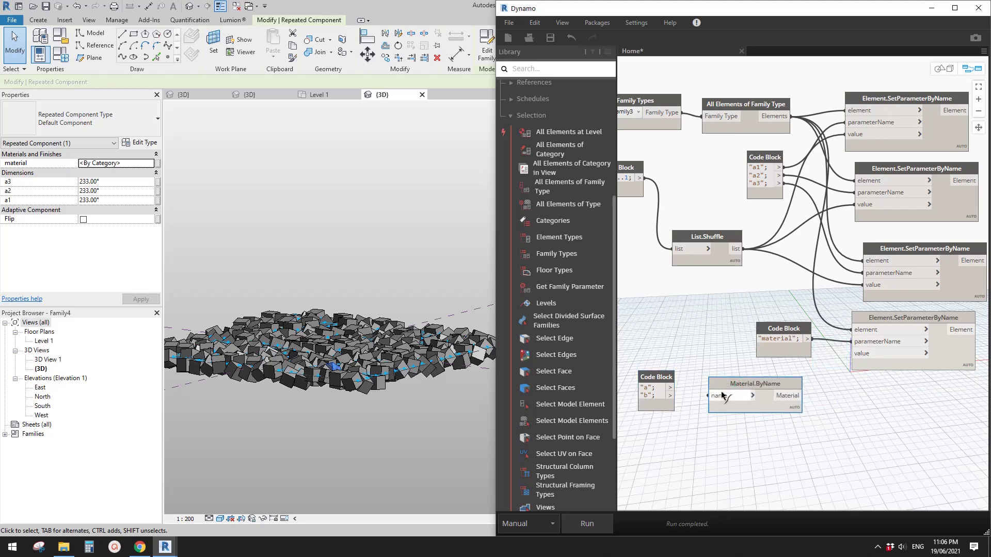
click(670, 387)
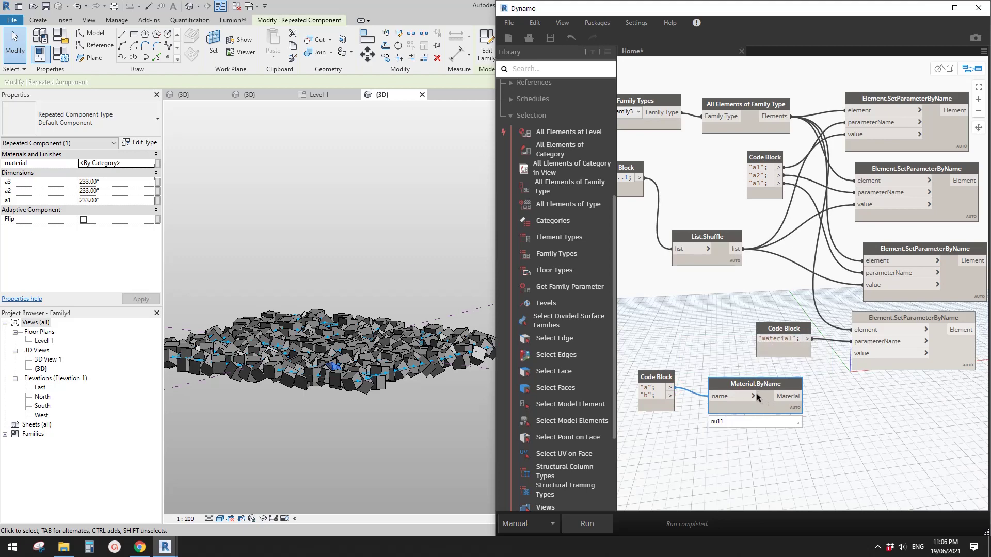
Duplicate the Material.ByName node below the original and connect the "b" output to the copy's name input.
key(ctrl+c)
key(ctrl+v)
drag(851, 406, 735, 431)
click(719, 444)
click(684, 442)
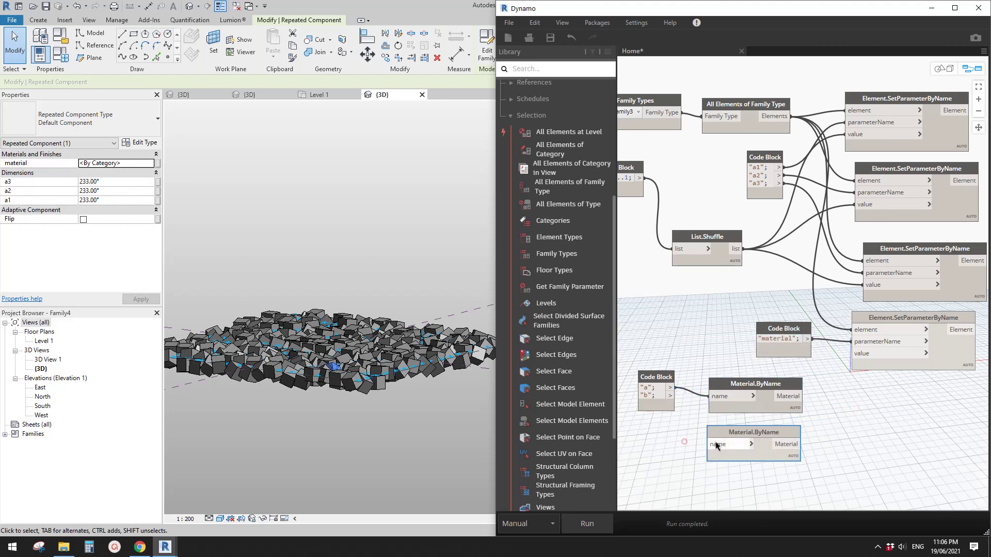
drag(670, 395, 710, 442)
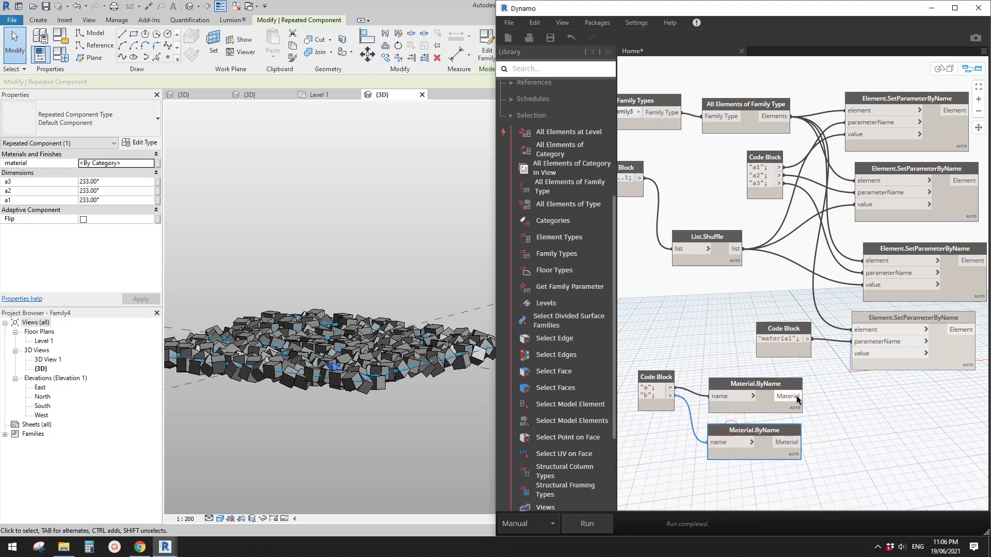
Tidy the layout of the fourth Element.SetParameterByName node, the "a"/"b" Code Block and the two stacked Material.ByName nodes.
drag(896, 317, 901, 319)
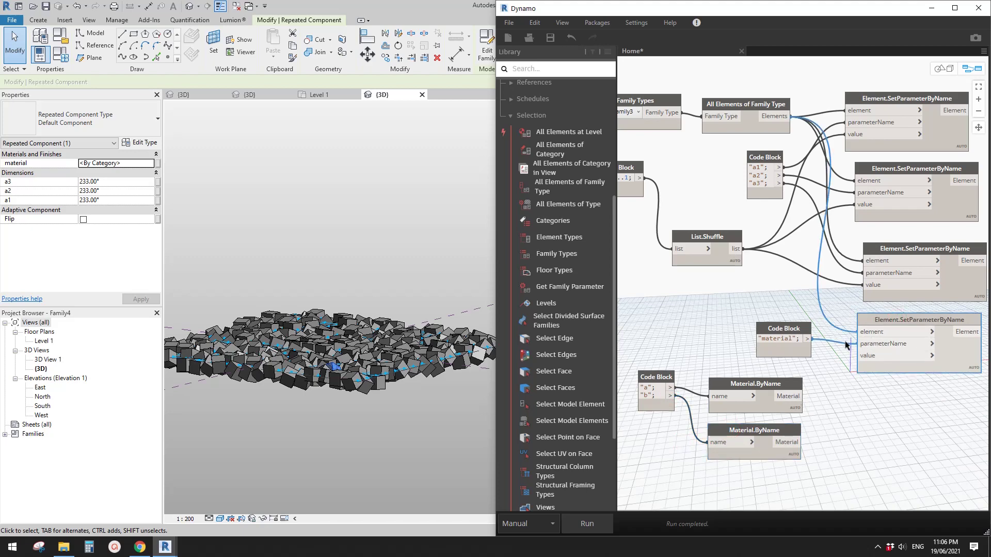
middle_drag(832, 415, 825, 388)
scroll(823, 355, down, 2)
scroll(801, 344, up, 3)
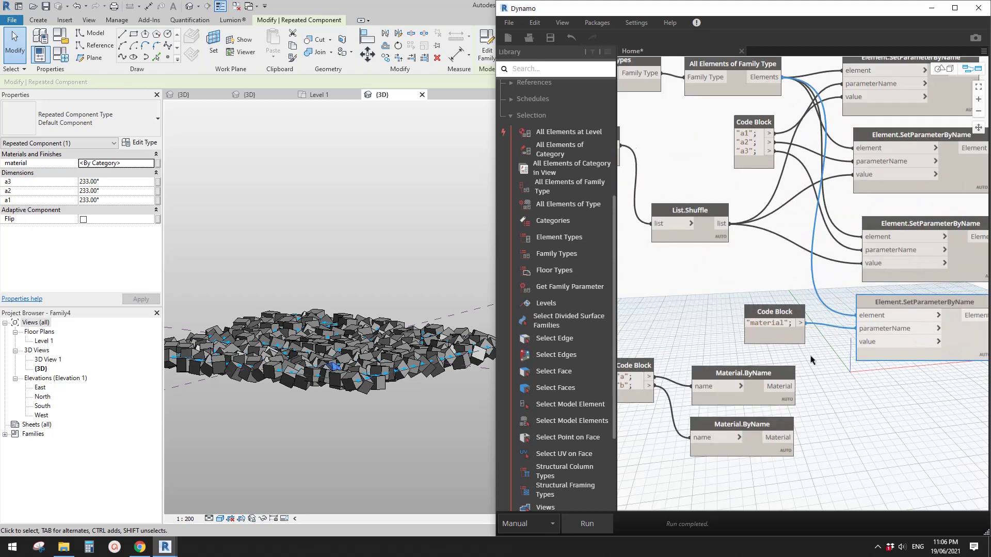
middle_drag(719, 384, 767, 349)
drag(675, 327, 659, 331)
drag(759, 333, 748, 324)
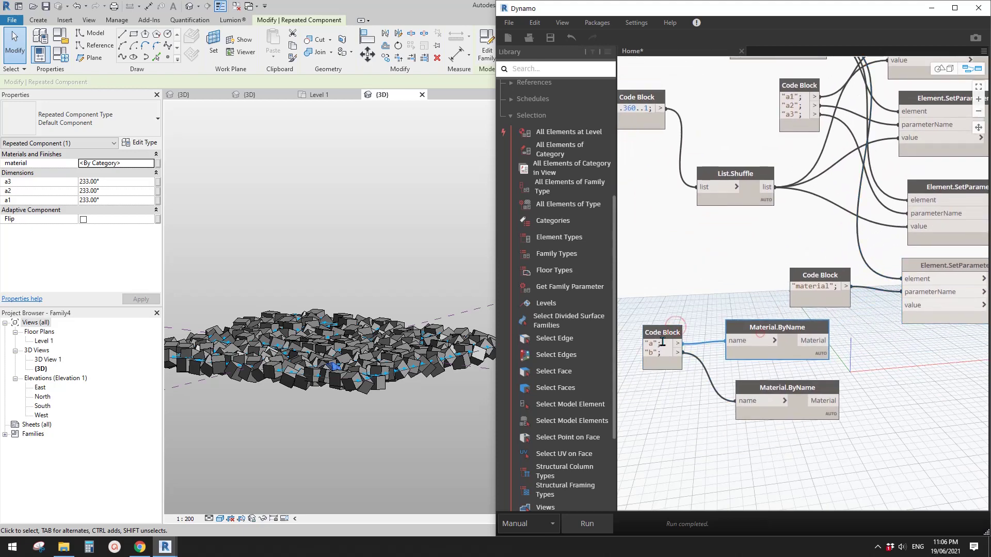
drag(782, 387, 770, 372)
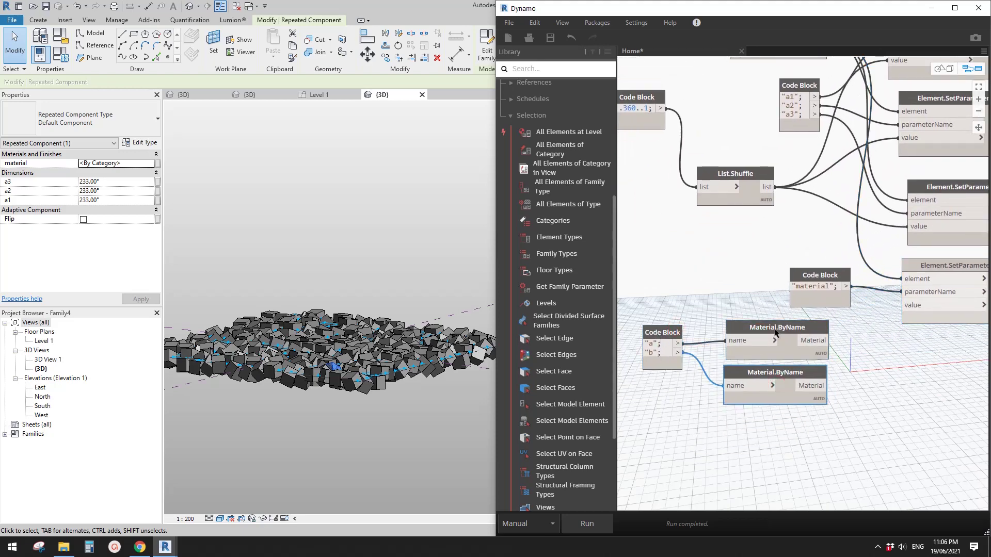
drag(779, 328, 772, 324)
middle_drag(864, 343, 841, 340)
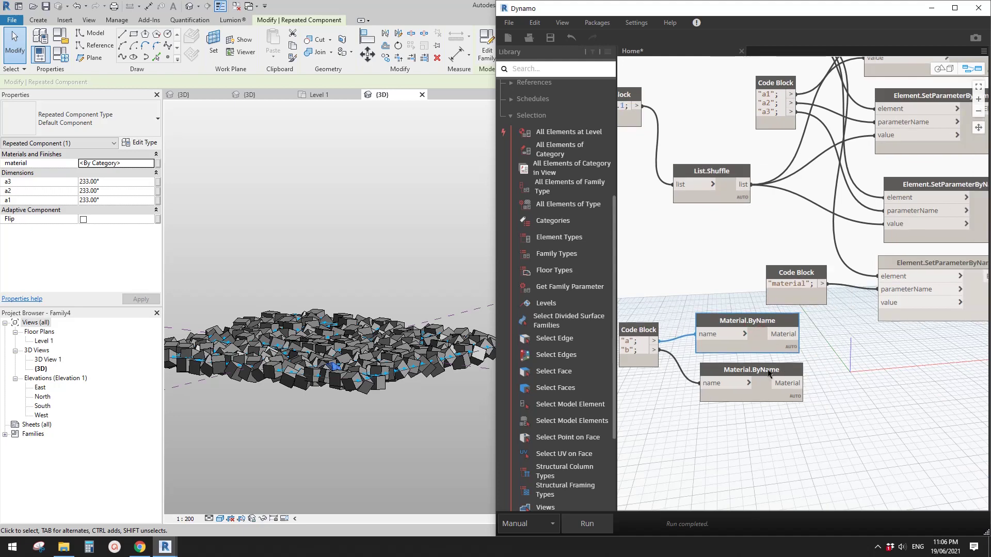
drag(769, 374, 761, 373)
Add a List Create node with two items and connect both Material.ByName outputs to item0 and item1.
right_click(821, 351)
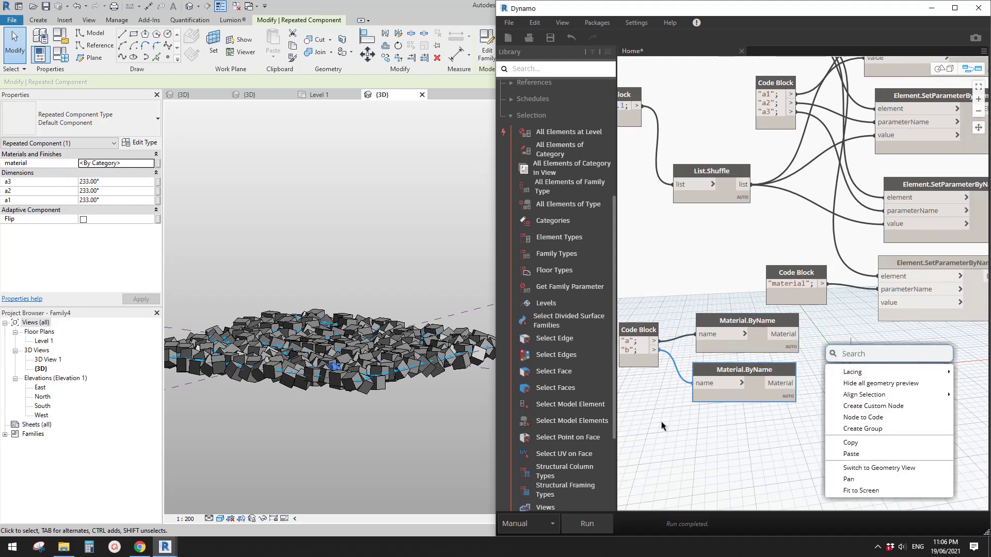
click(697, 439)
scroll(776, 361, right, 2)
right_click(776, 355)
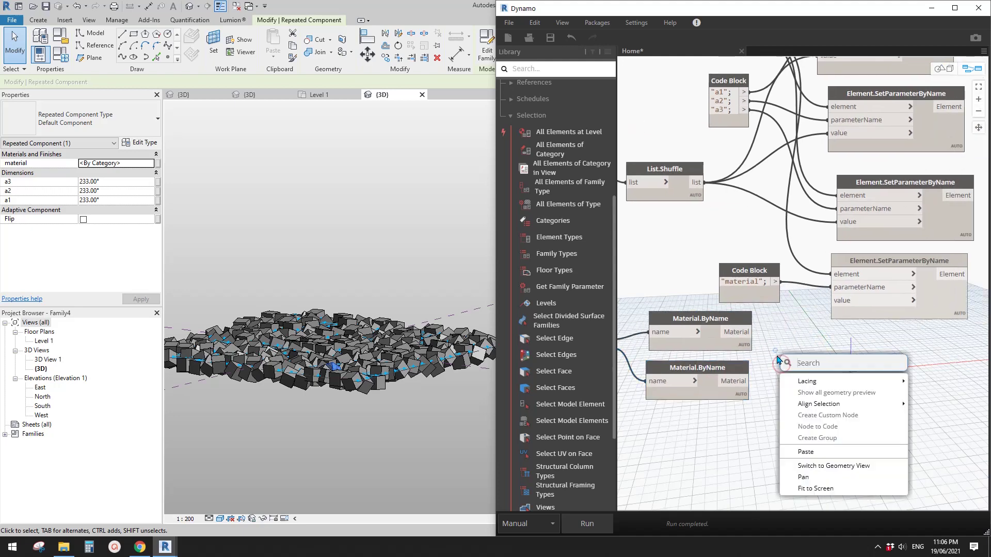
text(list)
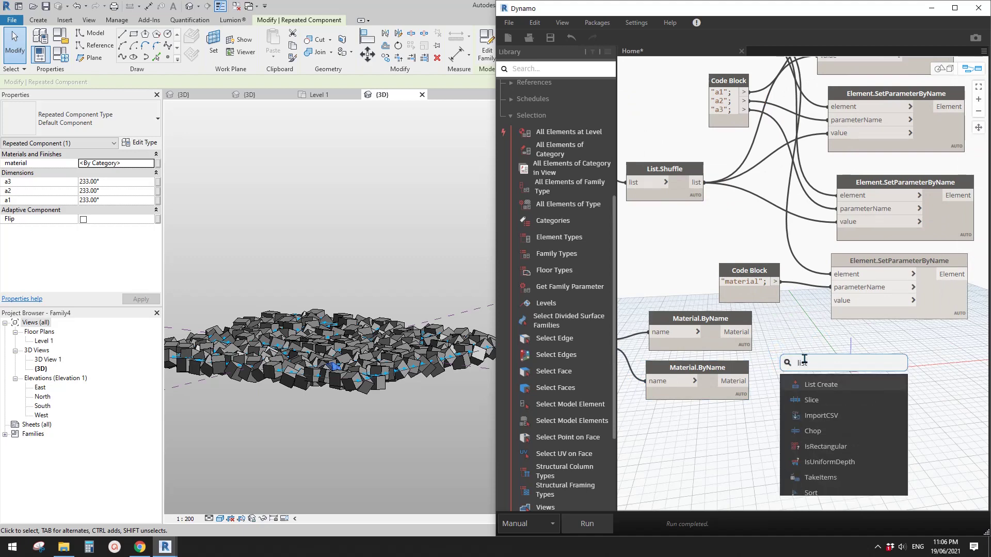
click(825, 386)
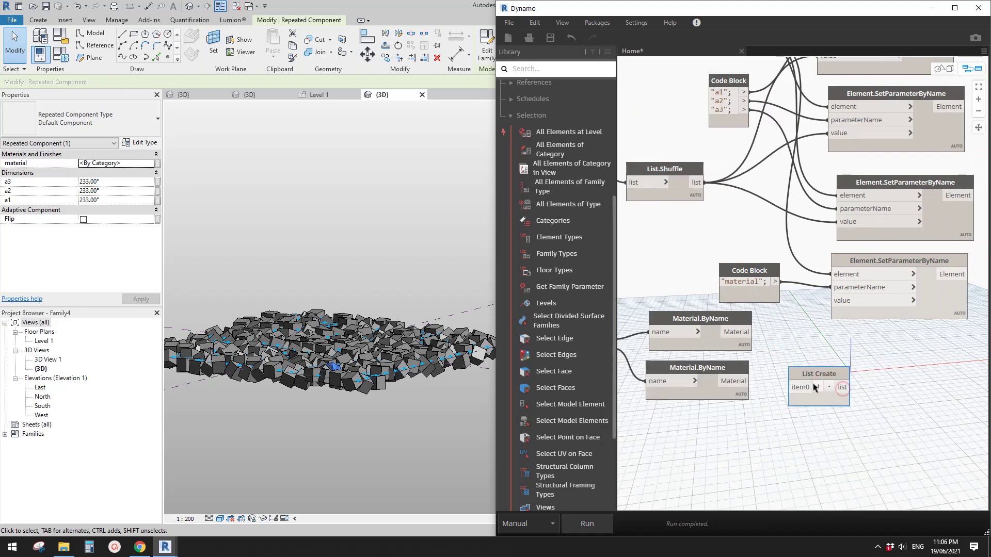
click(818, 387)
drag(752, 332, 797, 363)
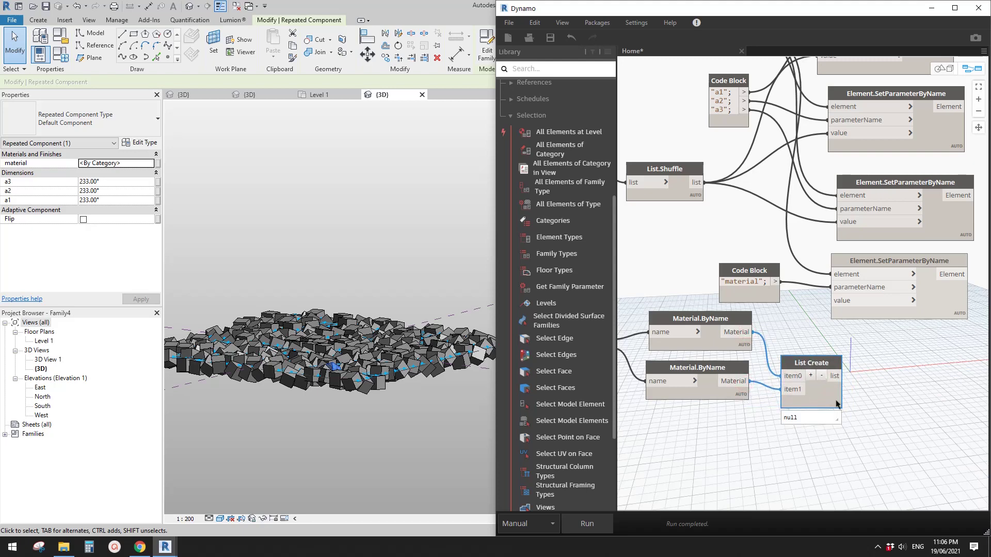
Add a List.Cycle node beside List Create and connect the created list to its list input.
middle_drag(865, 380, 836, 375)
right_click(836, 375)
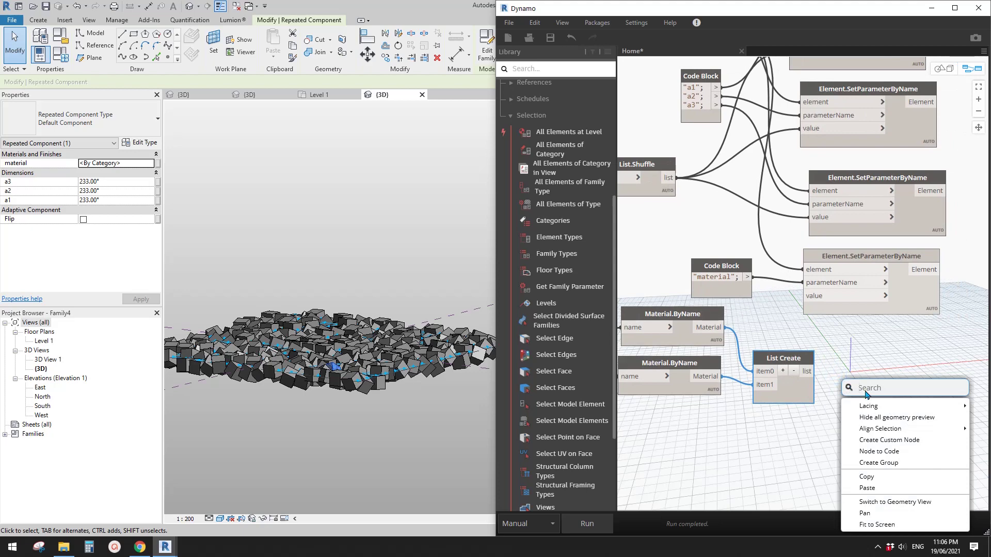
text(cyc)
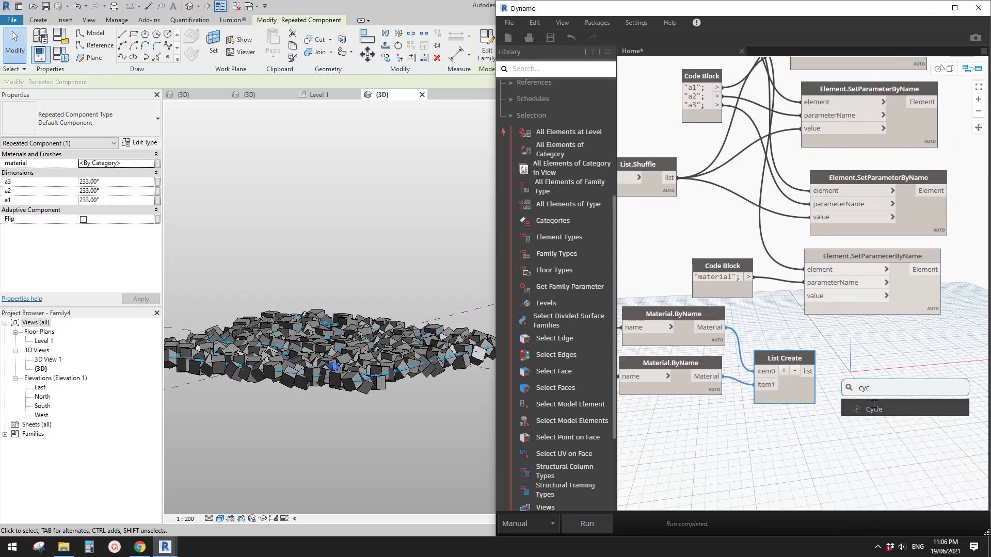
click(873, 407)
middle_drag(896, 404, 868, 393)
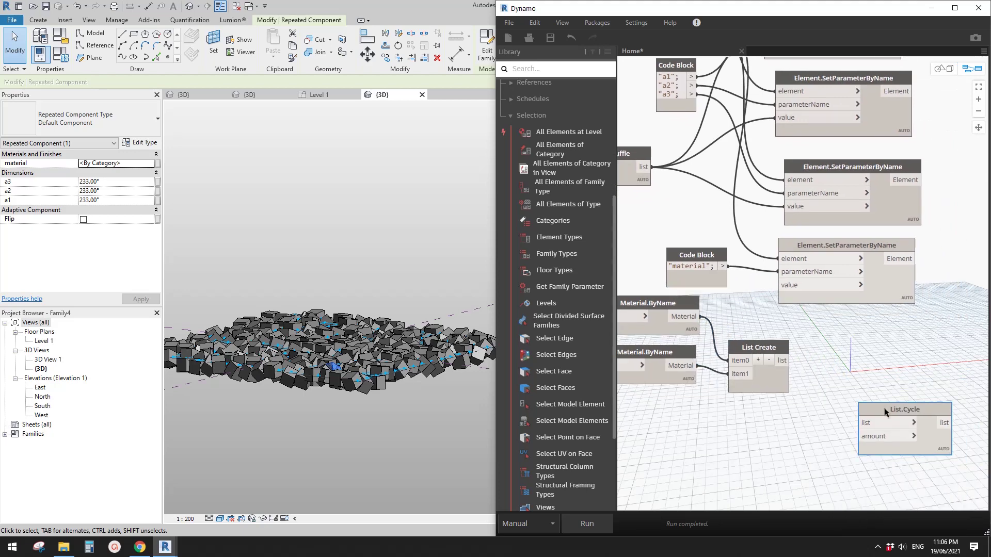
drag(884, 411, 781, 360)
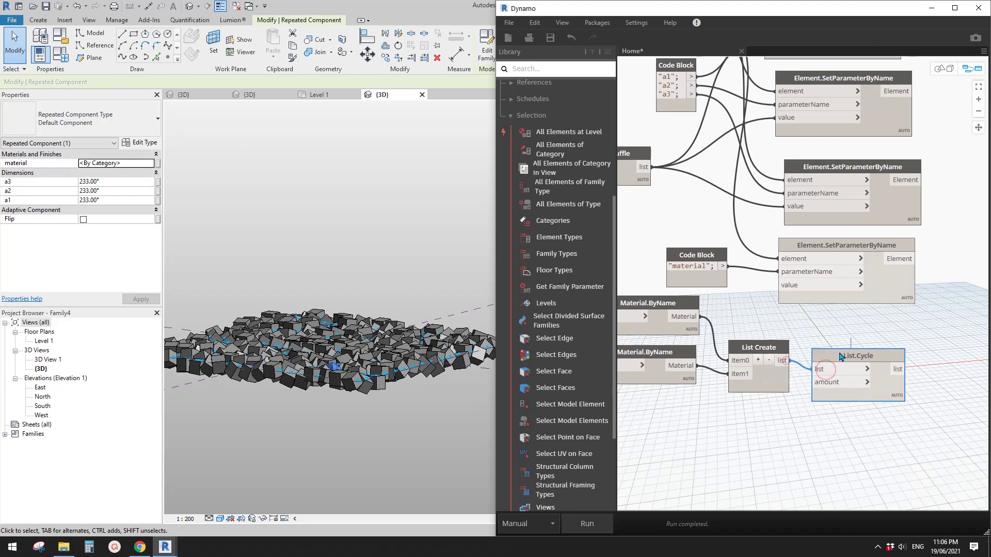
drag(840, 357, 852, 349)
Check the All Elements of Family Type list length, then feed List.Cycle's amount from a new Code Block containing 150;.
scroll(851, 351, down, 1)
middle_drag(849, 356, 888, 421)
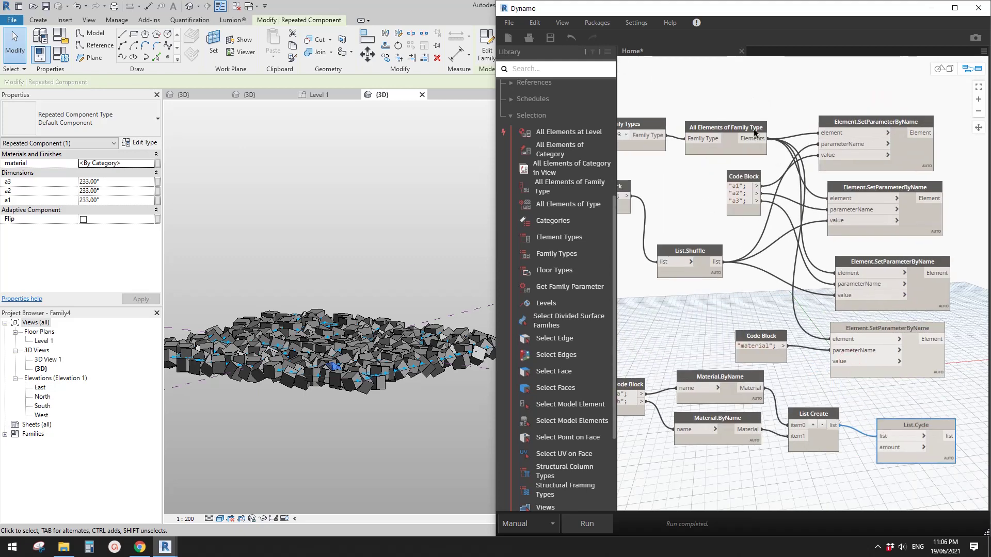
mouse_move(758, 140)
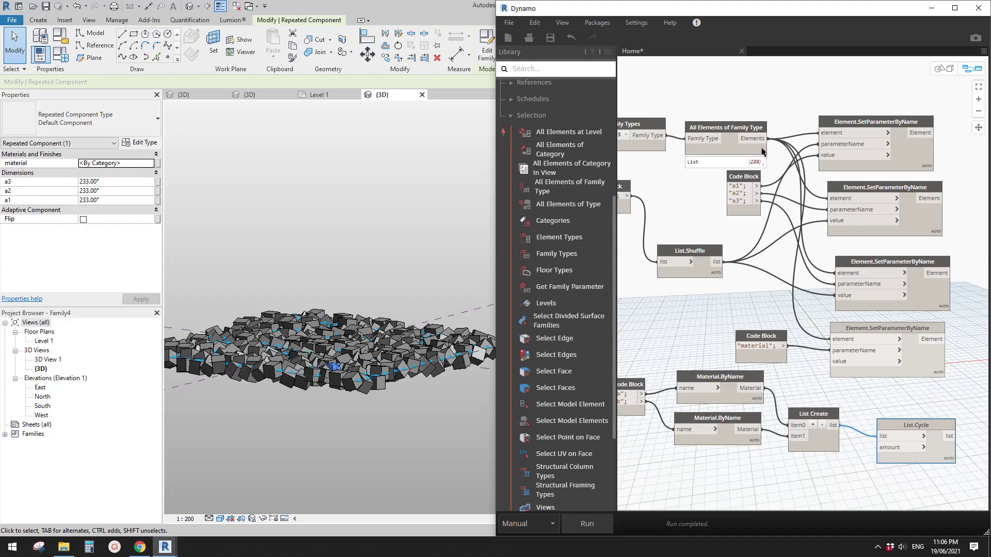
middle_drag(893, 436, 847, 339)
double_click(779, 390)
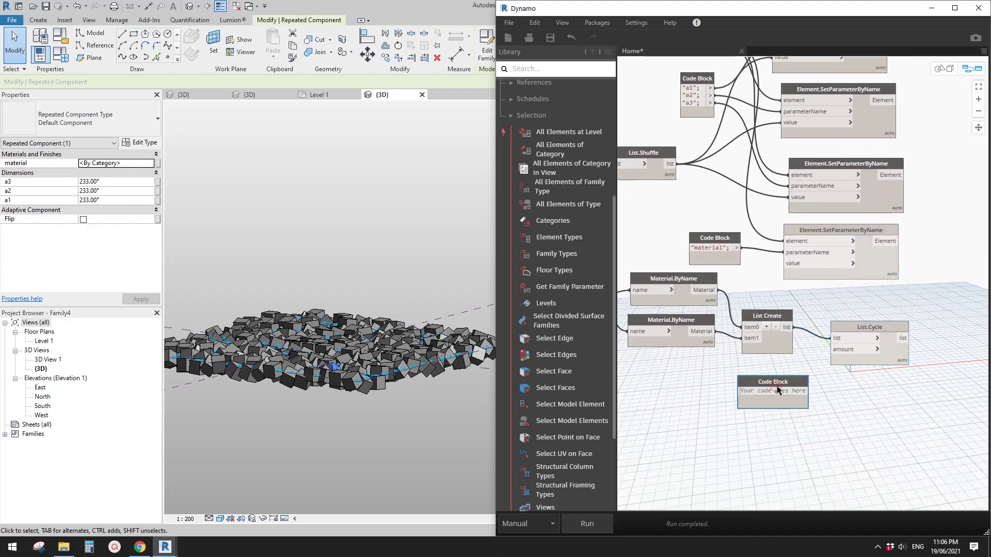
text(150;)
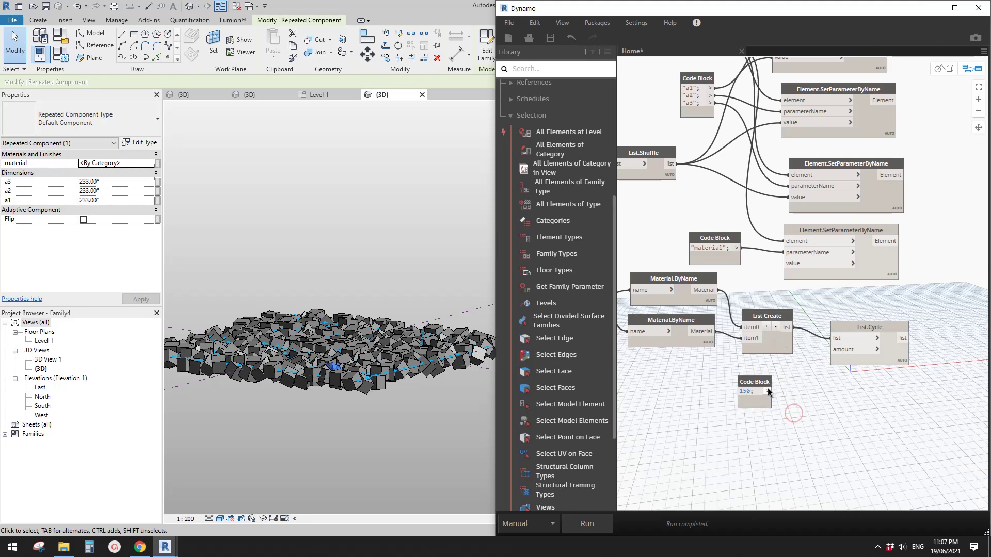
drag(767, 391, 877, 349)
middle_drag(876, 384, 831, 386)
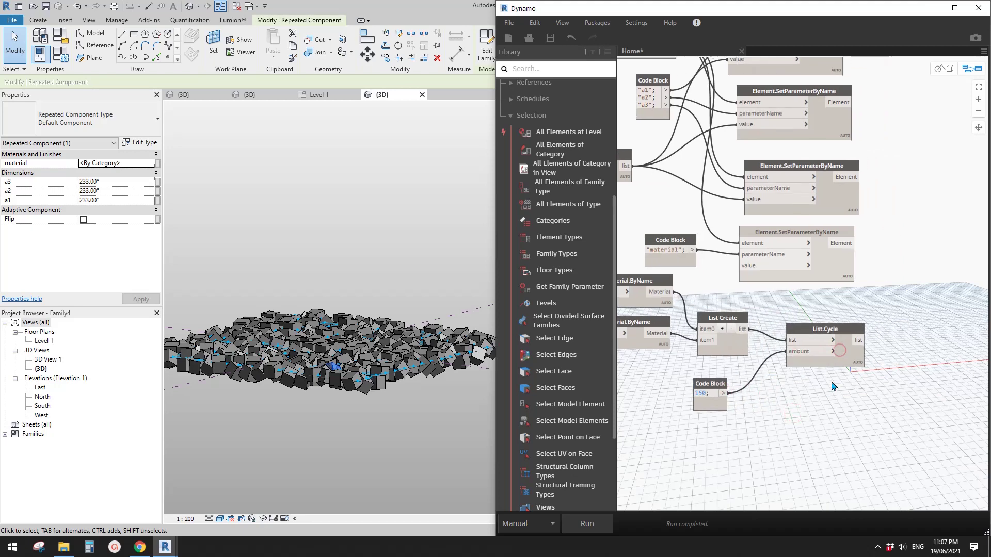
Add a List.Shuffle node after List.Cycle and connect its output to the fourth Element.SetParameterByName node's value input.
right_click(877, 339)
text(shu)
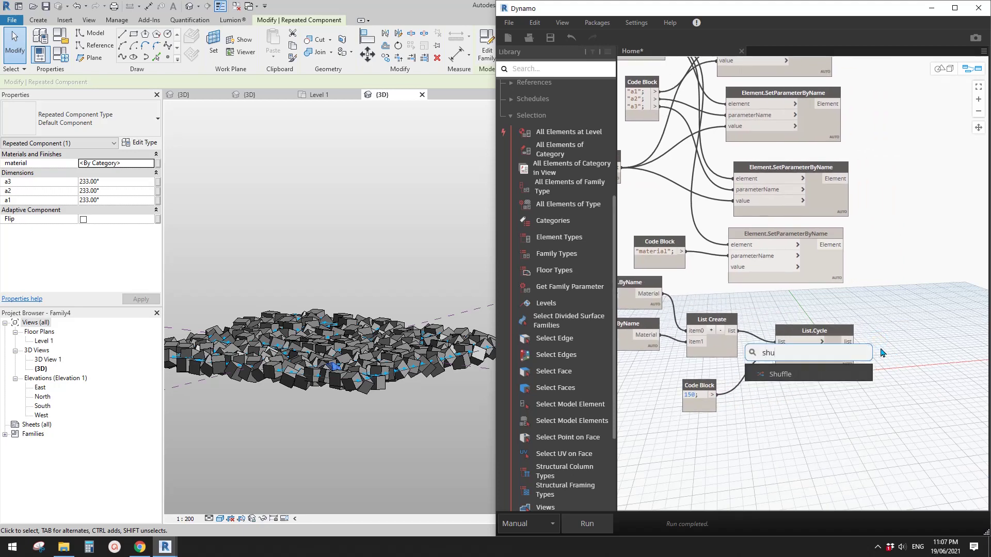
click(787, 374)
drag(820, 383, 873, 347)
drag(935, 348, 729, 267)
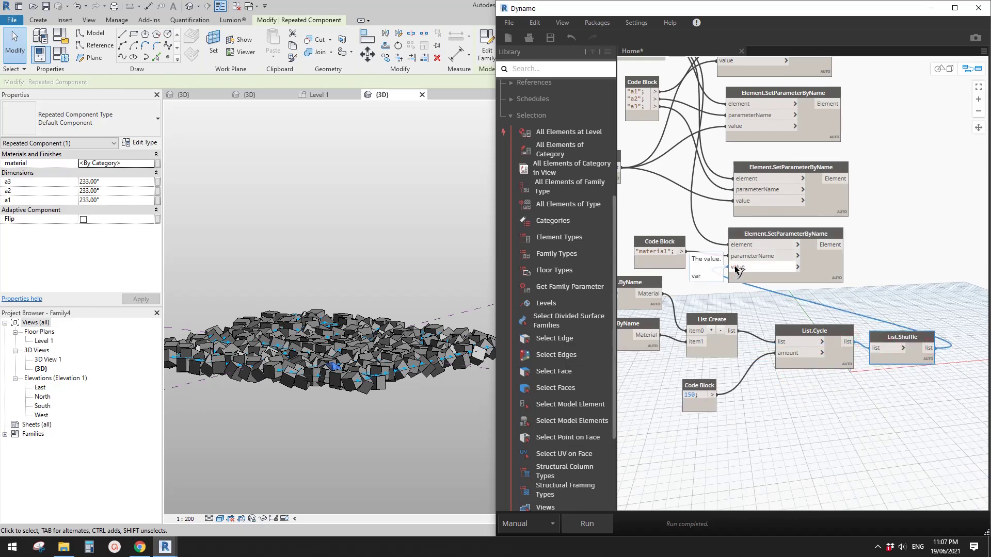
scroll(670, 243, up, 2)
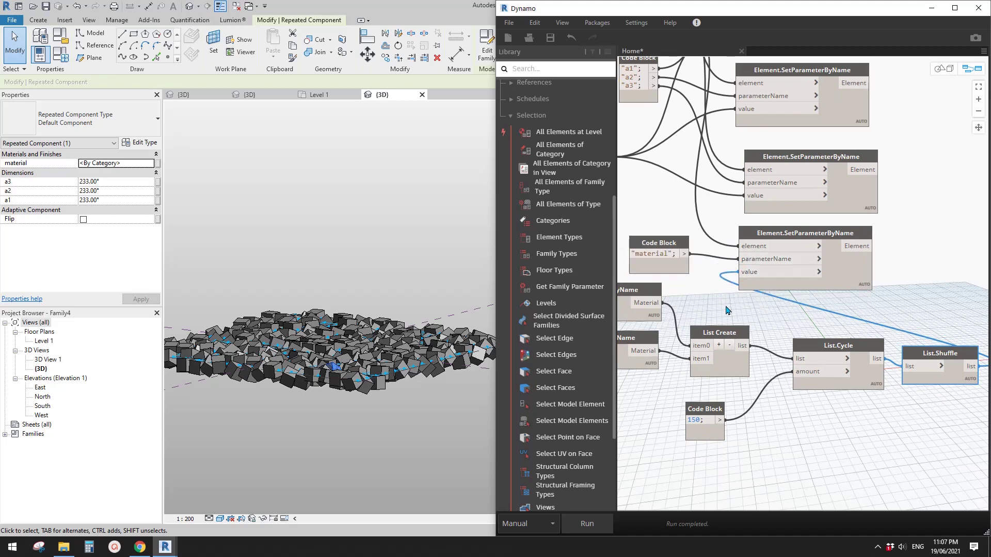
Run the graph to apply the two shuffled materials to the cubes and check their distribution.
scroll(729, 311, down, 2)
middle_drag(729, 313, 802, 296)
scroll(749, 413, up, 1)
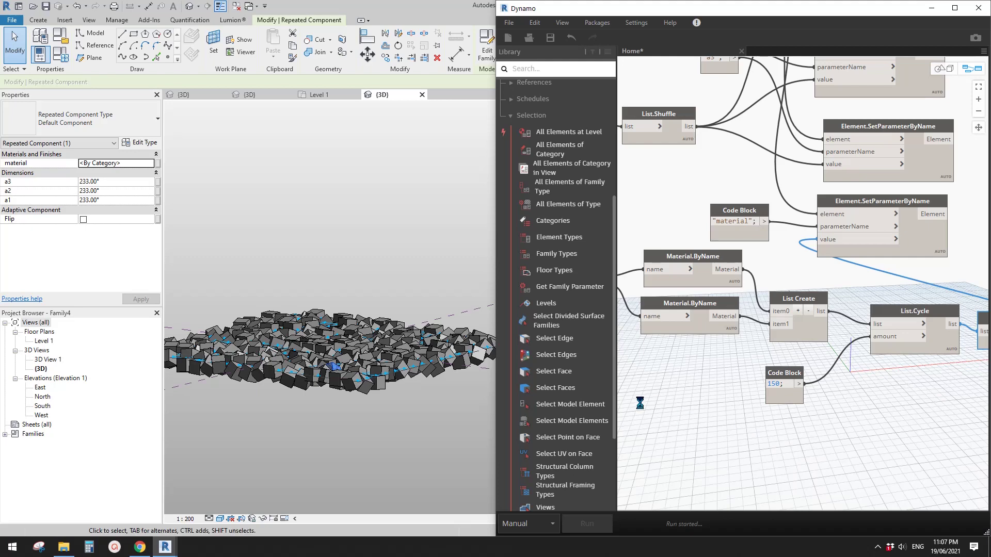
shift+middle_drag(333, 364, 376, 410)
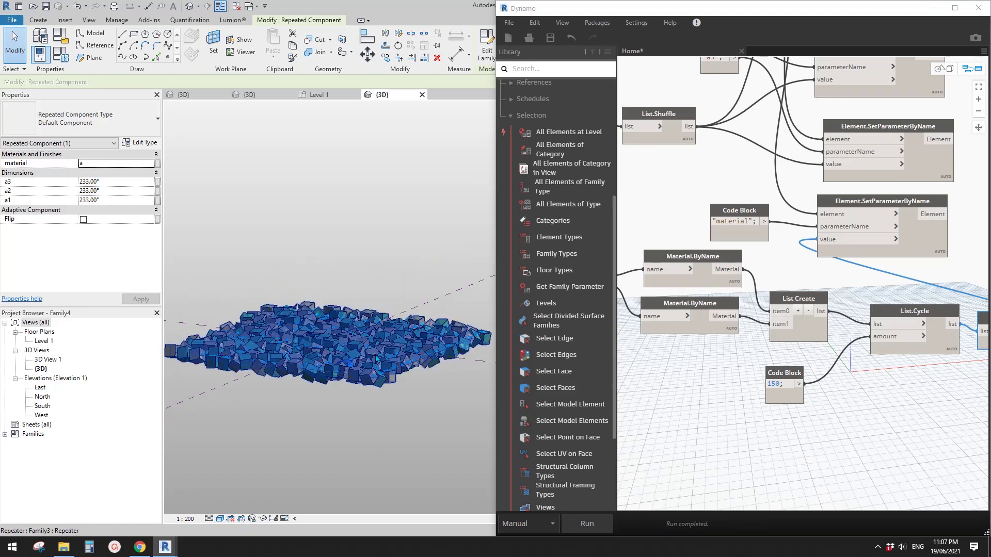
middle_drag(381, 355, 389, 362)
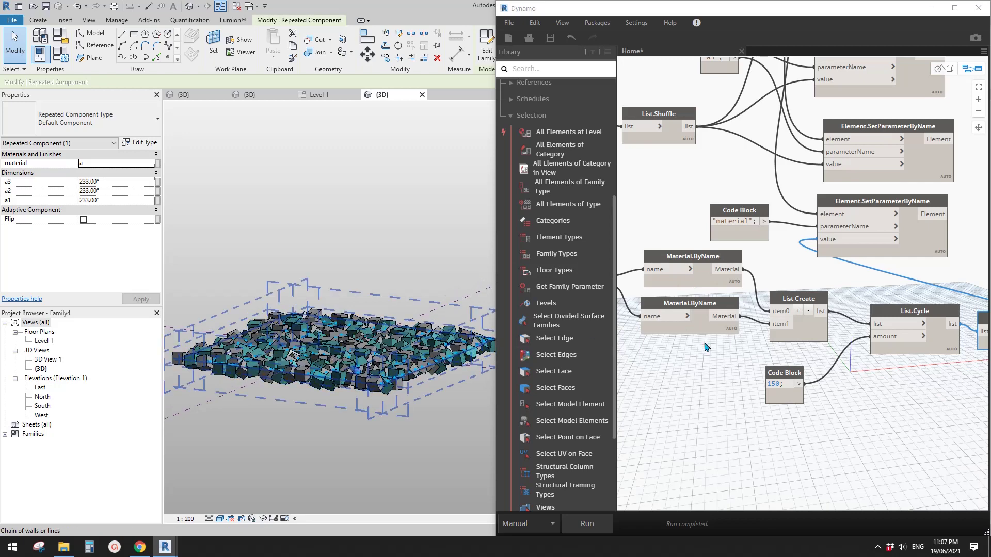
middle_drag(678, 363, 794, 374)
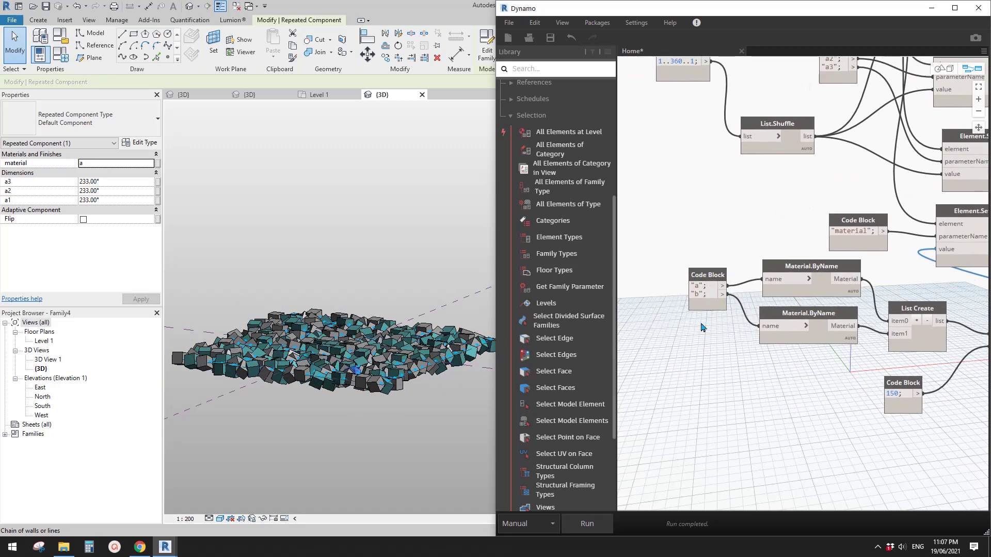
middle_drag(697, 350, 712, 358)
scroll(704, 350, up, 2)
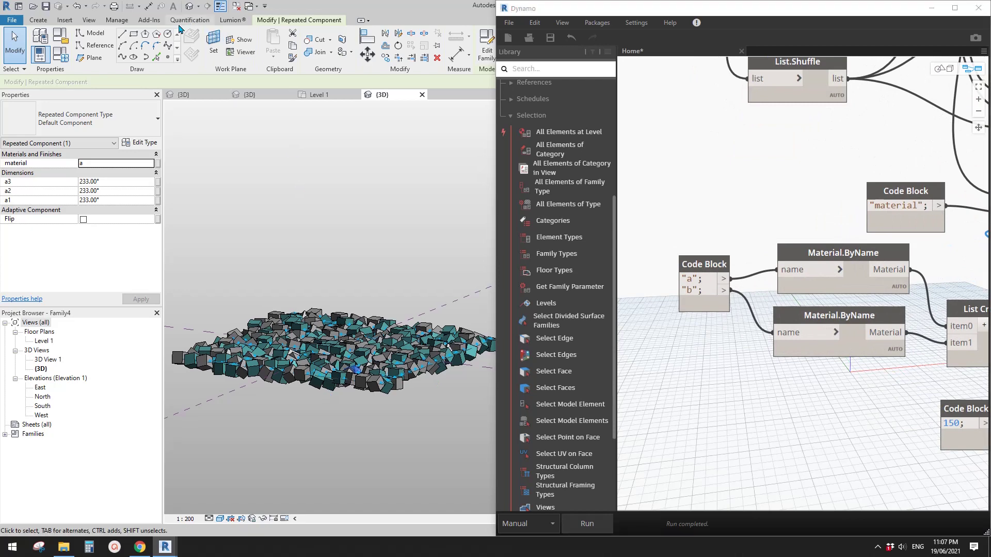
Duplicate material b in the Revit family's materials and name the copy c.
click(117, 20)
click(44, 40)
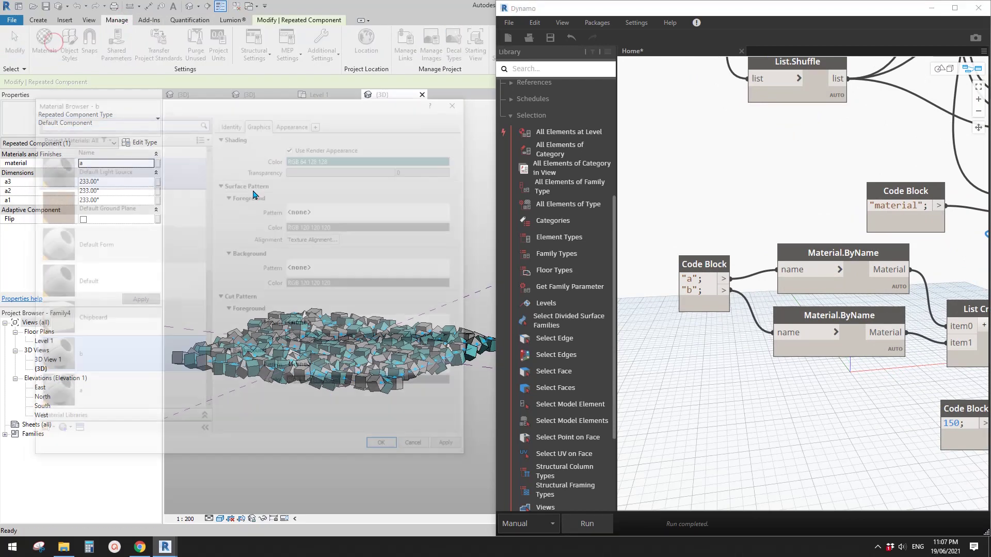
right_click(73, 356)
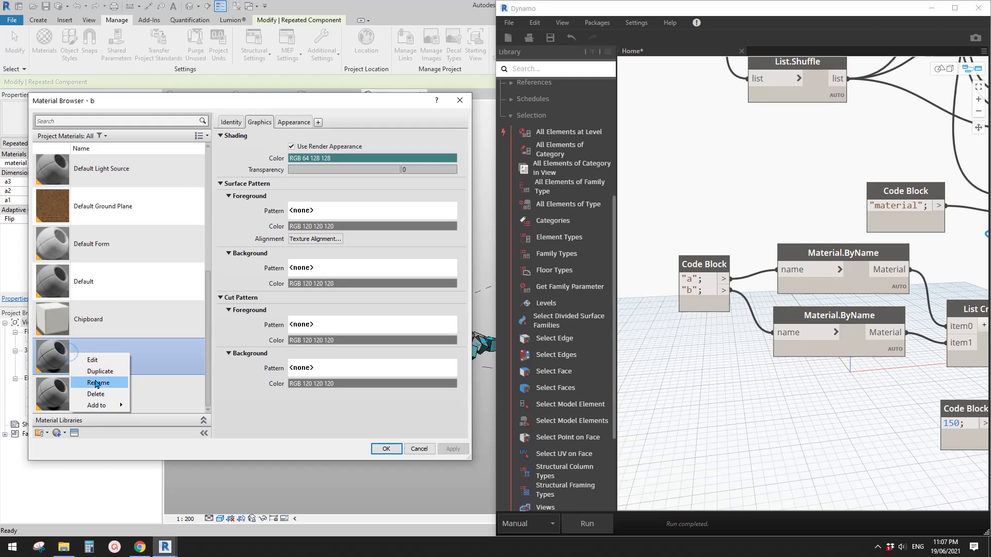
click(100, 372)
text(c)
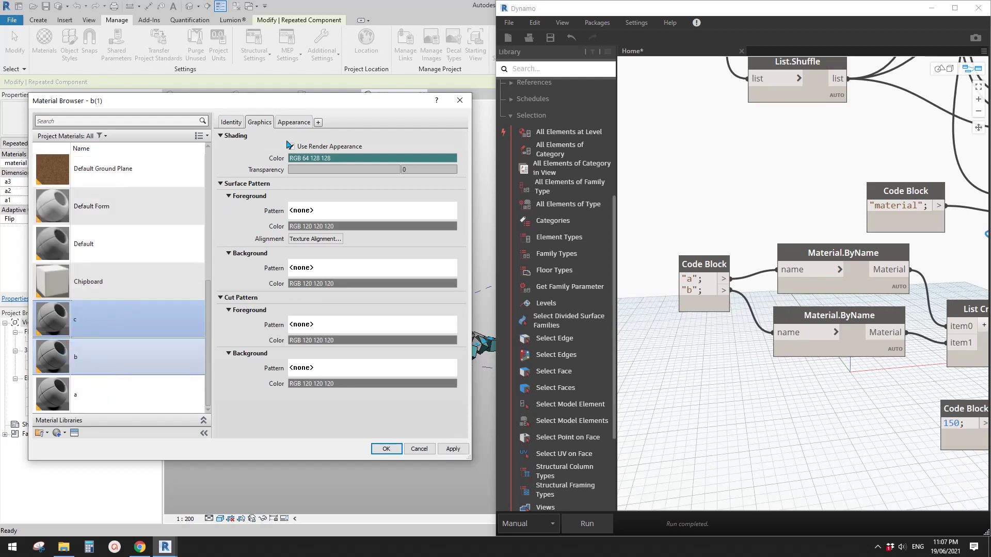
Duplicate material c's appearance asset, set its generic color to RGB 55 55 55, and accept the material changes.
click(290, 124)
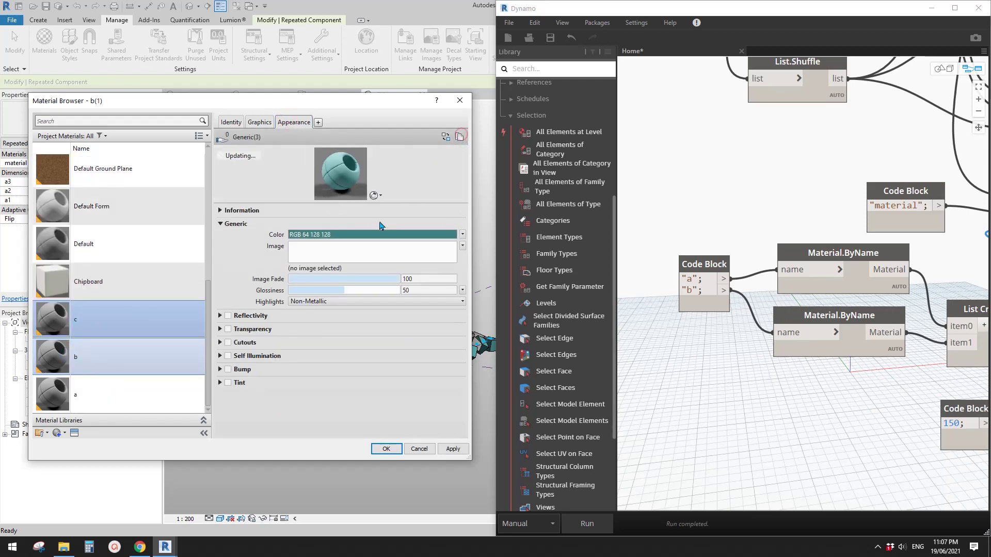
click(353, 235)
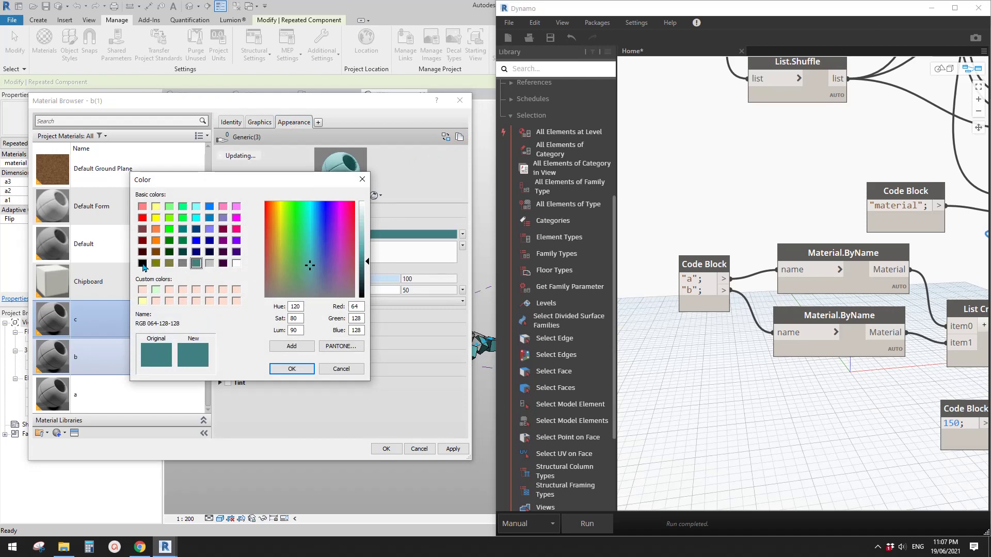
click(143, 263)
click(365, 282)
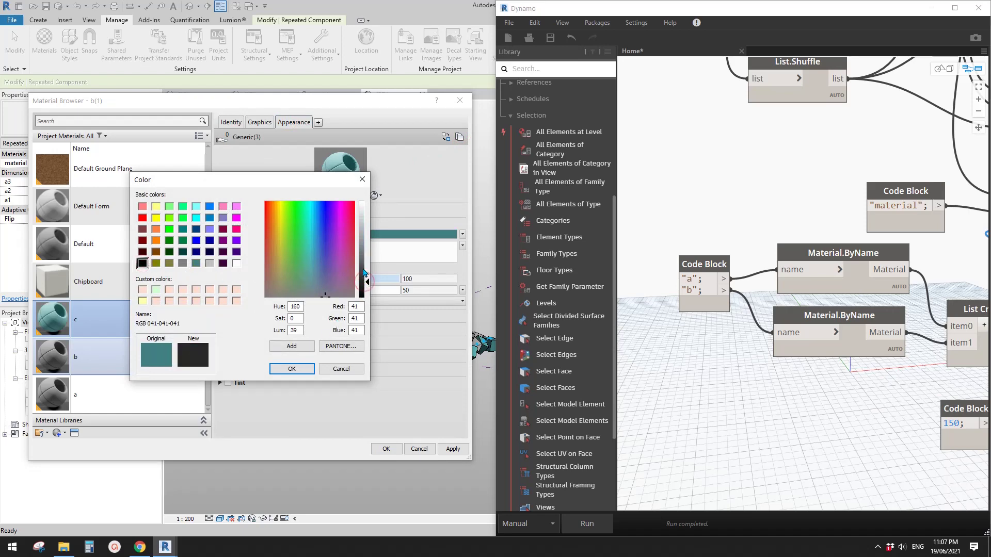
click(364, 277)
click(300, 368)
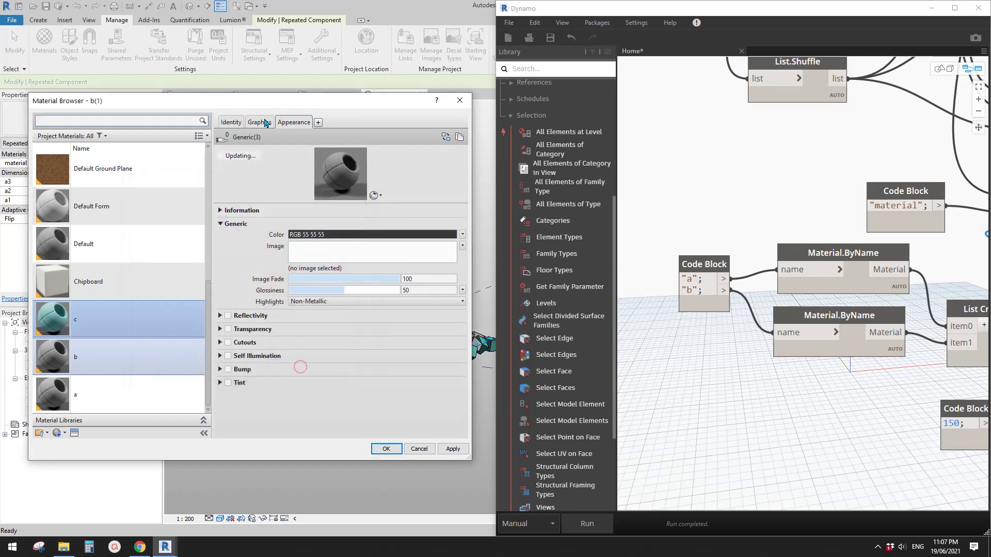
click(265, 122)
click(387, 449)
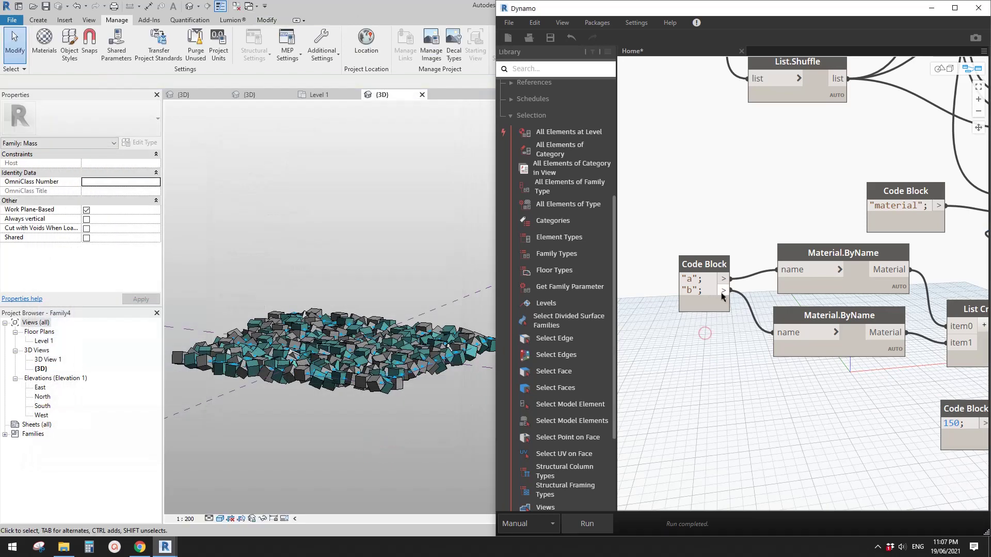
Add a third line "c"; to the material-name Code Block in Dynamo.
double_click(707, 291)
key(Return)
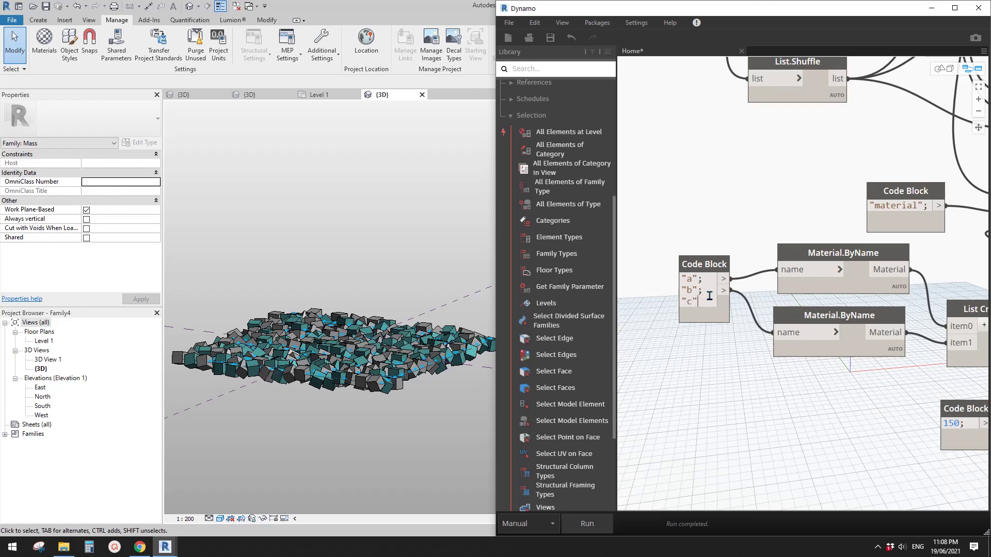
click(722, 382)
Copy the second Material.ByName node below the original and feed its name input from the Code Block's "c" output.
middle_drag(798, 401, 783, 395)
click(819, 309)
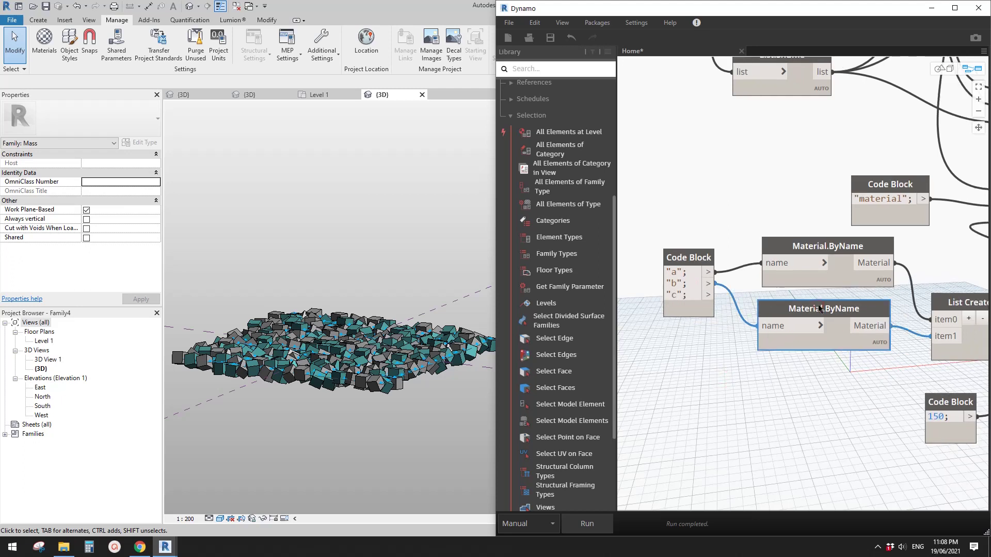
key(ctrl+c)
key(ctrl+v)
drag(902, 336, 792, 388)
click(758, 407)
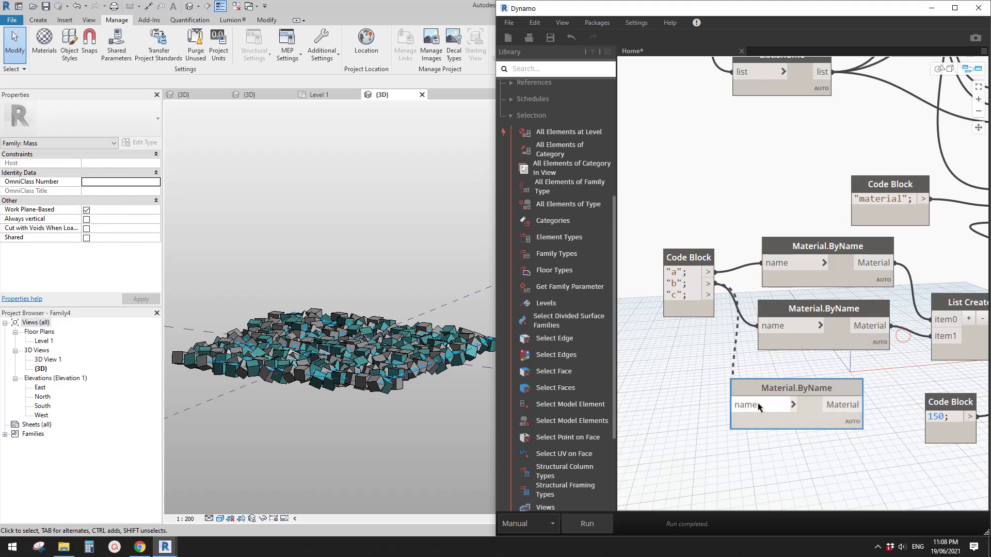
click(701, 376)
click(754, 406)
click(708, 294)
Add a third item to List Create and connect the new Material.ByName output to item2.
middle_drag(865, 410, 759, 405)
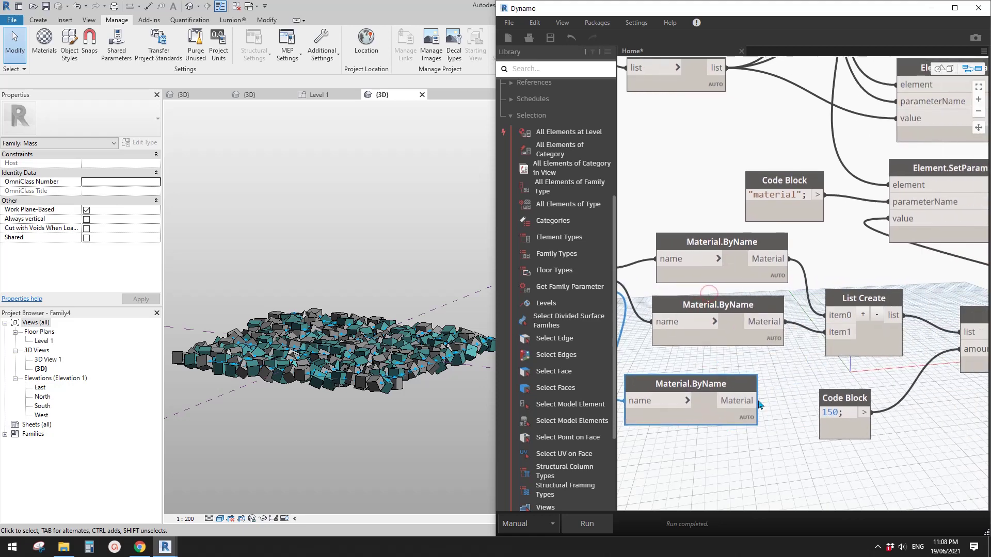
click(752, 402)
click(832, 361)
click(863, 316)
click(754, 400)
click(827, 348)
Run the graph to distribute the three shuffled materials over the repeated cubes.
middle_drag(893, 378, 823, 375)
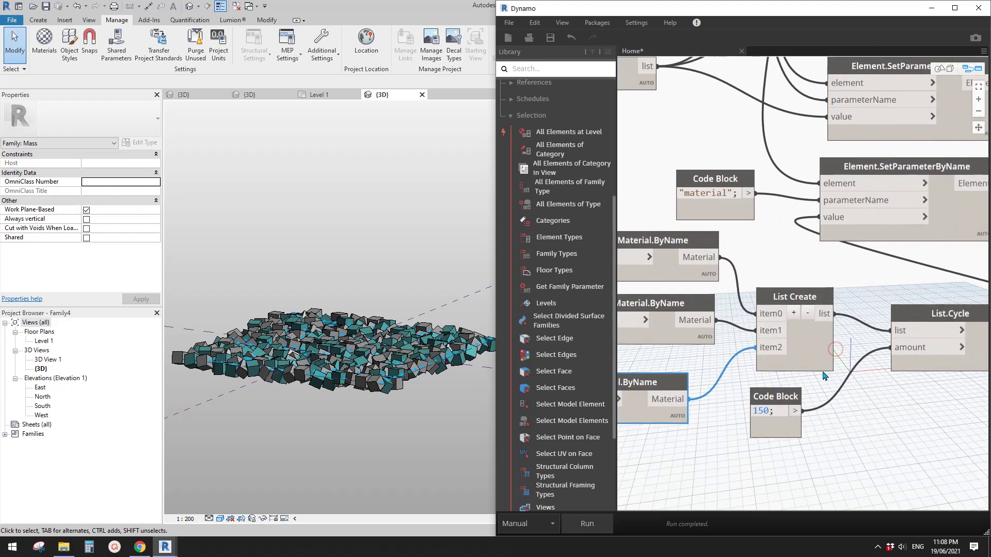
scroll(824, 376, down, 4)
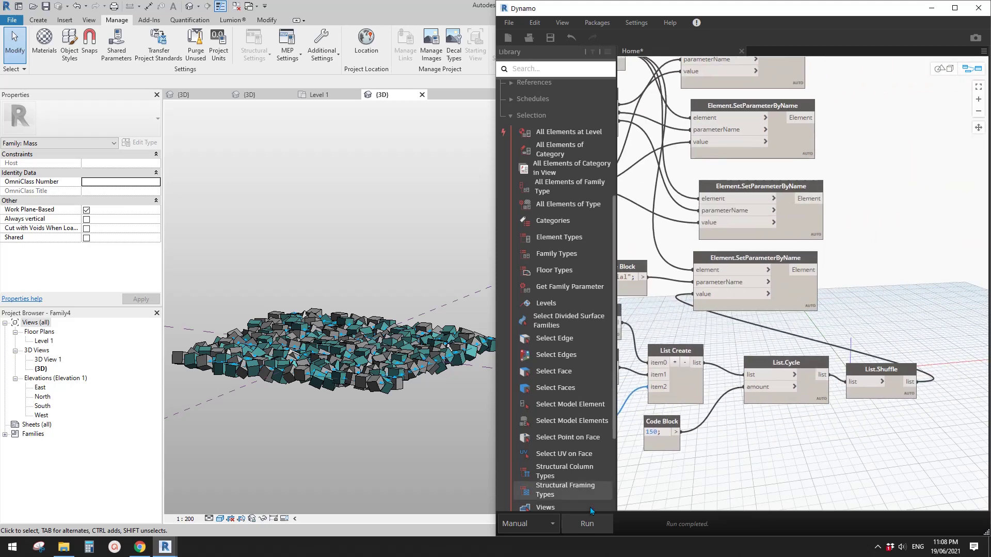
click(588, 524)
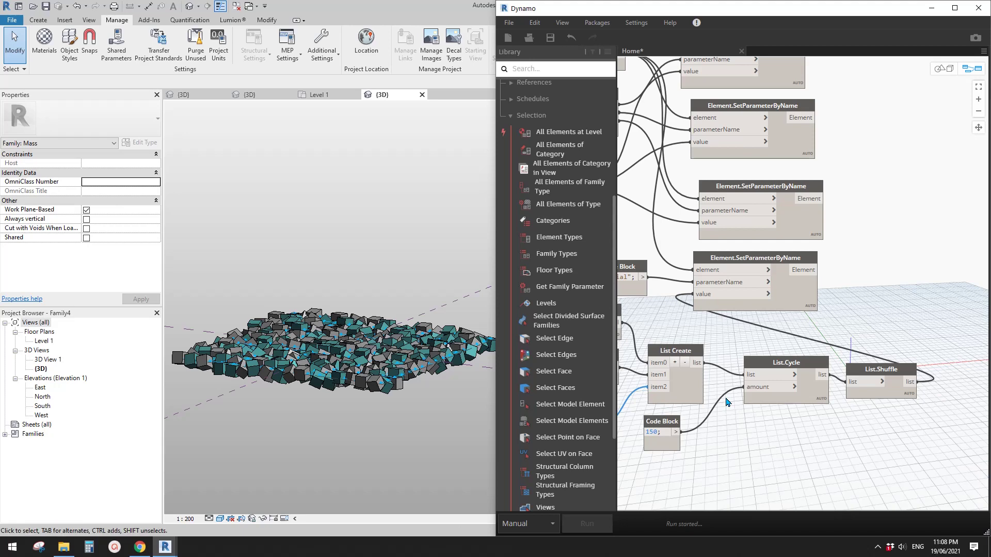
click(378, 434)
shift+middle_drag(379, 434, 395, 411)
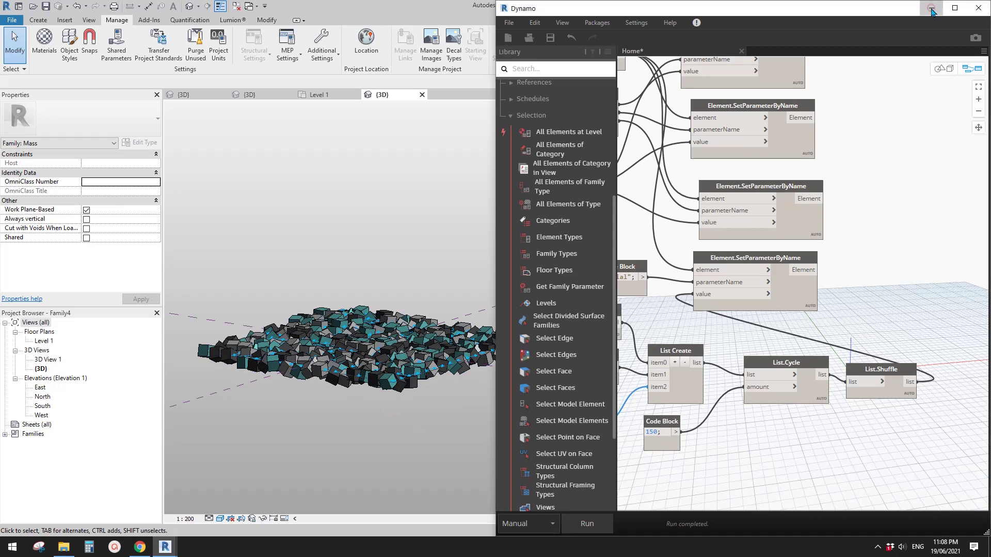
Minimize Dynamo and examine the cubes' rotations and mix of three materials in Revit from several angles.
click(931, 9)
scroll(499, 268, up, 4)
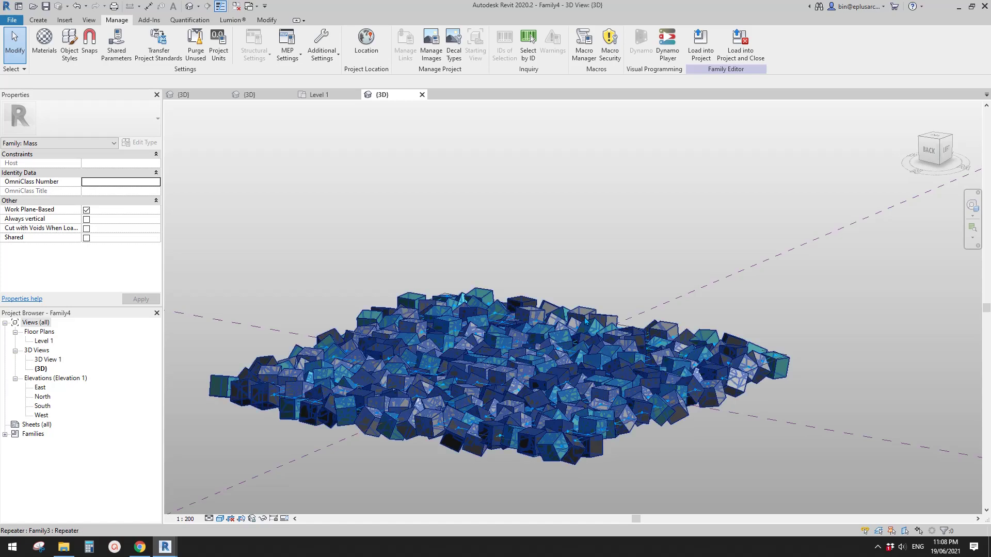
shift+middle_drag(543, 309, 513, 279)
scroll(510, 276, up, 2)
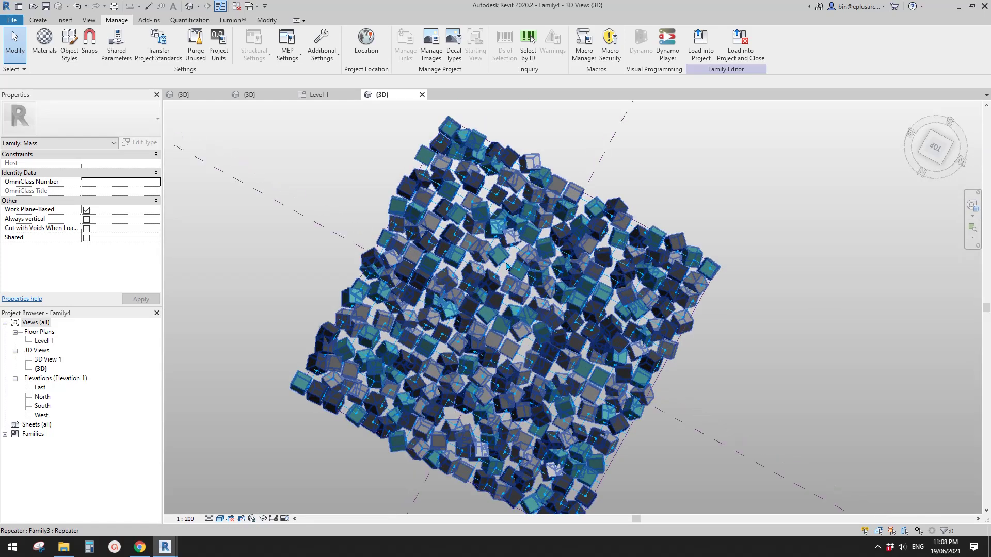
scroll(498, 281, up, 2)
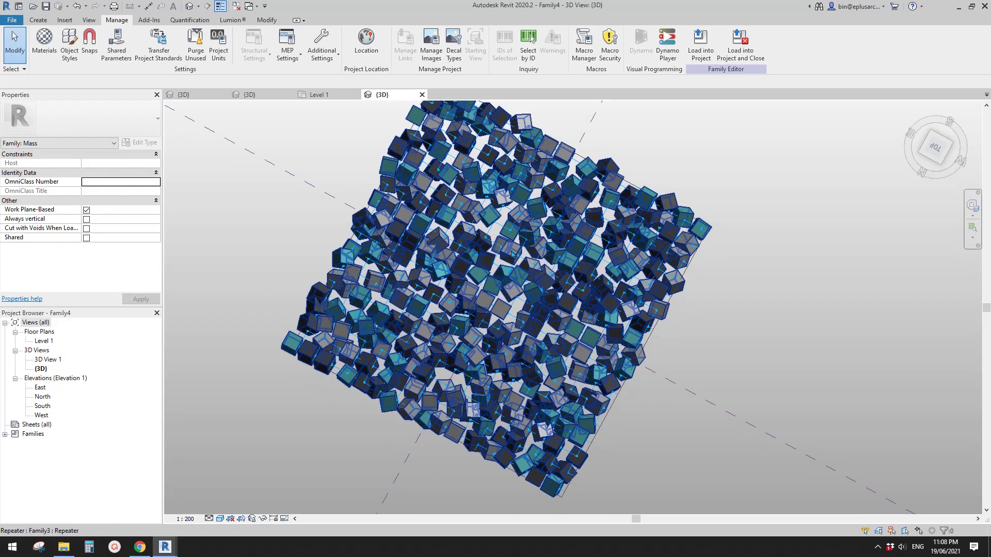
click(518, 288)
scroll(503, 268, down, 2)
shift+middle_drag(503, 269, 545, 179)
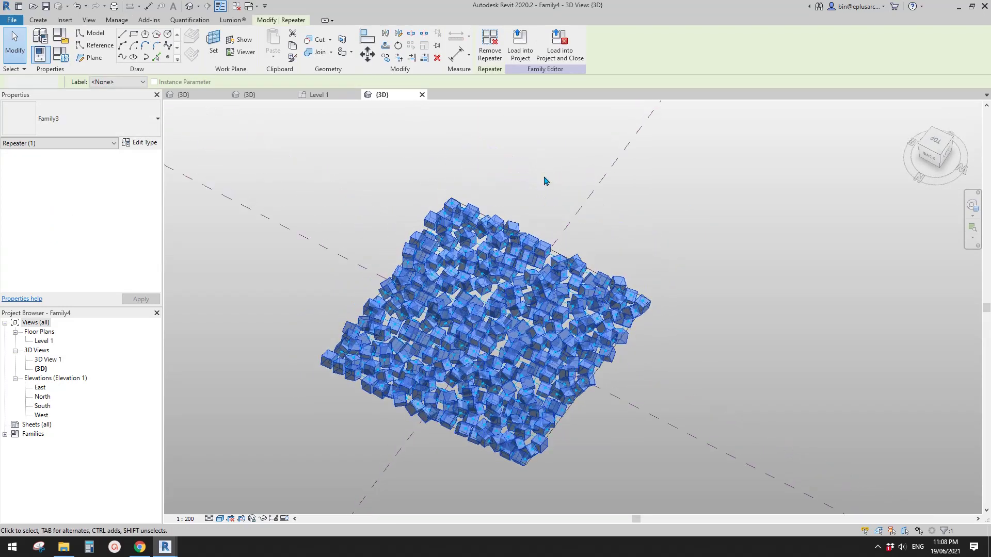
Deselect the repeater and load the finished cube family into Project2.
click(545, 179)
click(502, 49)
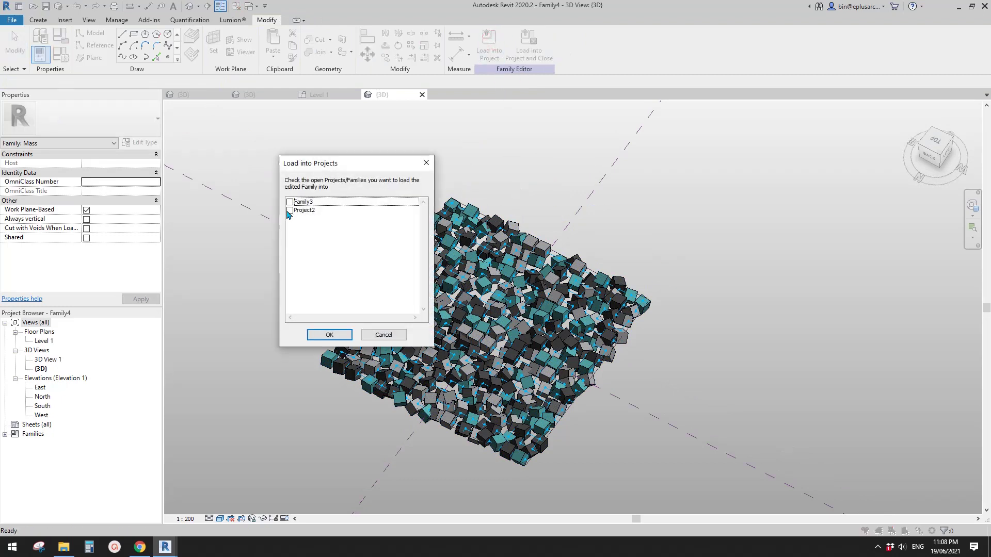
click(289, 210)
click(338, 334)
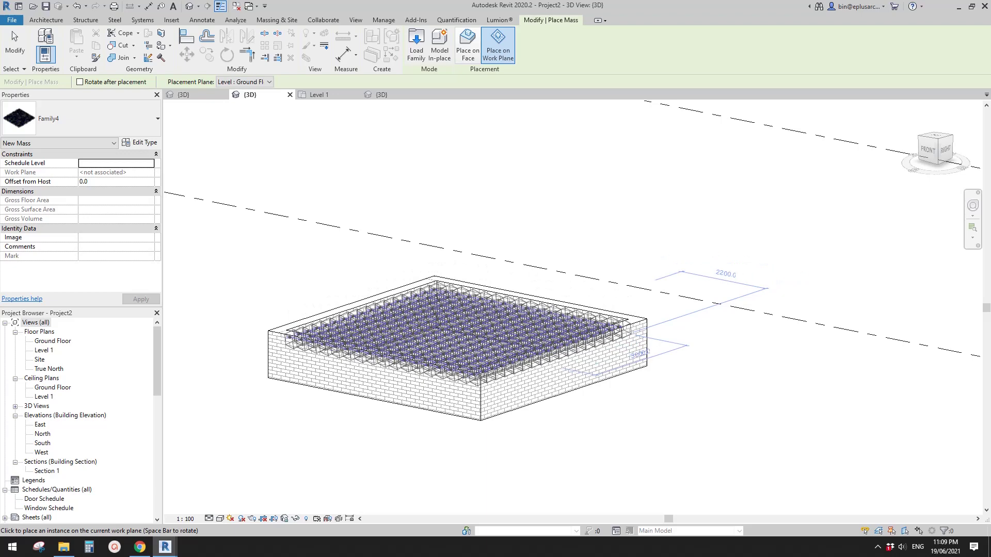
Place the Family4 mass inside the walled pit on the Ground Floor plan and return to the project's 3D view.
double_click(54, 341)
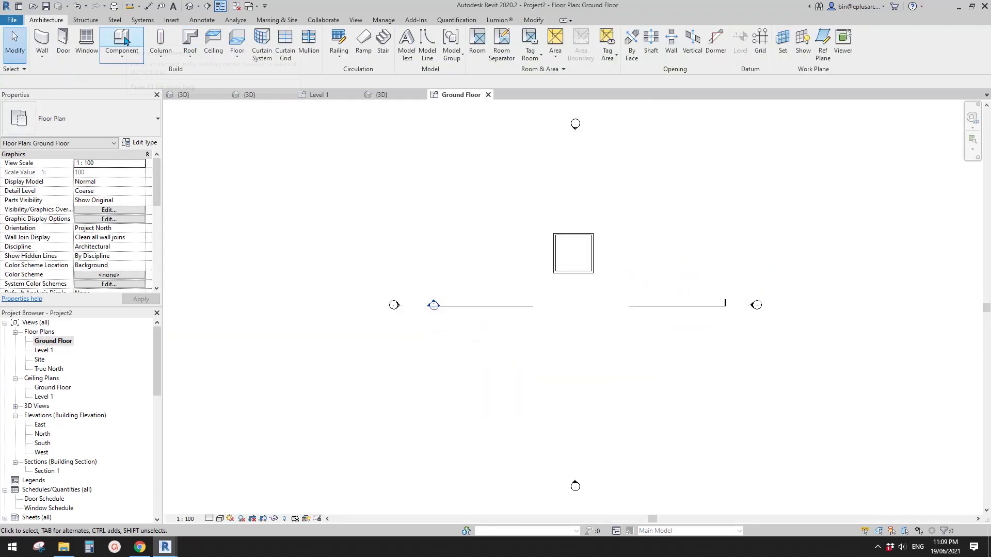
click(121, 40)
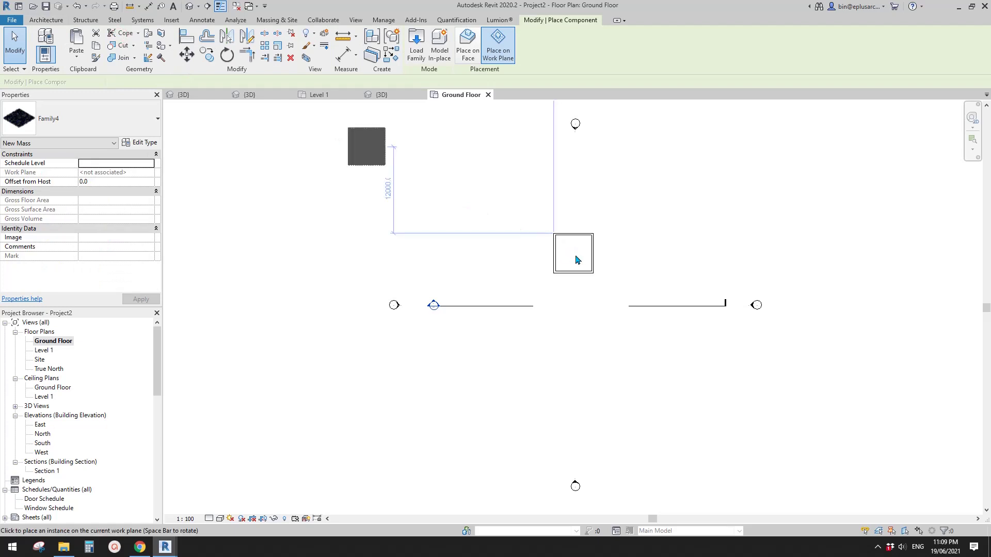
key(space)
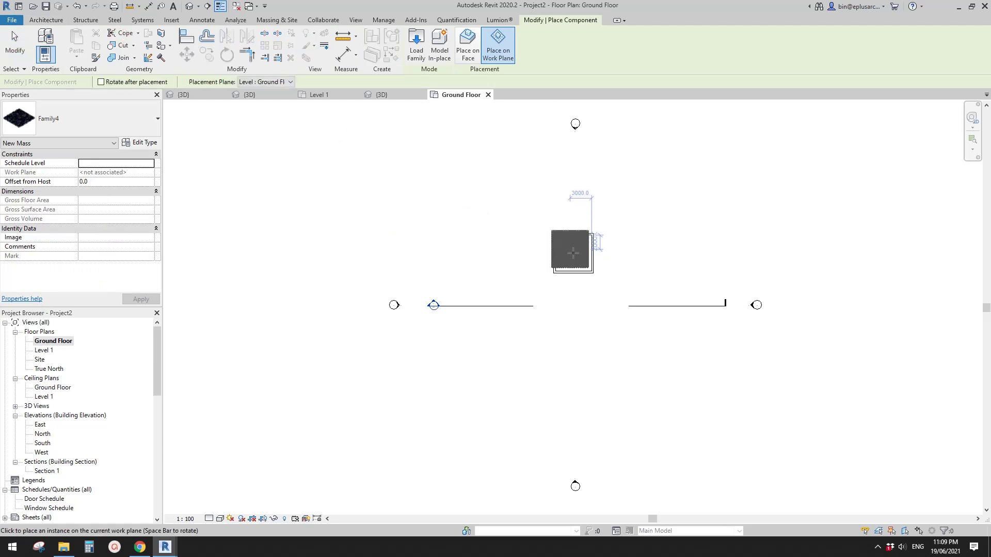
key(space)
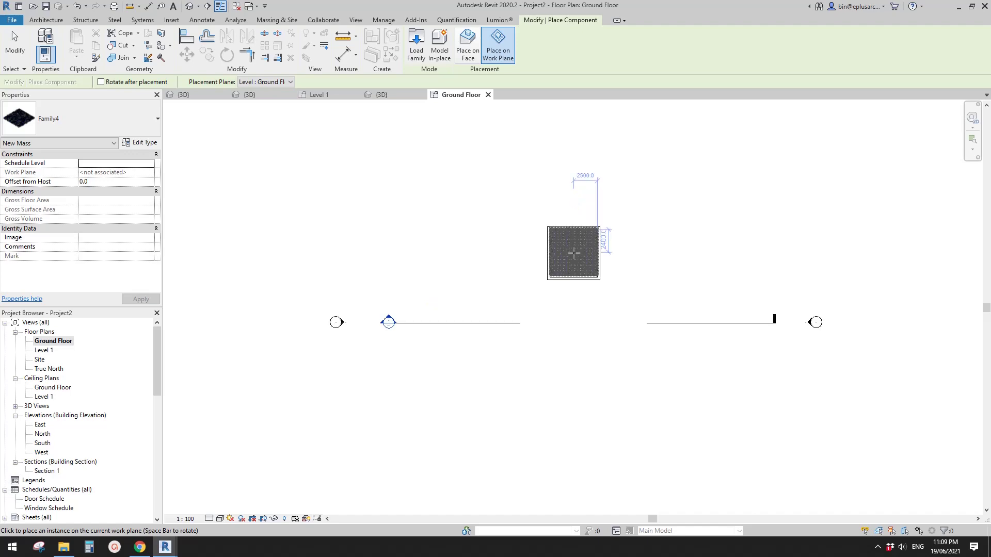
scroll(573, 252, up, 5)
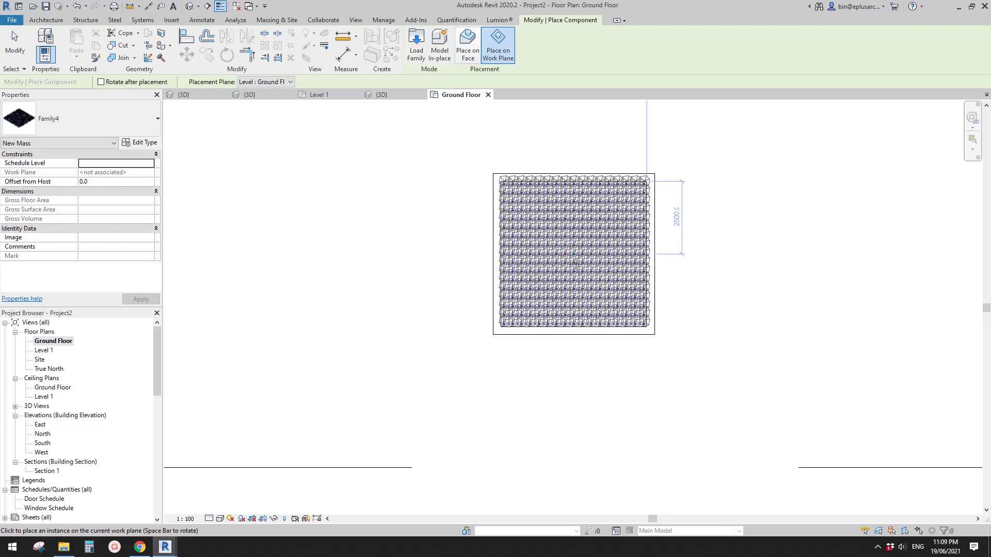
click(576, 263)
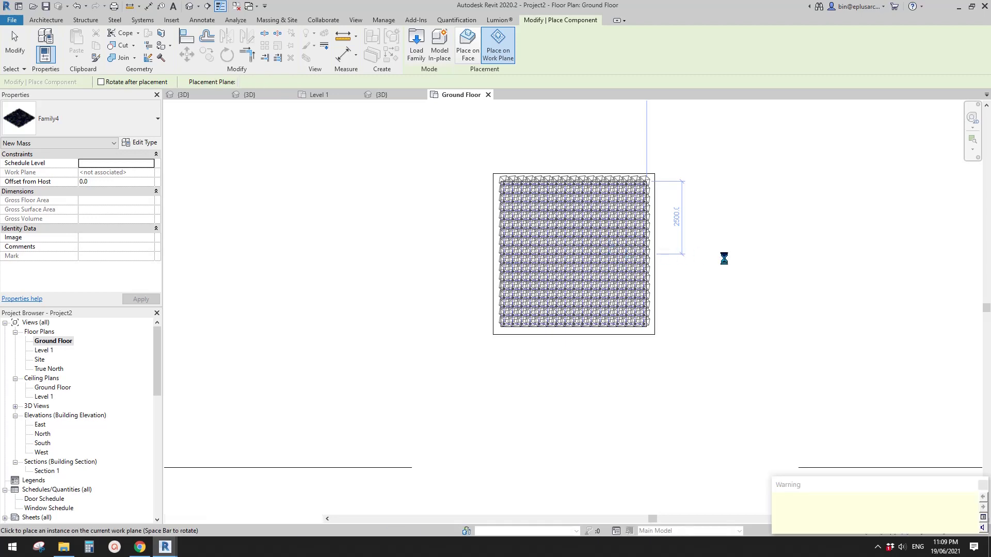
key(Escape)
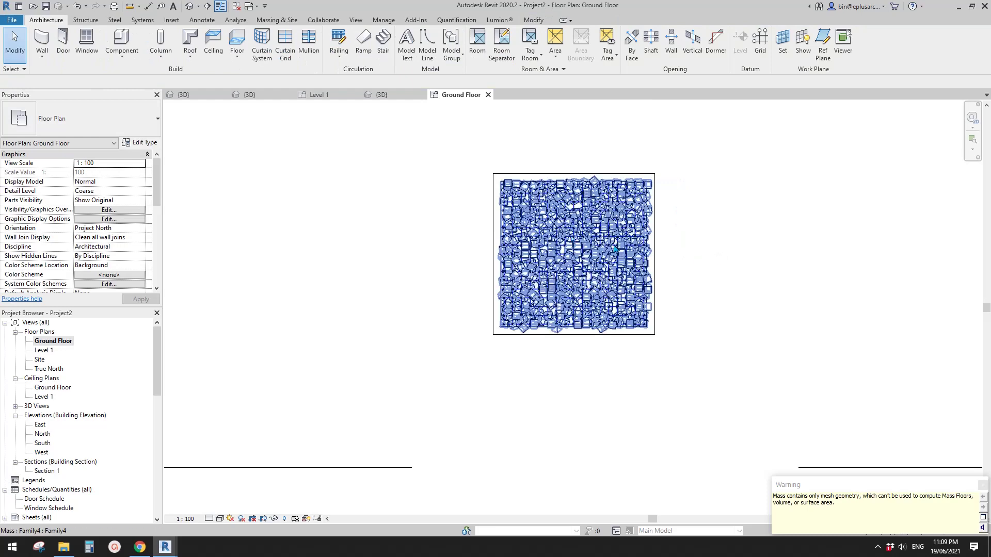
click(190, 6)
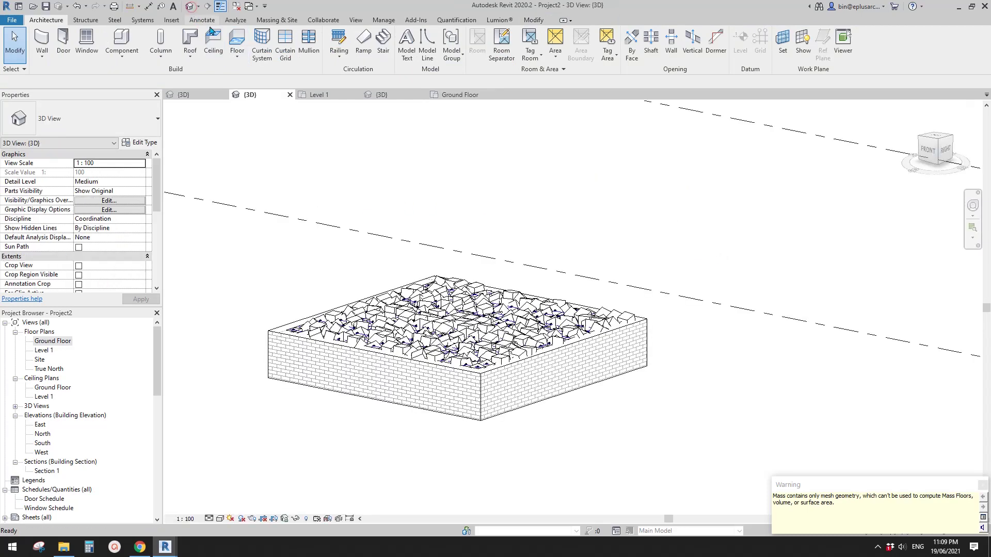
Examine the shaded foam cubes inside the brick pit from the side, from above and close up.
shift+middle_drag(498, 212, 496, 284)
scroll(532, 349, up, 2)
middle_drag(561, 394, 534, 330)
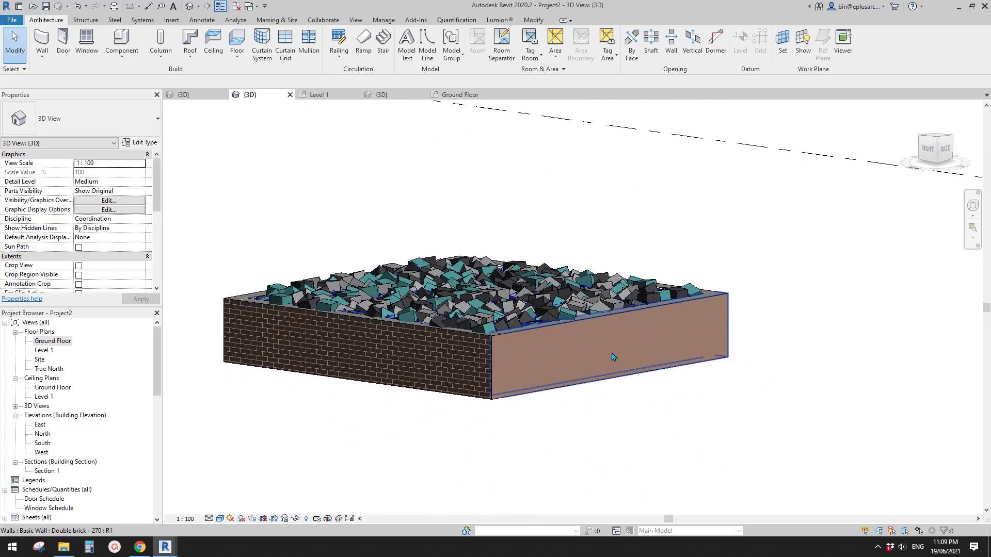
click(562, 305)
shift+middle_drag(595, 378, 712, 464)
key(Escape)
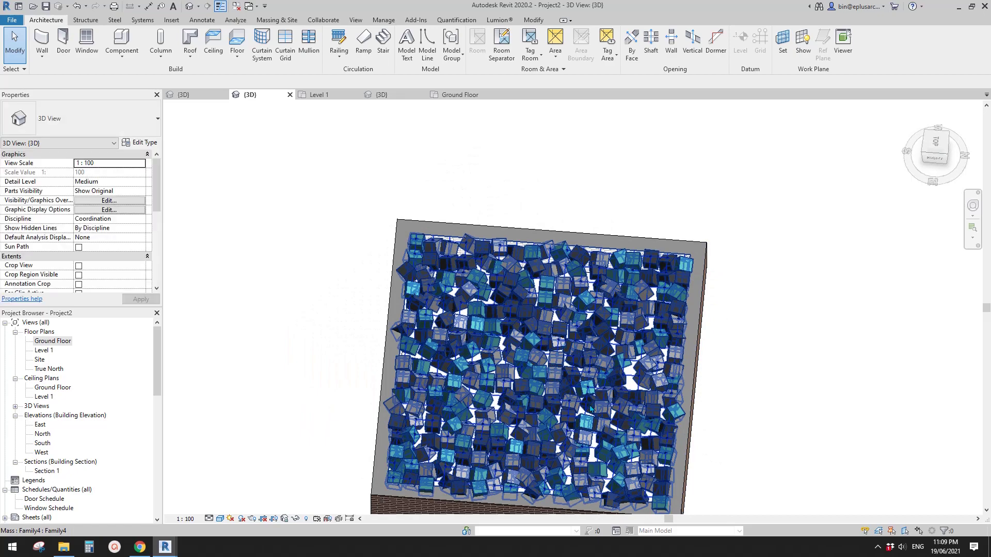
shift+middle_drag(590, 410, 669, 434)
scroll(680, 406, down, 5)
scroll(643, 397, up, 5)
shift+middle_drag(535, 353, 544, 387)
scroll(544, 386, up, 1)
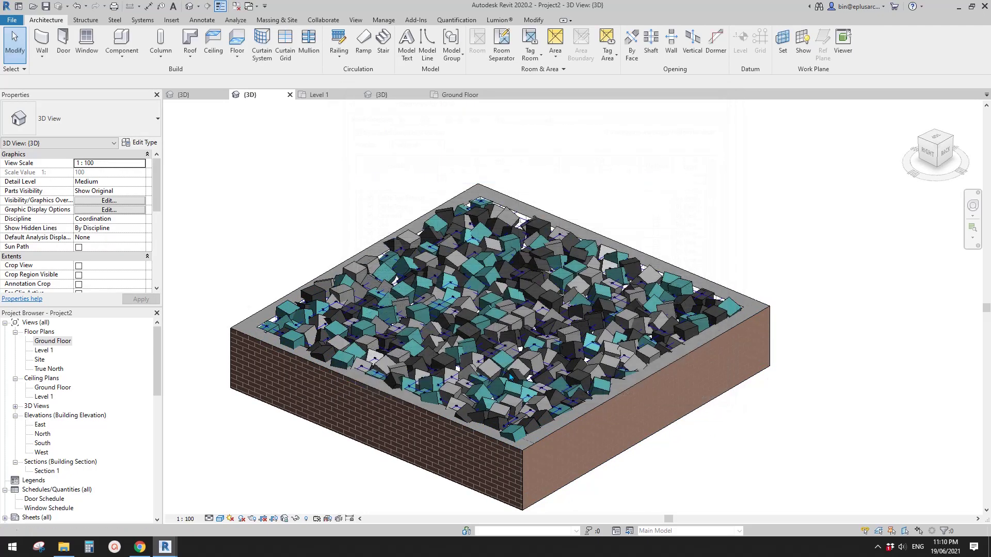
scroll(501, 344, up, 3)
scroll(503, 350, down, 2)
shift+middle_drag(490, 360, 482, 385)
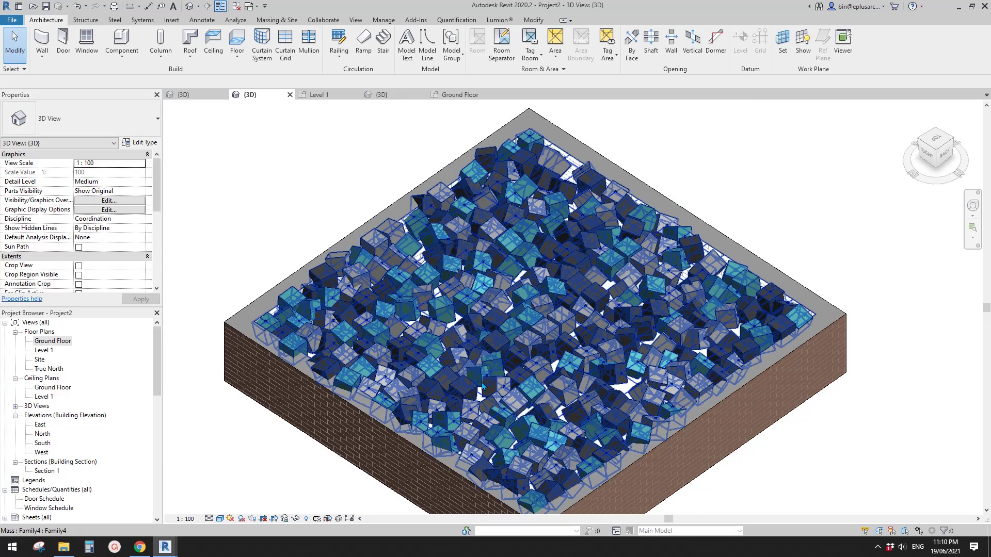
scroll(583, 364, down, 5)
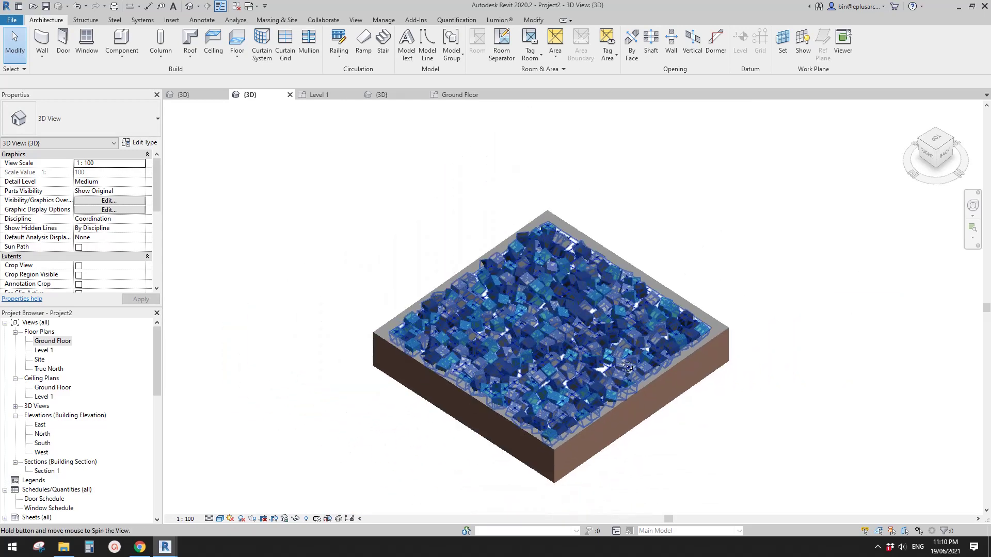
Show the Mass category without Gridlines and Nodes in the 3D view and set mass display to Show Mass by View Settings.
click(109, 201)
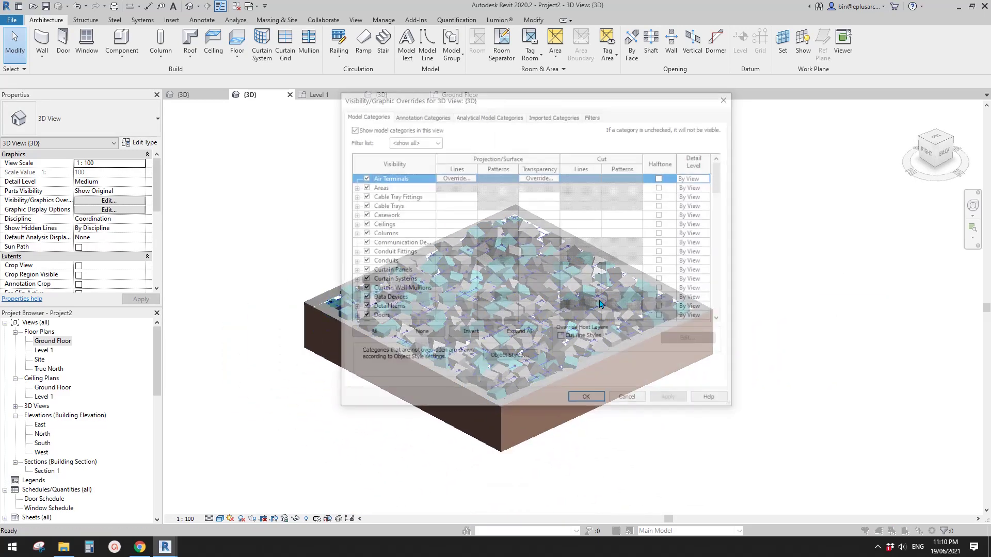
click(381, 245)
key(m)
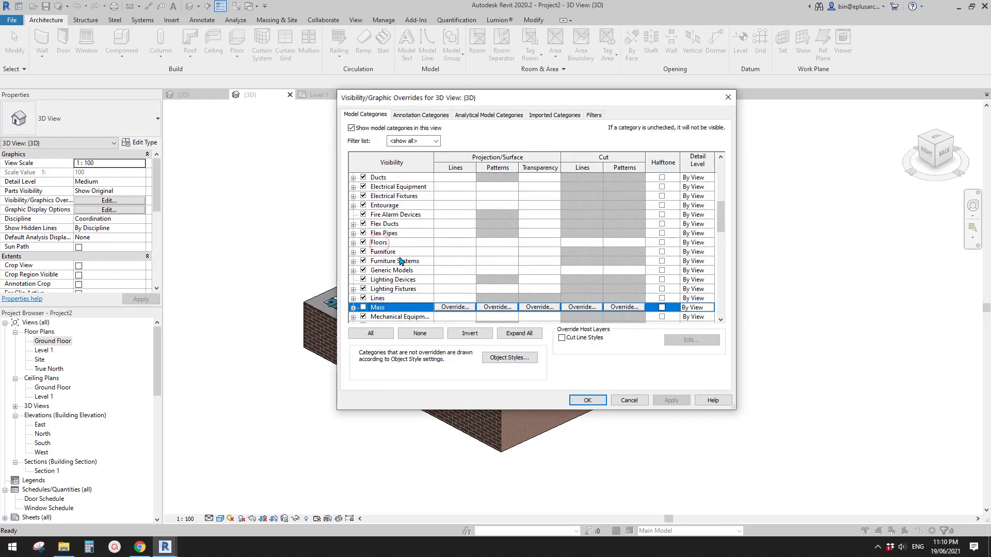
scroll(391, 276, down, 1)
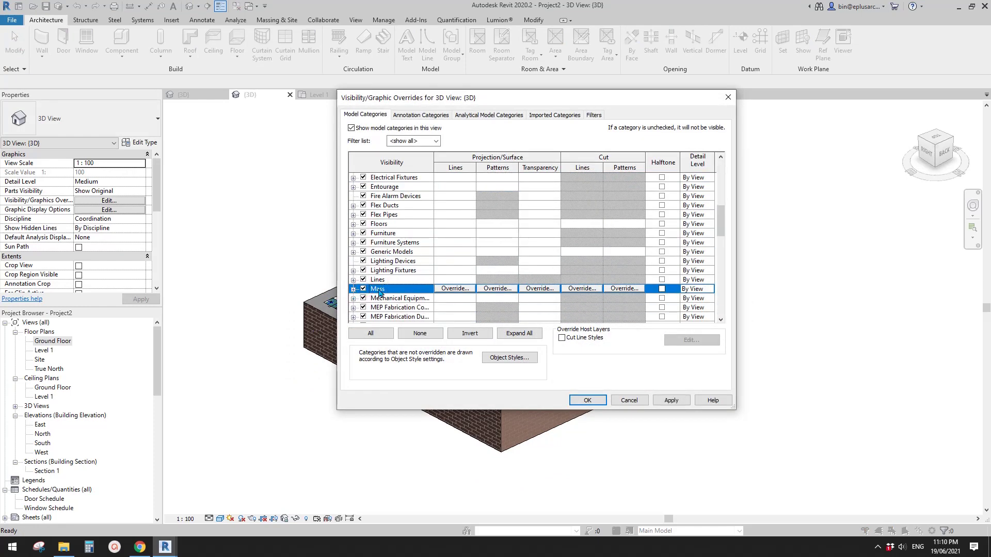
click(353, 288)
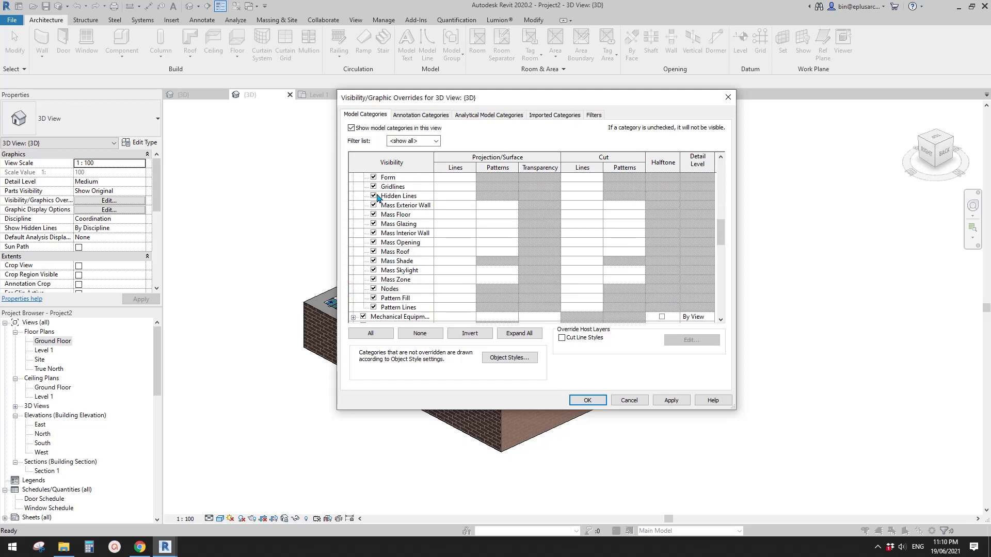
click(374, 186)
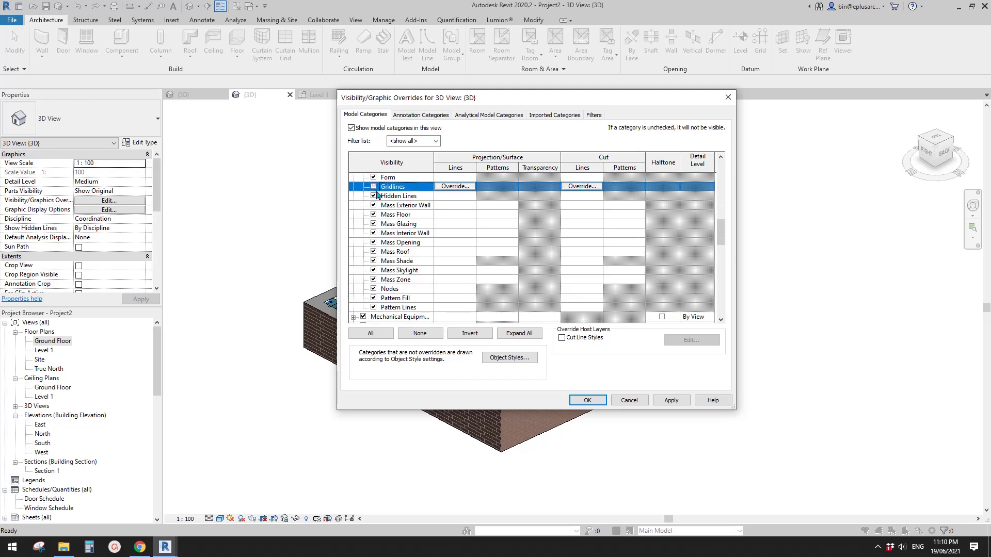
click(373, 289)
click(587, 401)
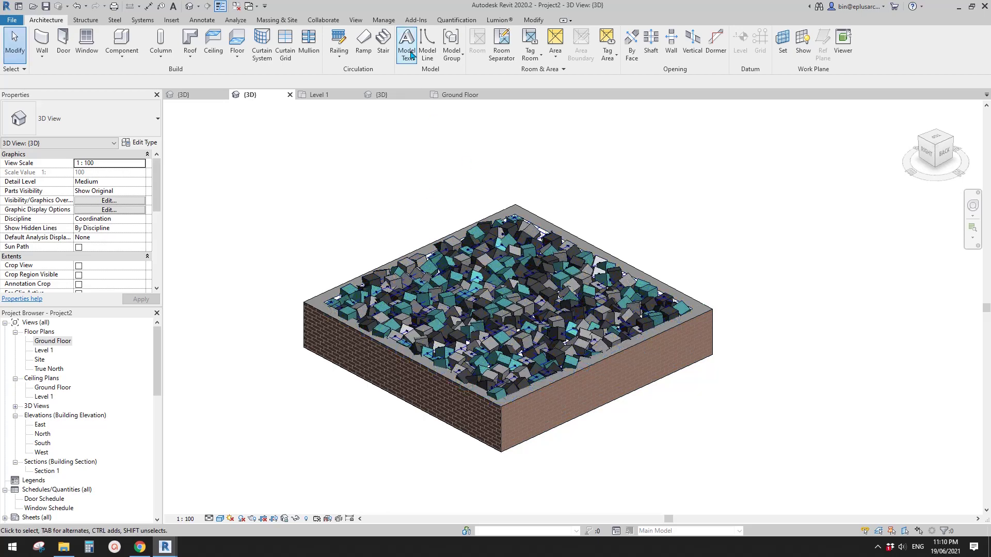
click(277, 19)
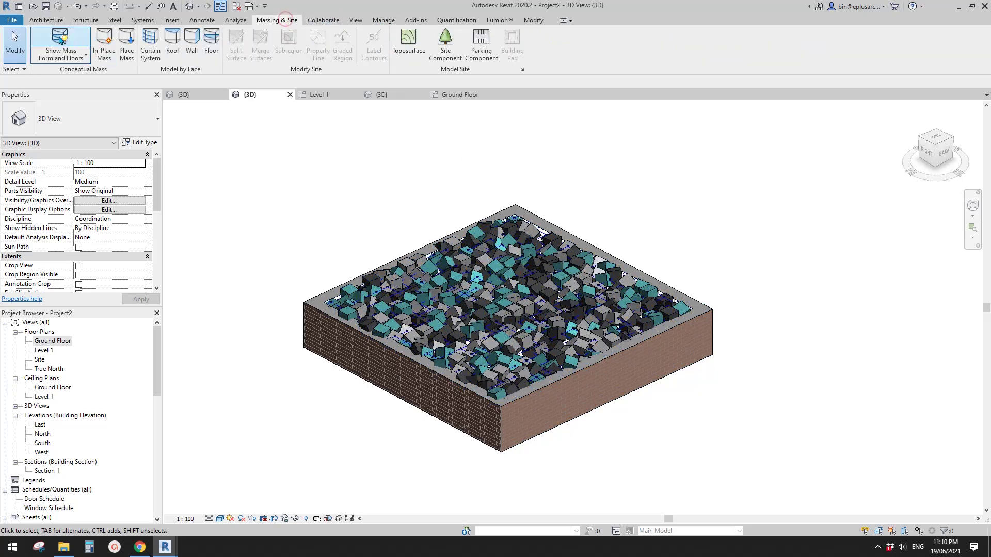
click(60, 40)
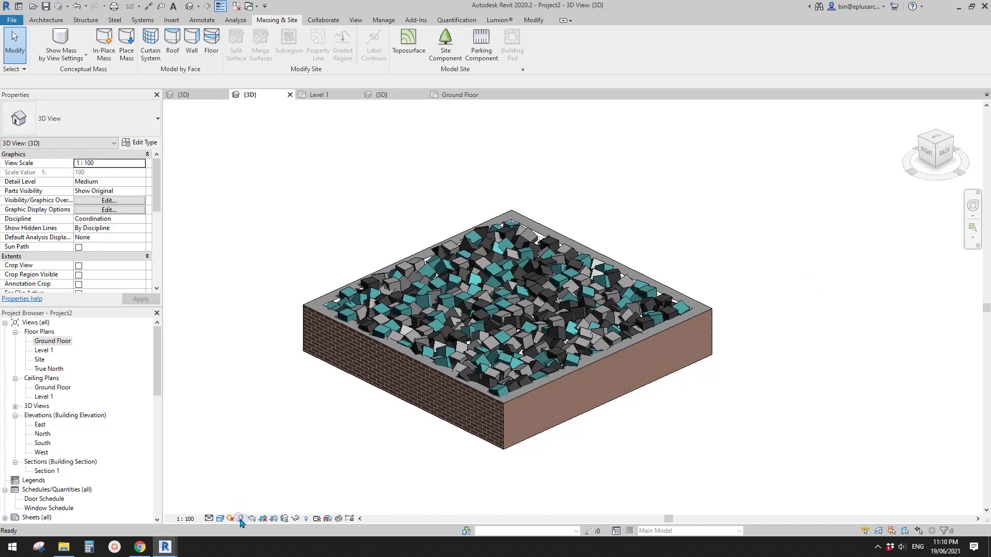
Adjust the edge display of the shaded 3D view in its graphic display options.
click(220, 519)
click(258, 443)
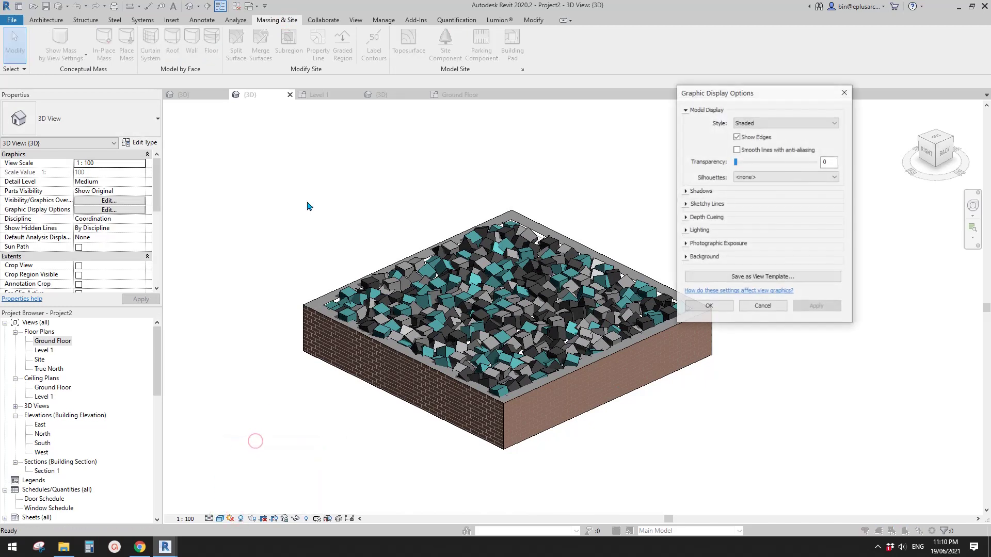
click(736, 136)
click(708, 307)
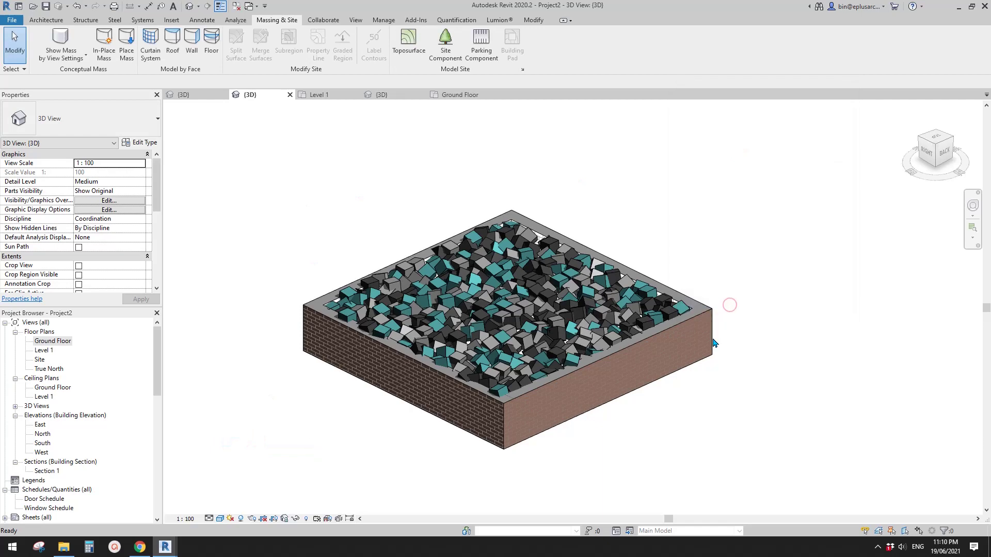
middle_drag(701, 342, 745, 331)
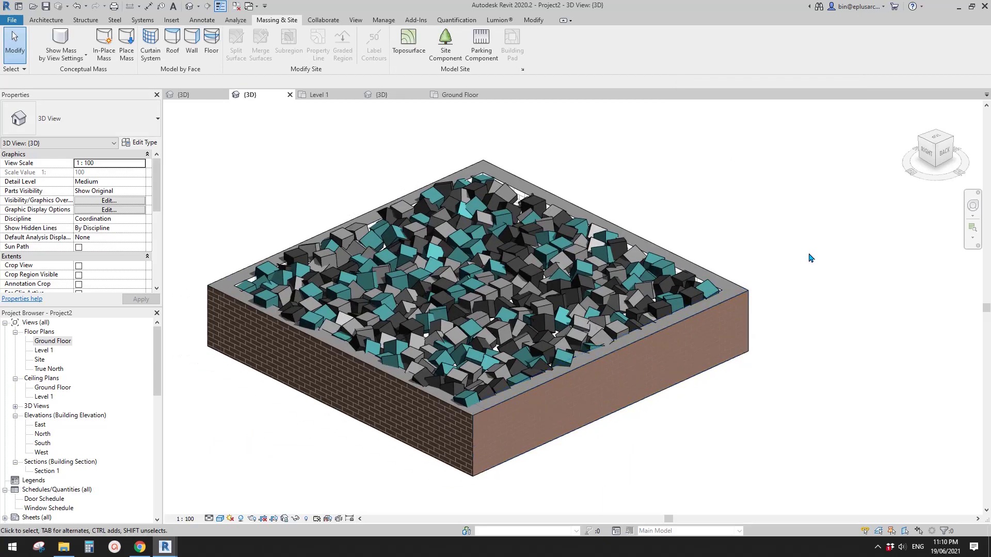